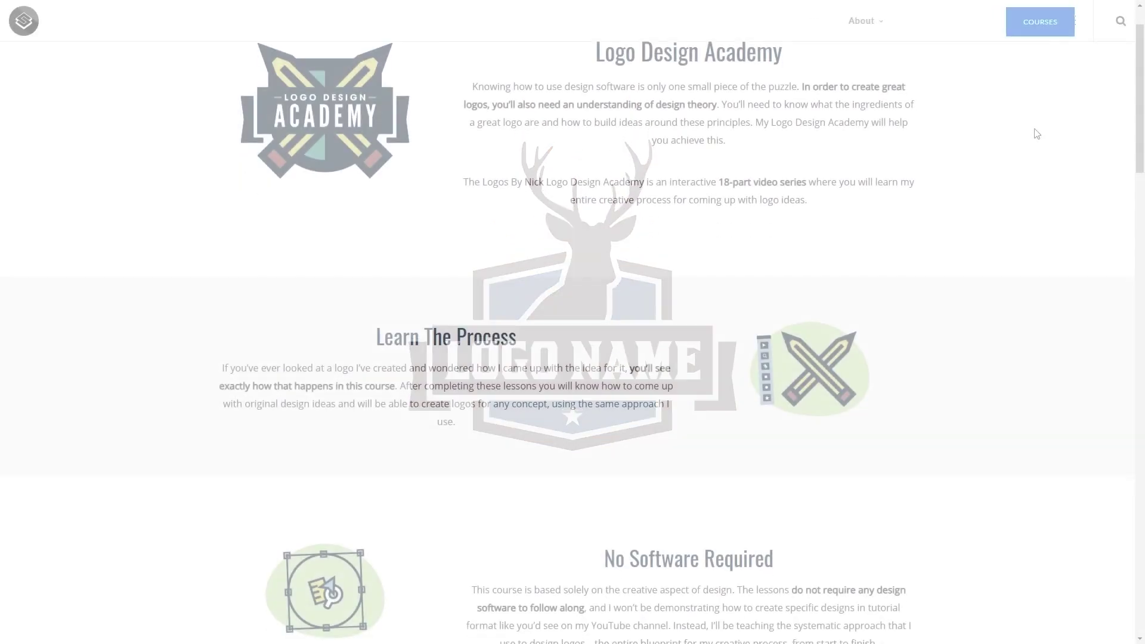
scroll(1032, 137, down, 10)
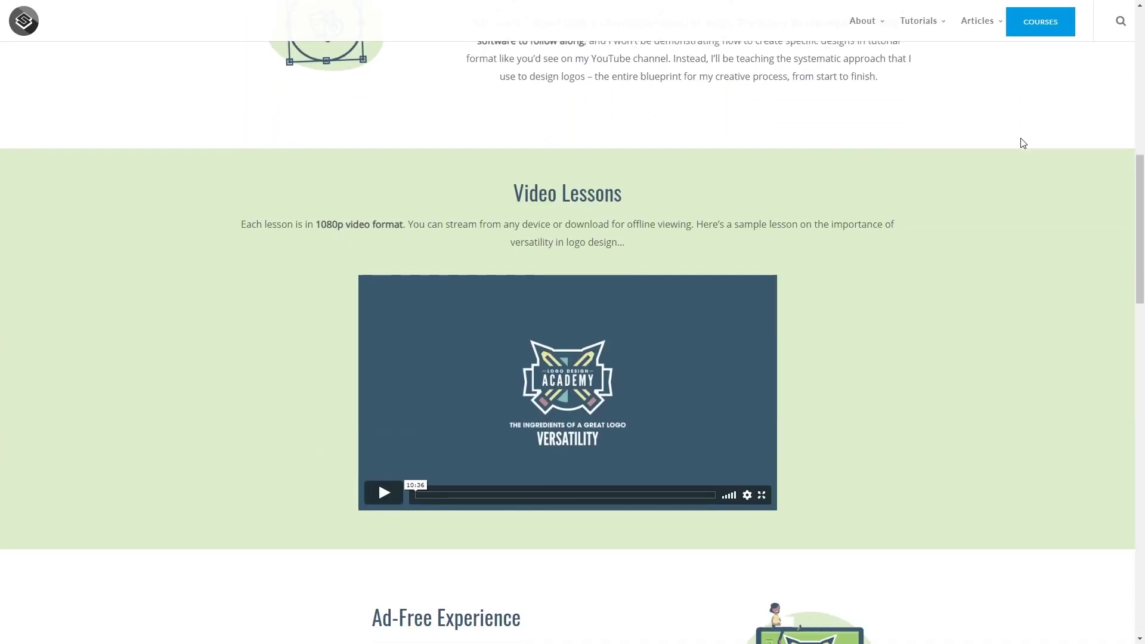
scroll(1022, 143, down, 15)
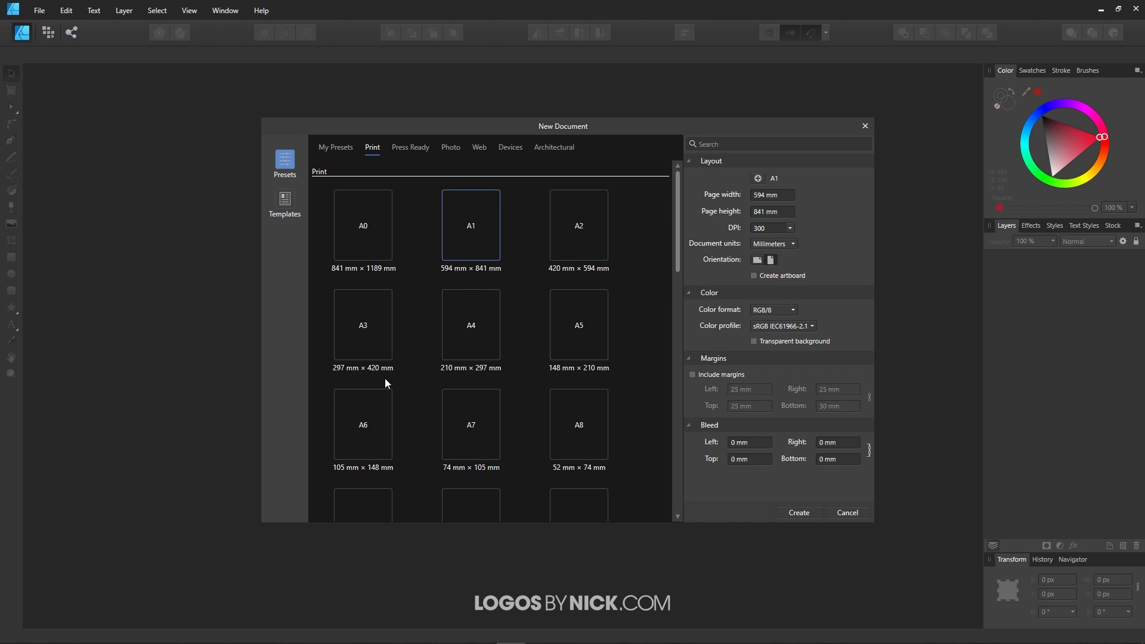
Create a new document measuring 1280 by 1280 pixels.
click(778, 243)
click(770, 258)
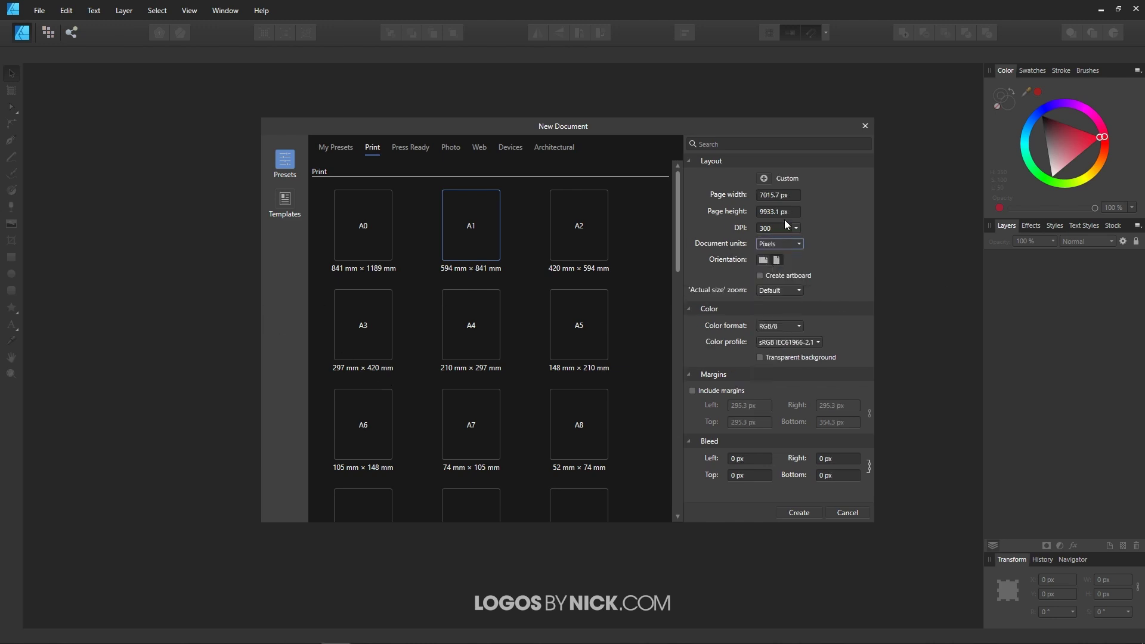
text(12801280)
click(798, 512)
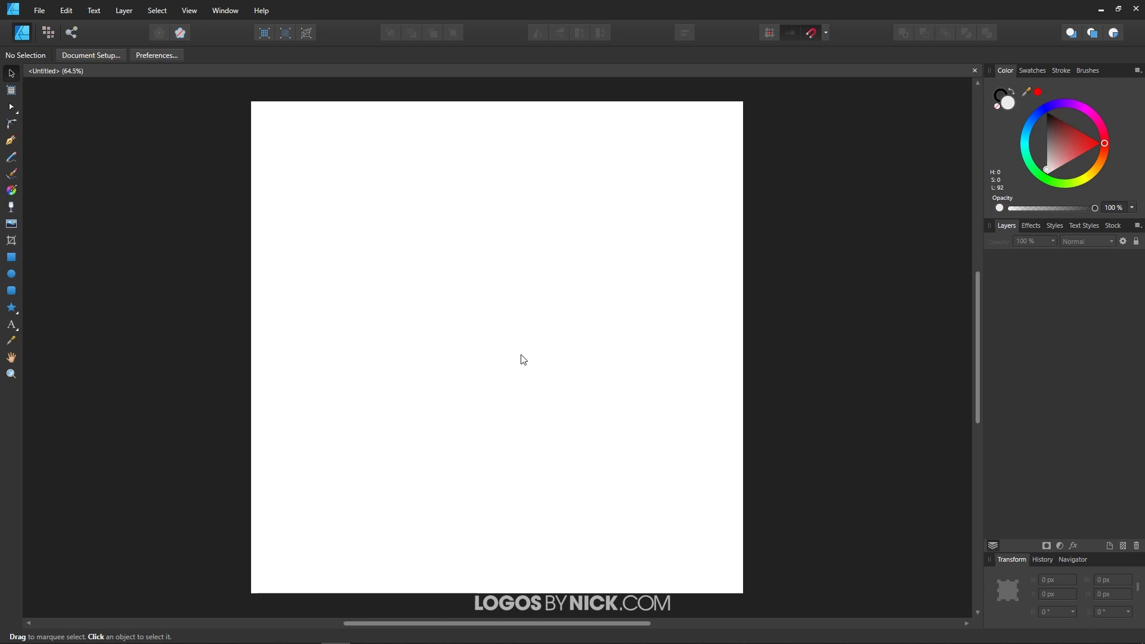
Add the artistic text "LOGO DESIGN" near the middle of the page.
click(826, 33)
click(18, 323)
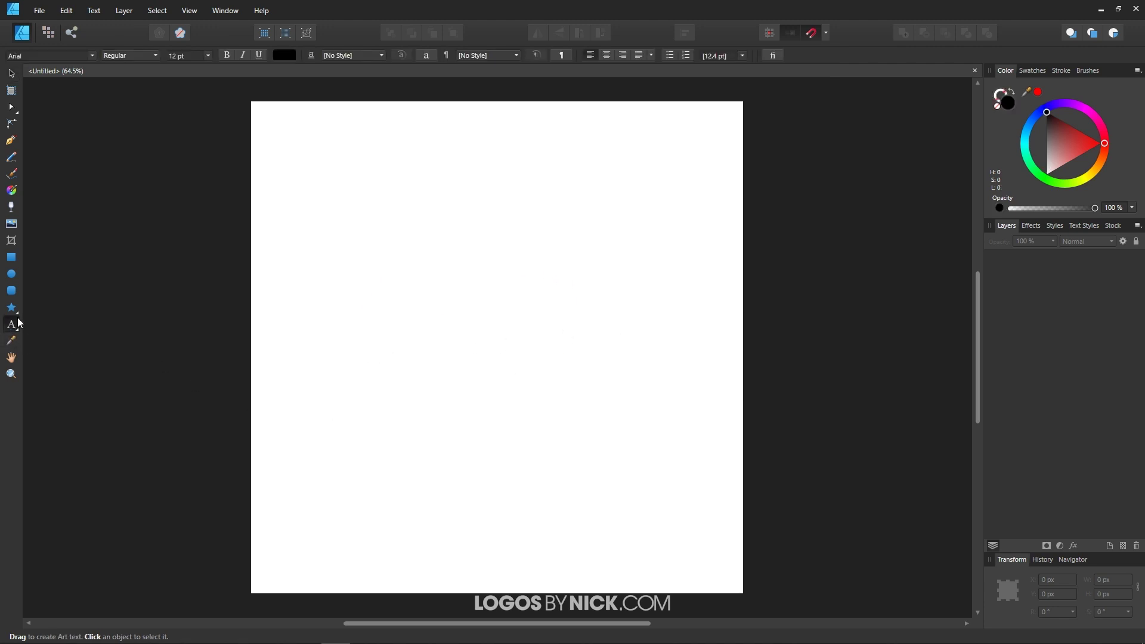
click(14, 327)
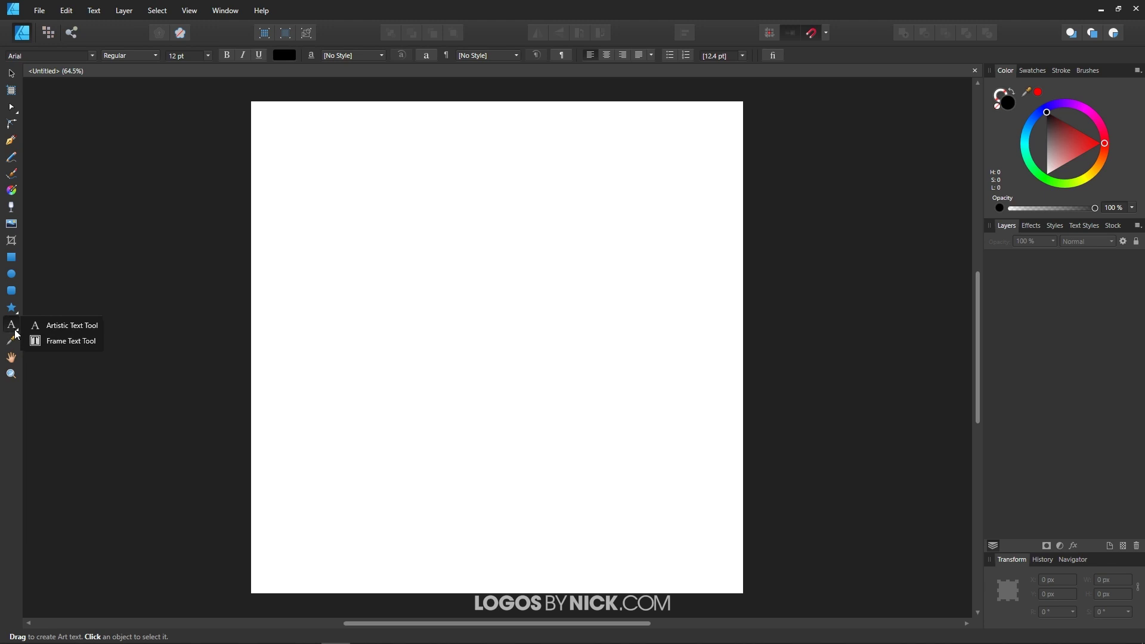
click(51, 326)
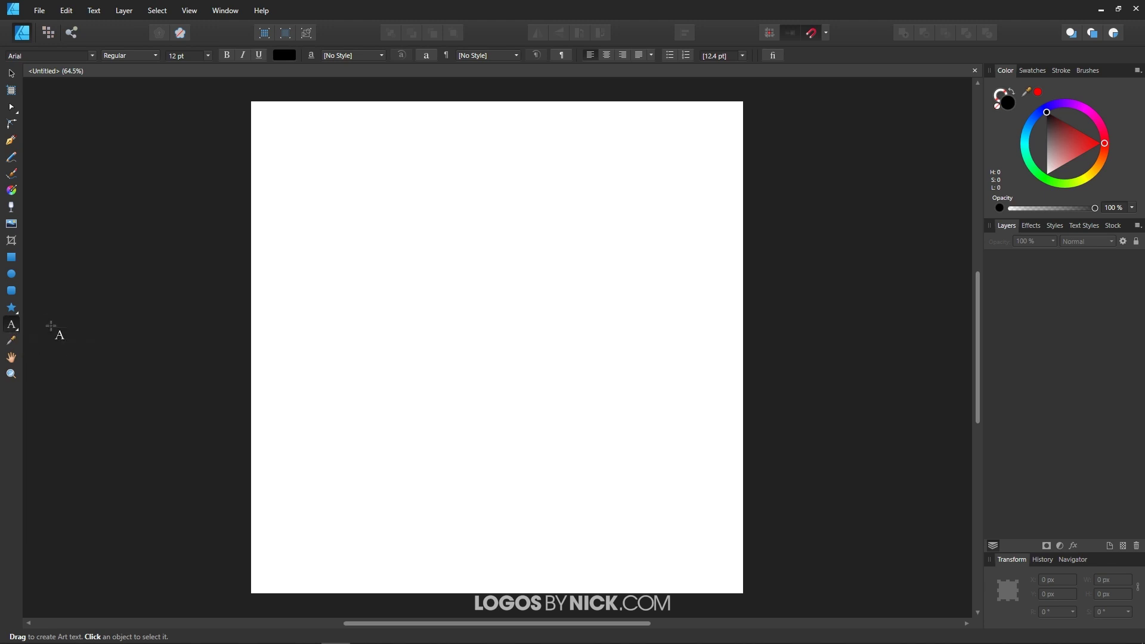
click(406, 337)
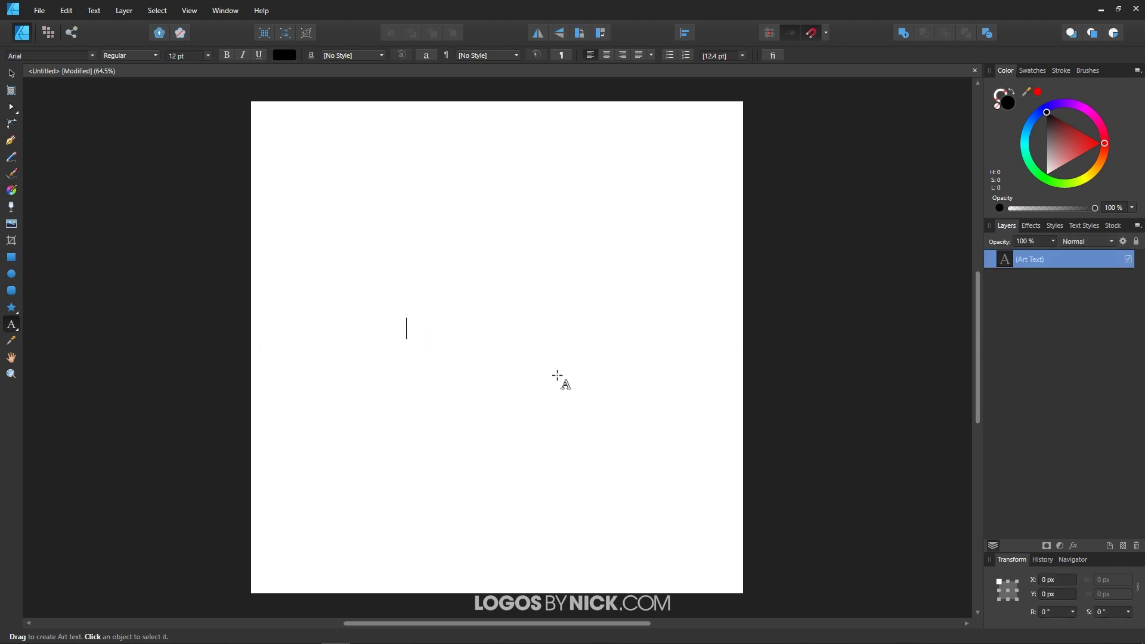
text(LOGO DESIGN)
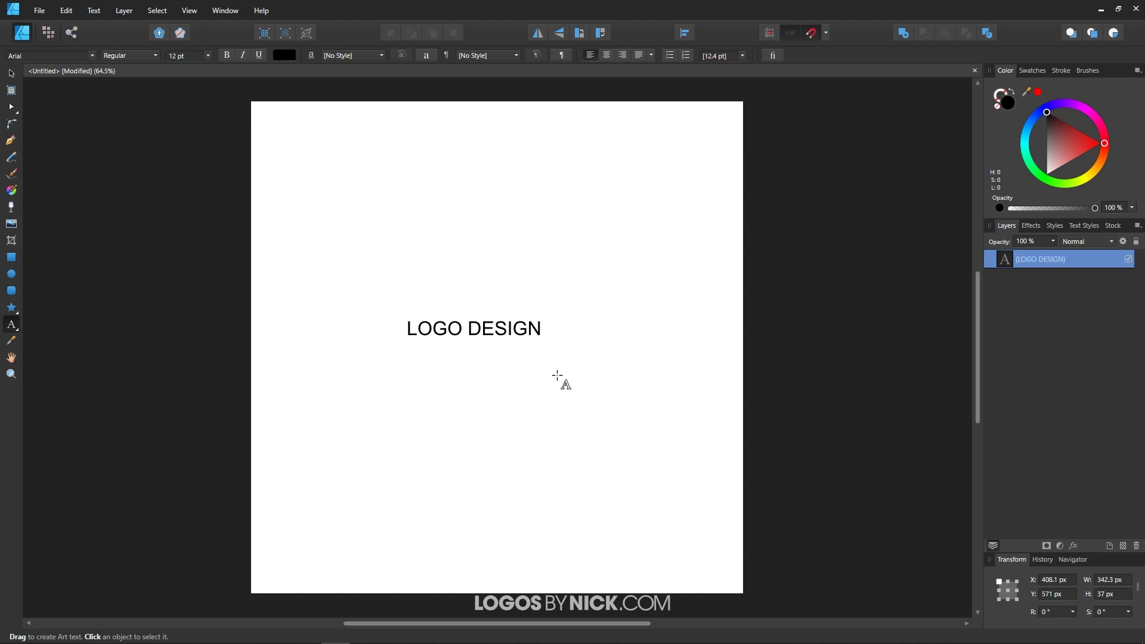
Change the font of the LOGO DESIGN text to Kirsty.
triple_click(501, 328)
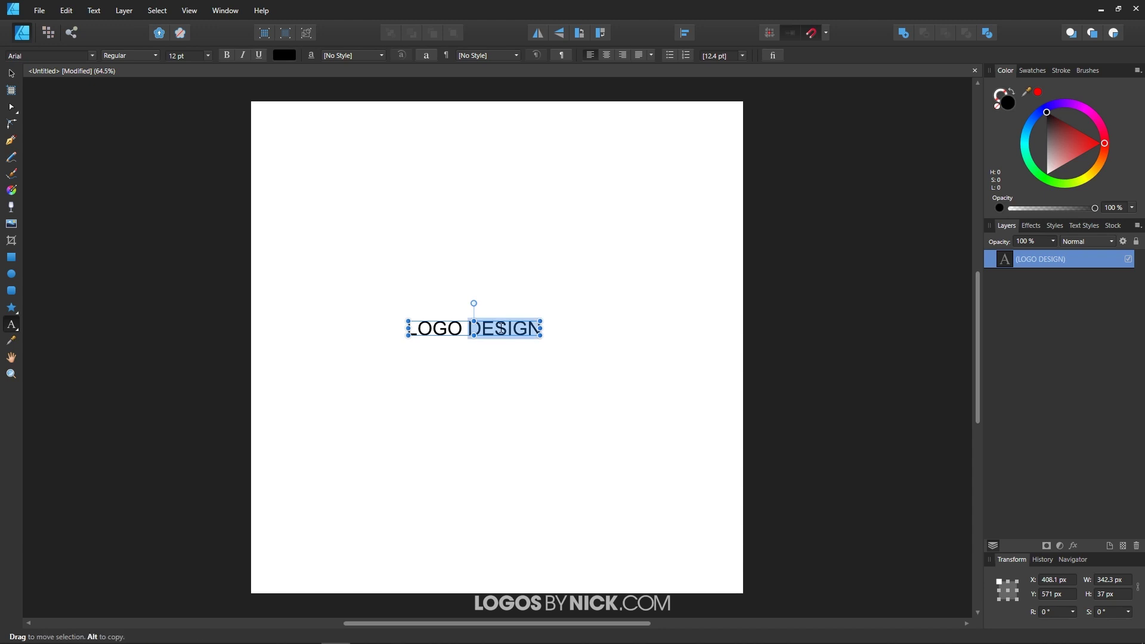
click(93, 56)
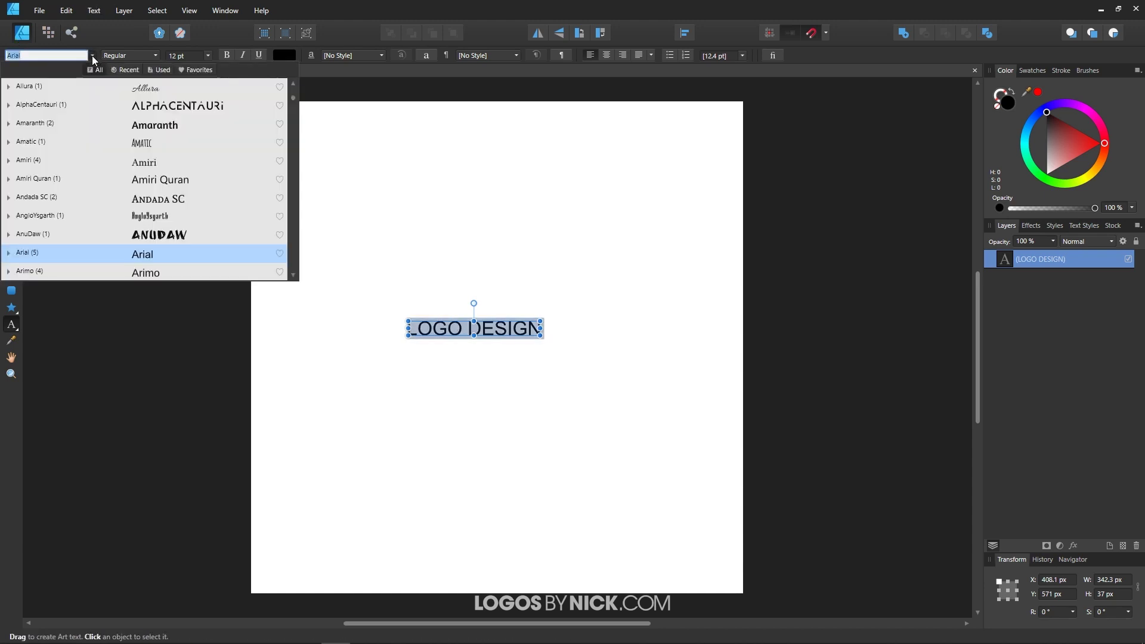
text(kirst)
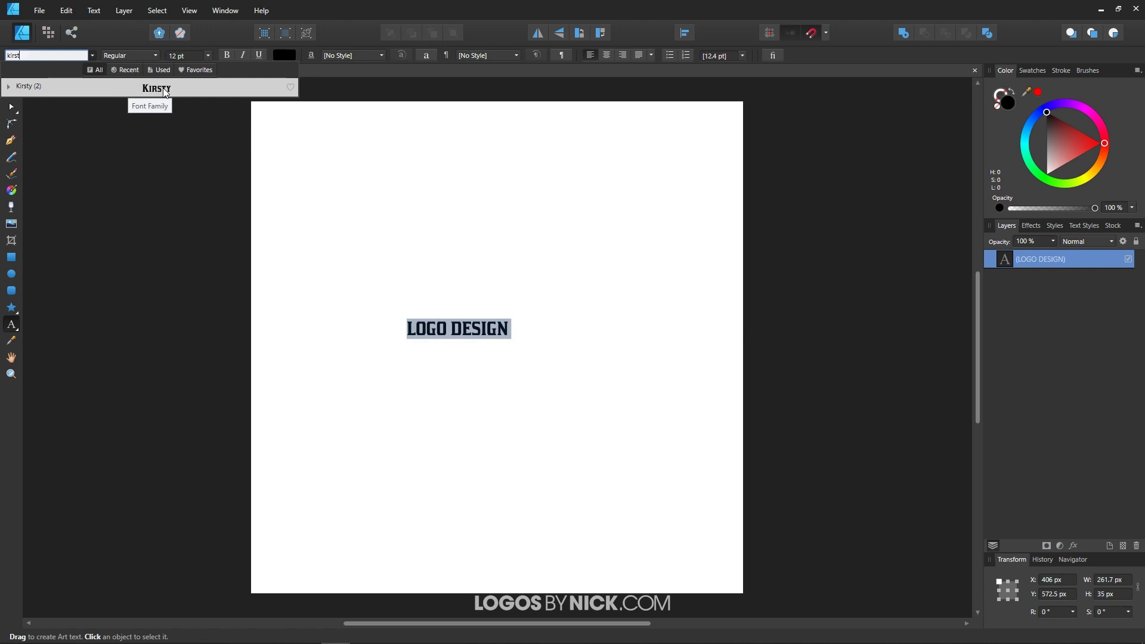
click(166, 93)
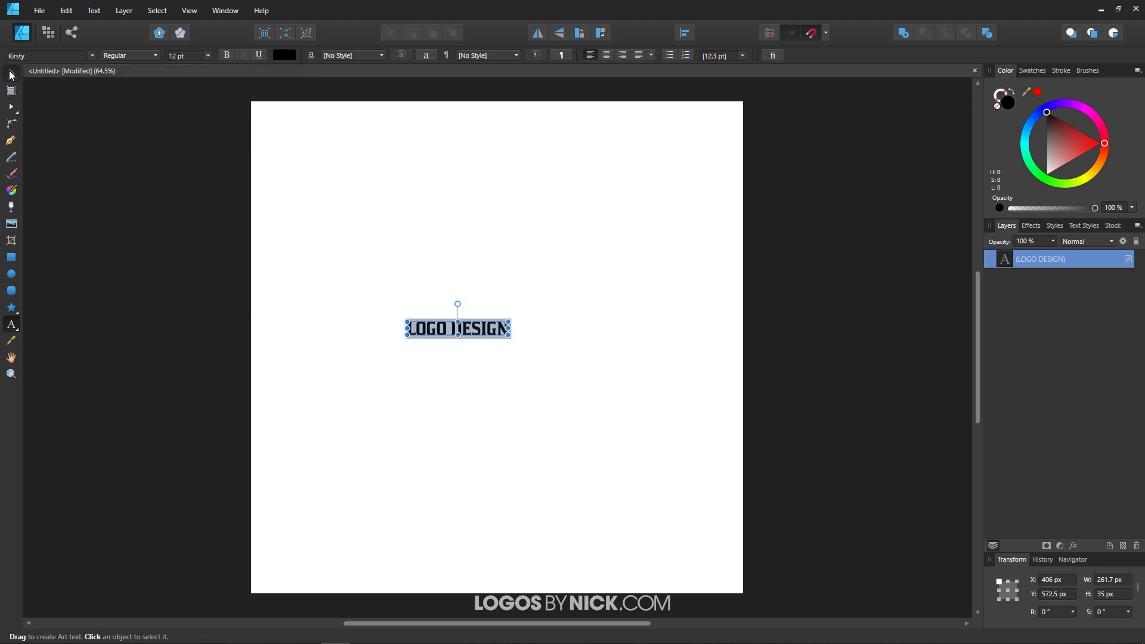
Enlarge the LOGO DESIGN text to about 482 px wide and centre it horizontally and vertically on the page.
click(11, 75)
drag(508, 335, 593, 347)
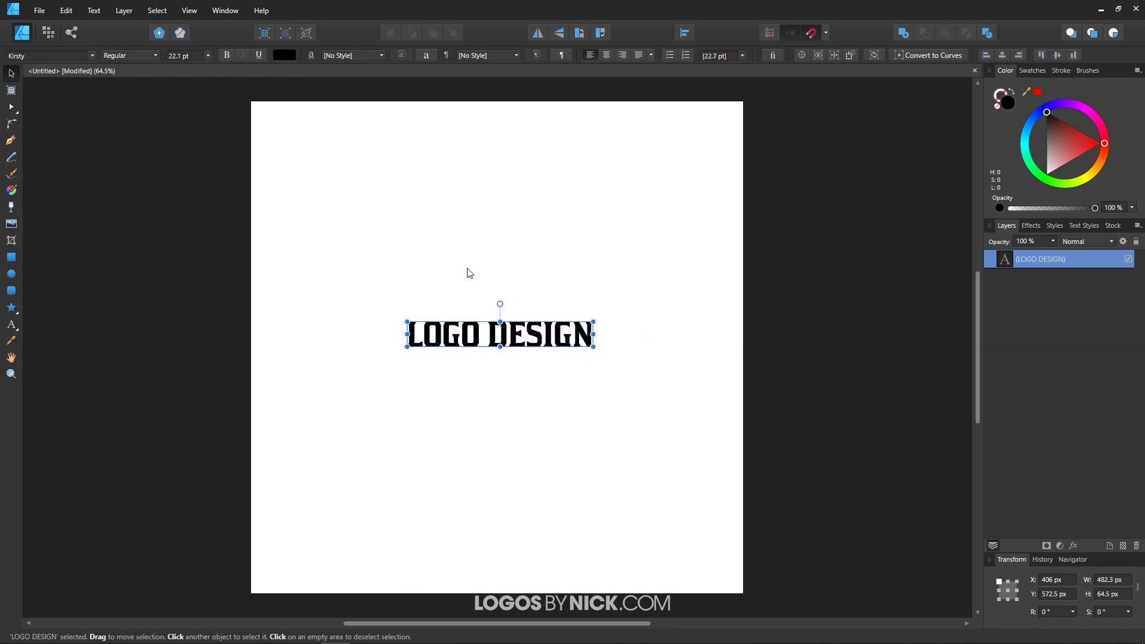
click(1003, 54)
click(1059, 56)
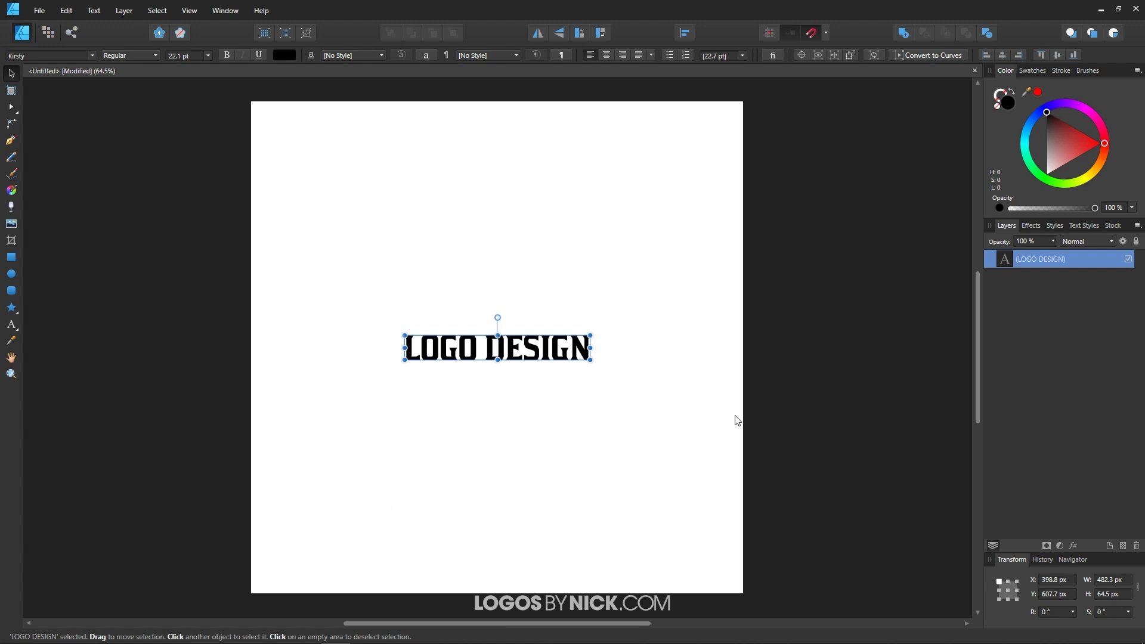
Convert the LOGO DESIGN lettering into one merged curves object and fill it with bright orange-red.
click(924, 55)
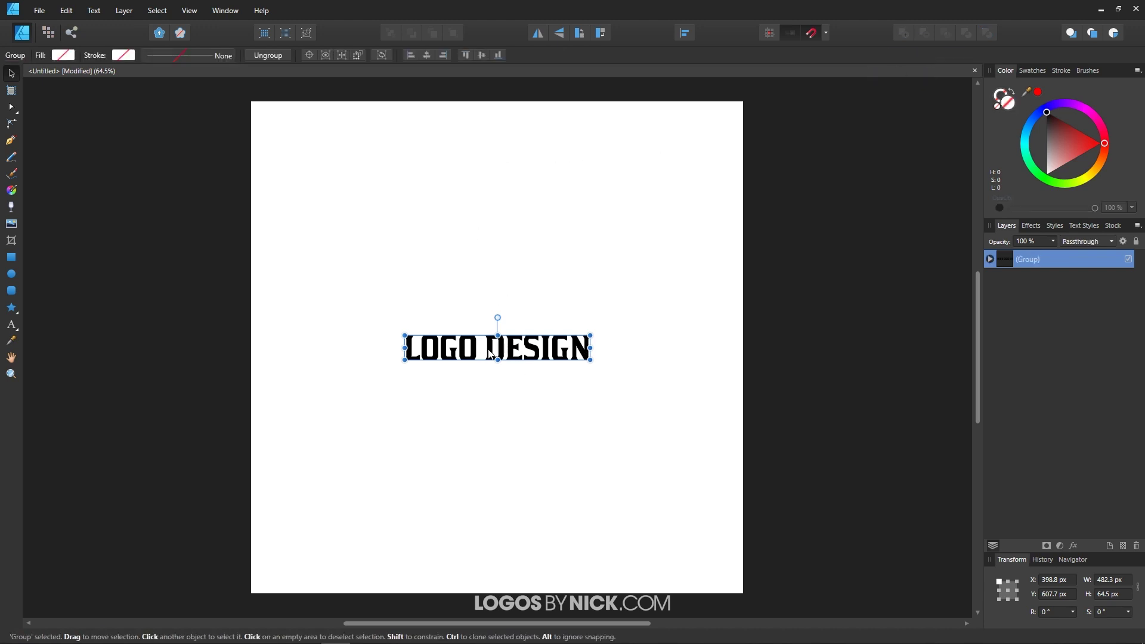
click(267, 56)
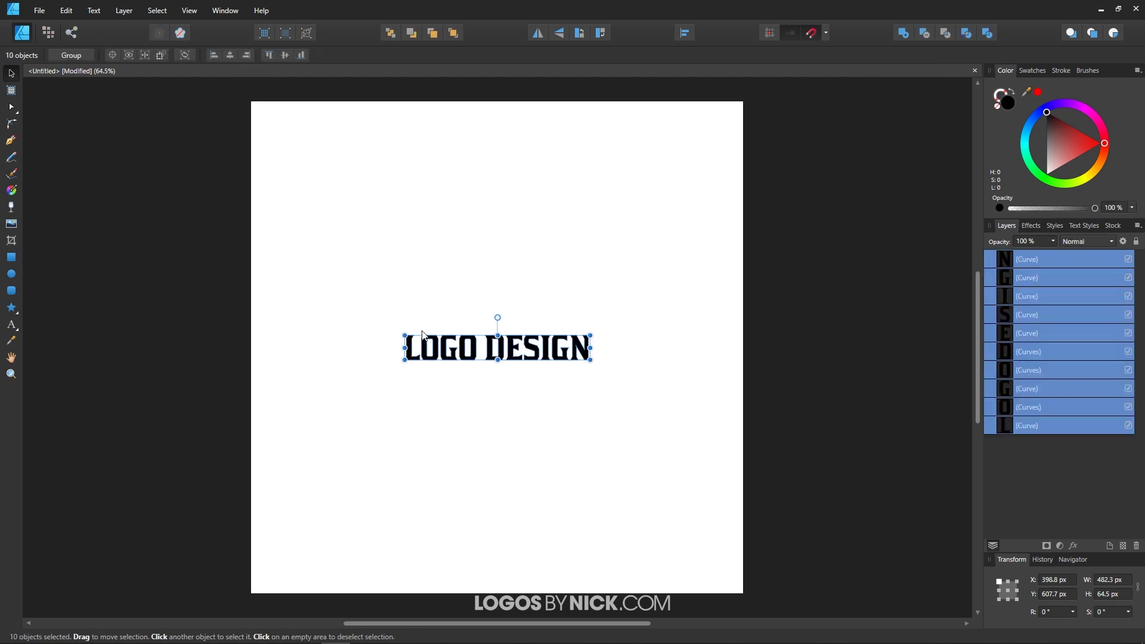
click(908, 37)
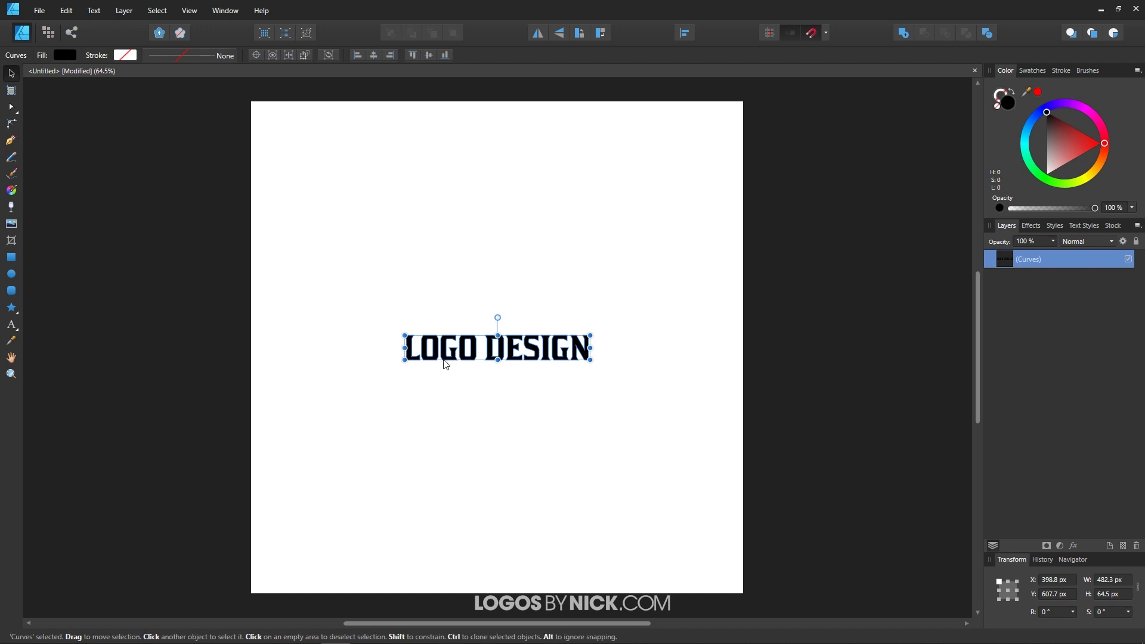
click(1072, 137)
drag(1073, 136, 1113, 152)
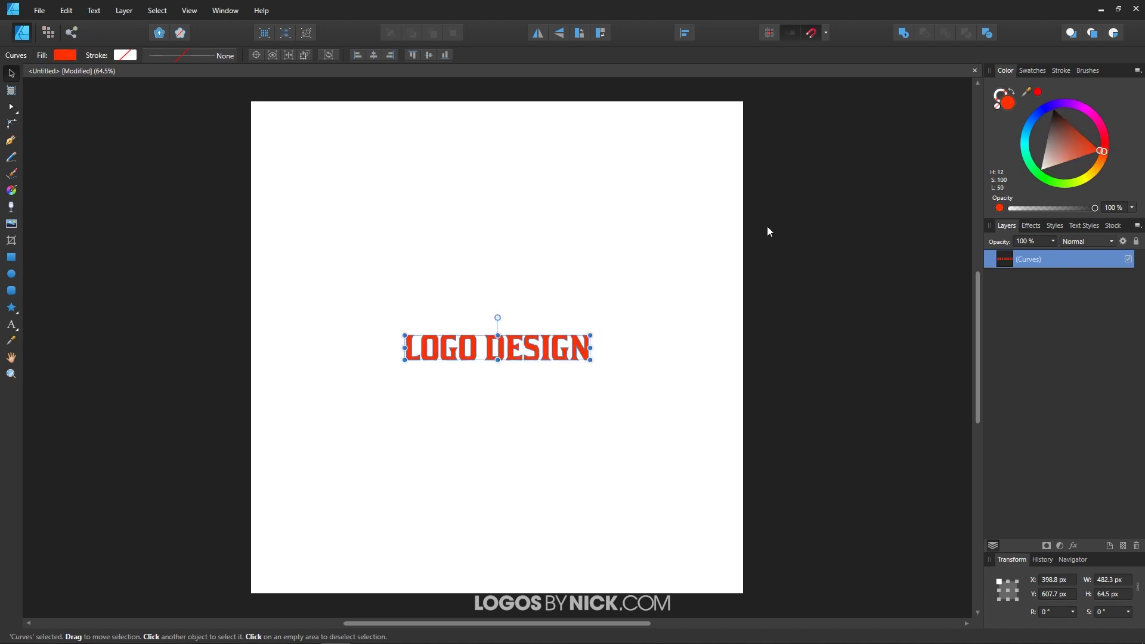
Draw a rectangle about 573 by 147 px around the lettering, placed behind it and filled black.
click(15, 255)
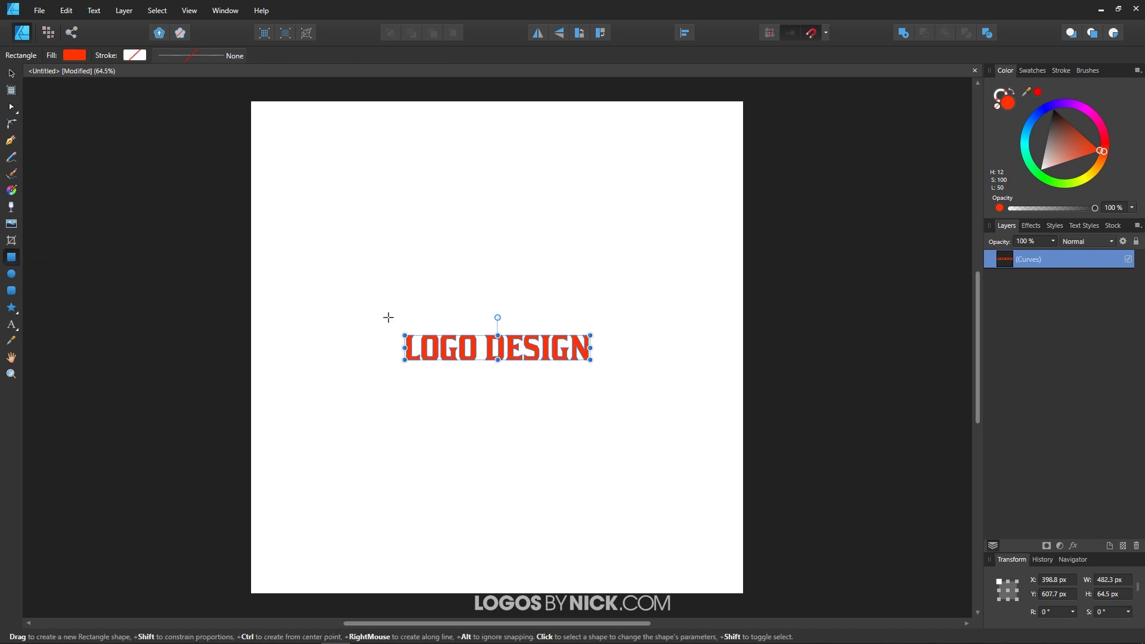
drag(389, 319, 611, 376)
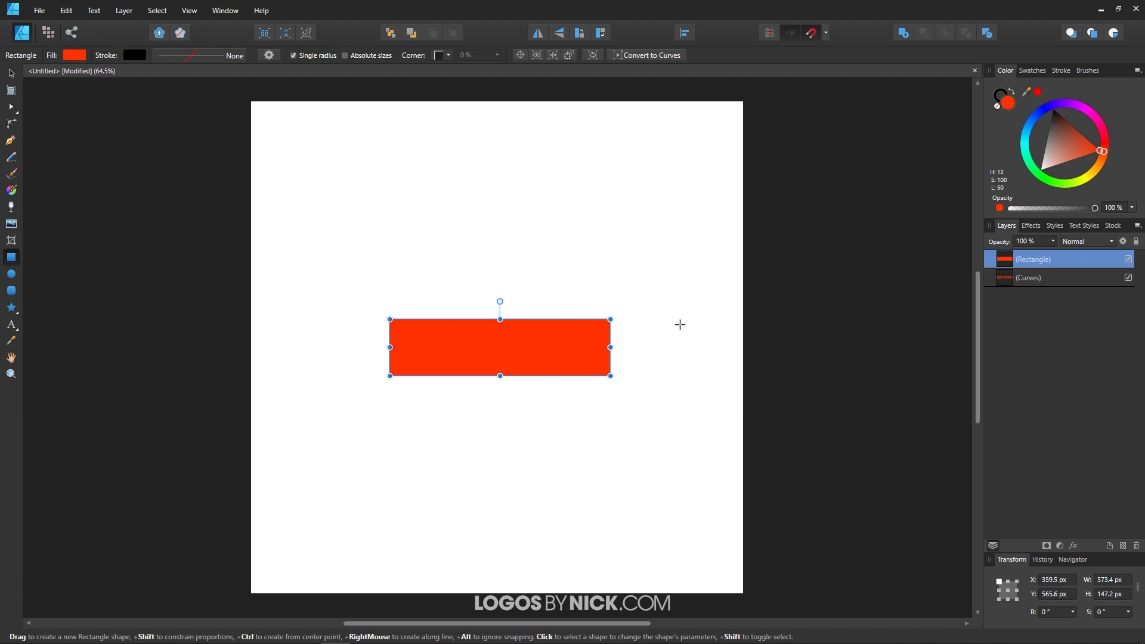
key(ctrl+shift+bracketleft)
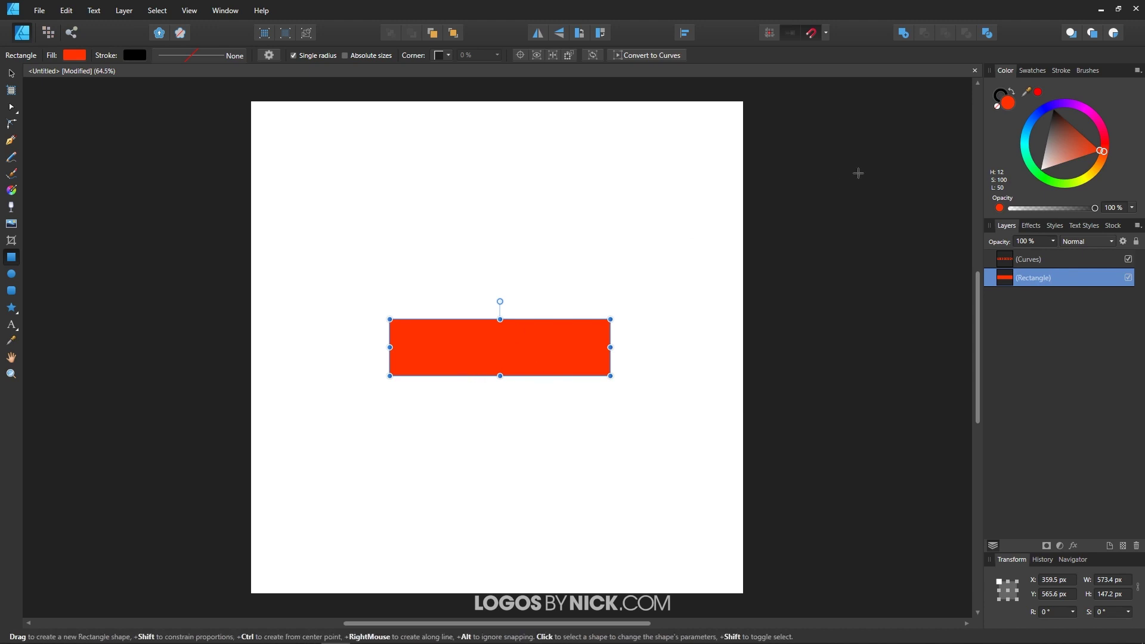
drag(1065, 139, 1055, 100)
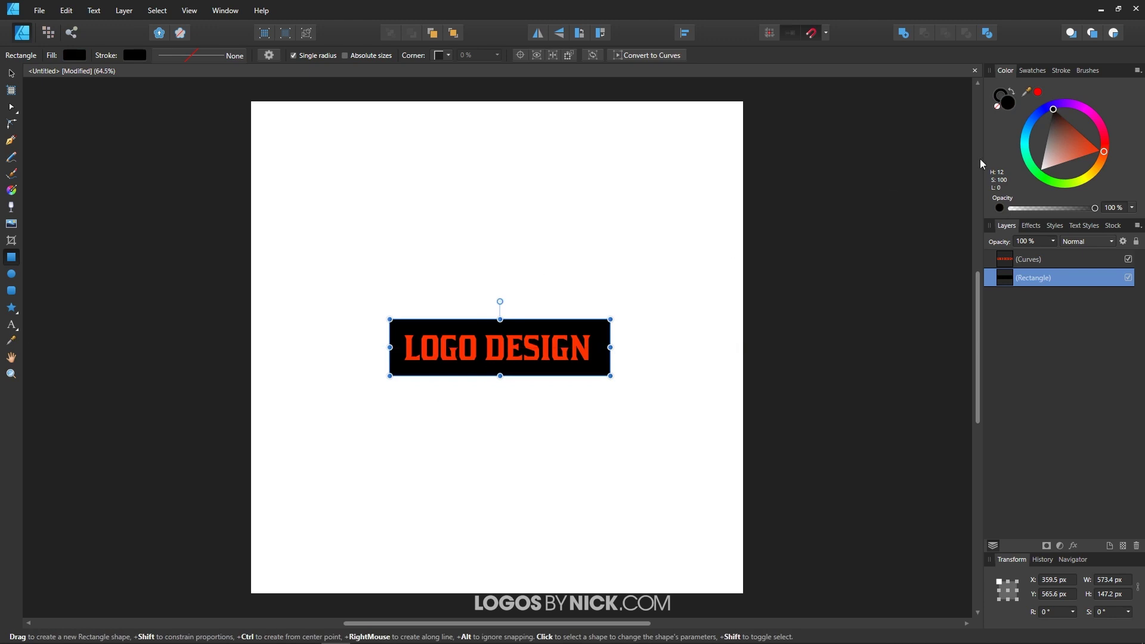
Centre the black rectangle horizontally and vertically on the page and convert it to curves.
click(12, 74)
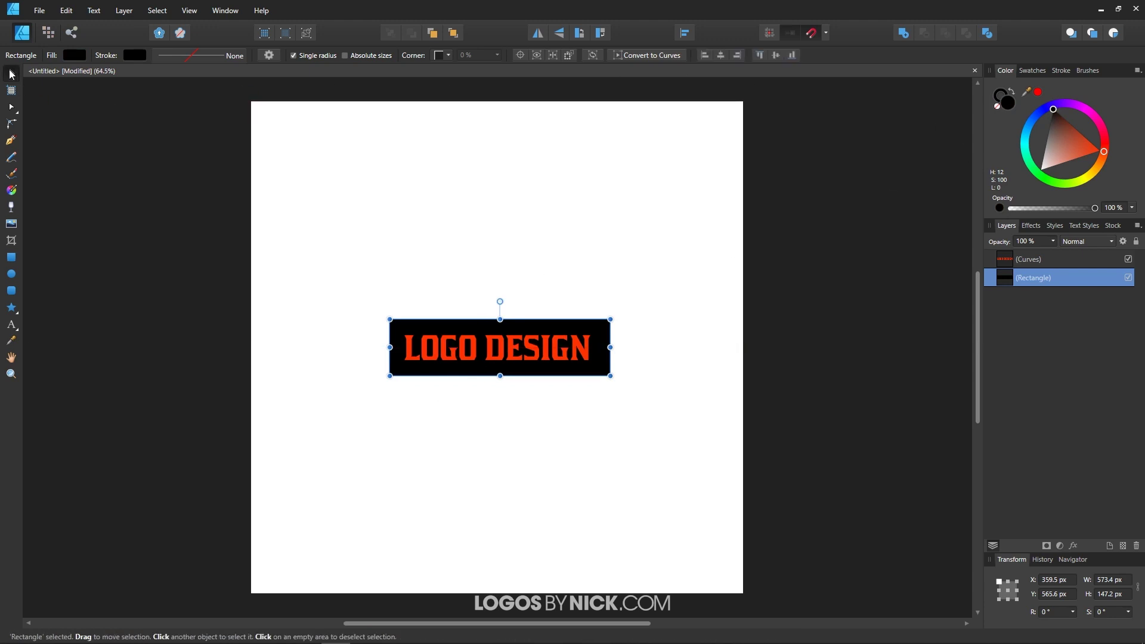
click(721, 56)
click(776, 55)
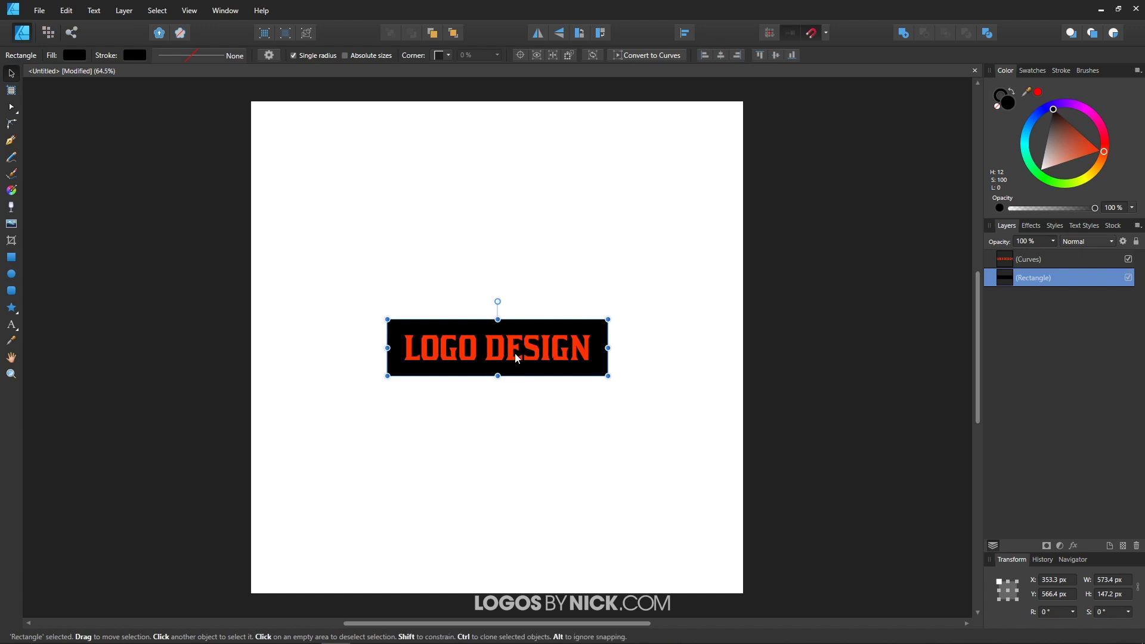
click(128, 11)
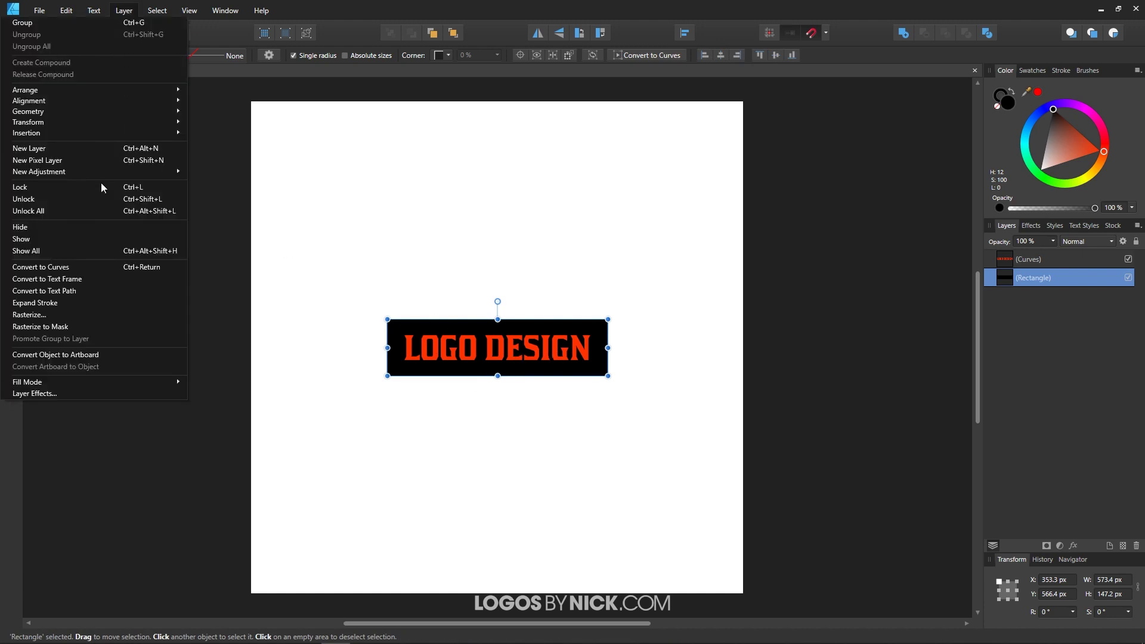
click(63, 271)
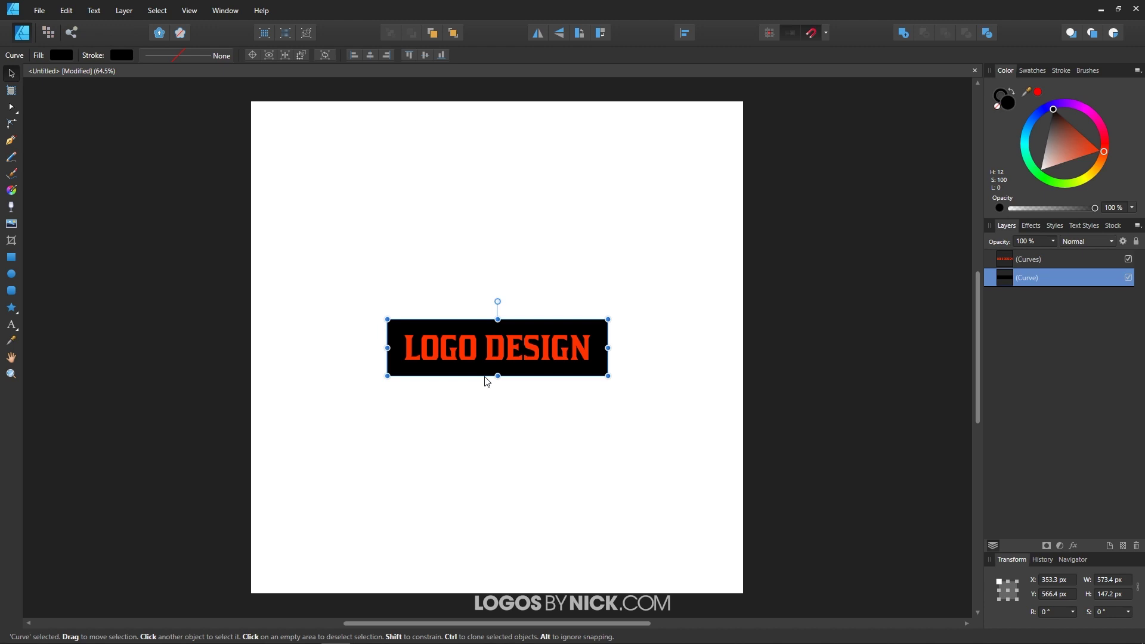
Duplicate the black rectangle beneath the original, giving the copy no fill and a medium grey stroke colour.
key(ctrl+j)
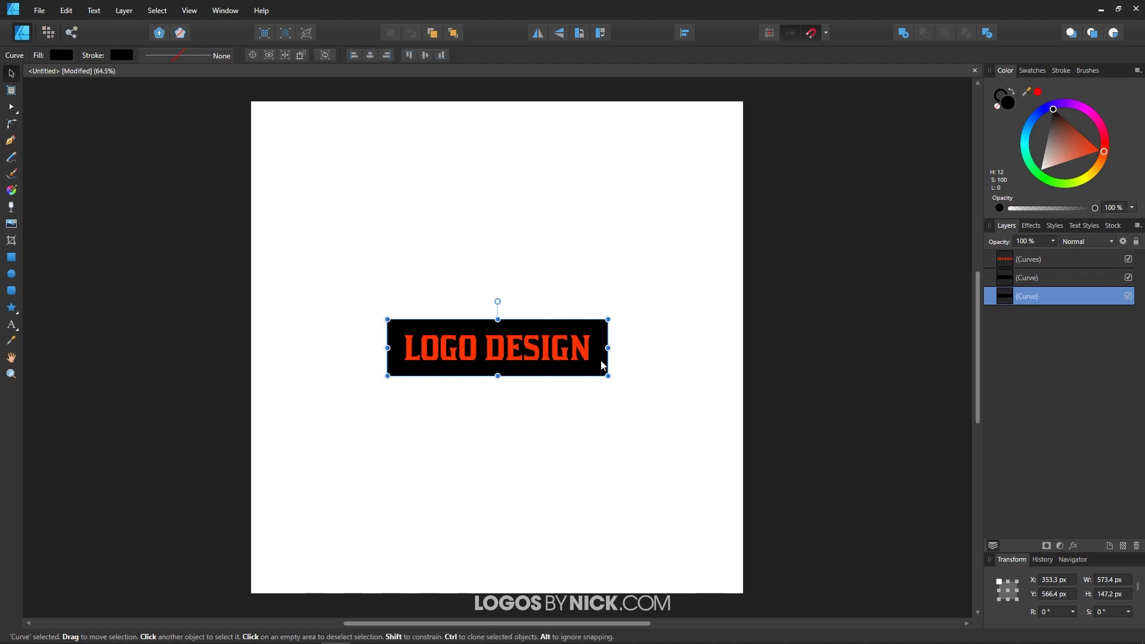
click(997, 106)
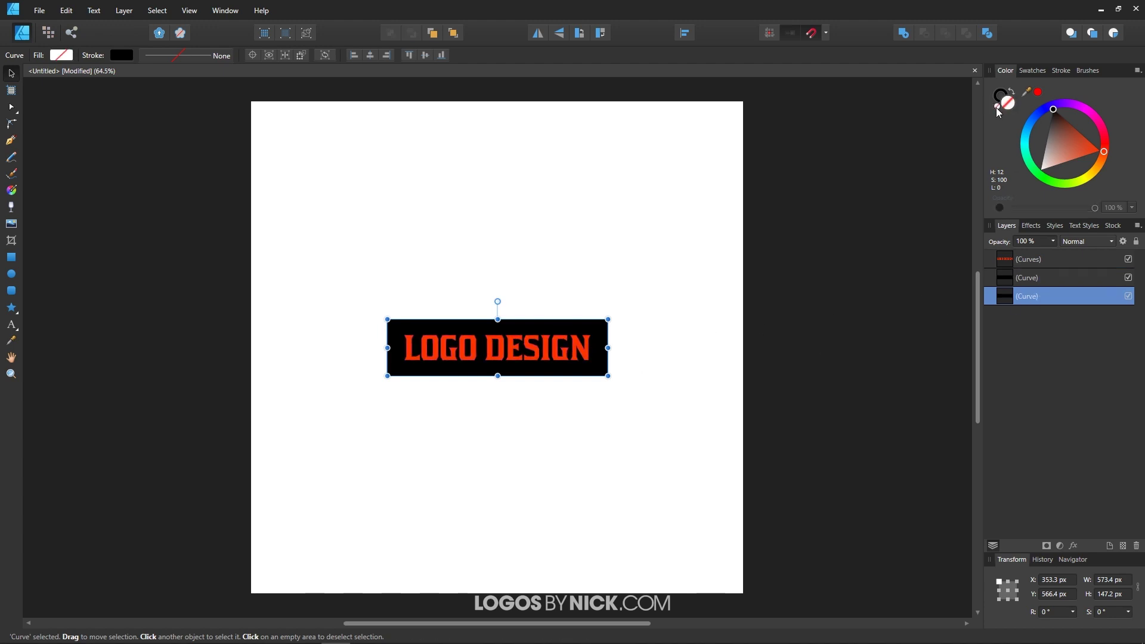
click(1001, 92)
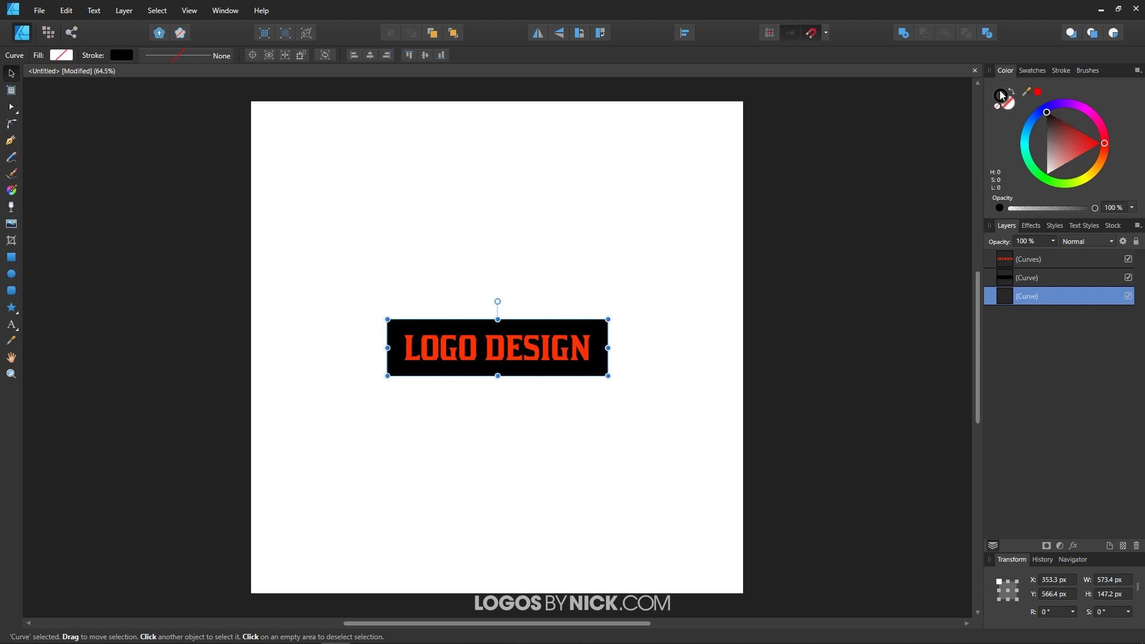
drag(1061, 130, 1040, 148)
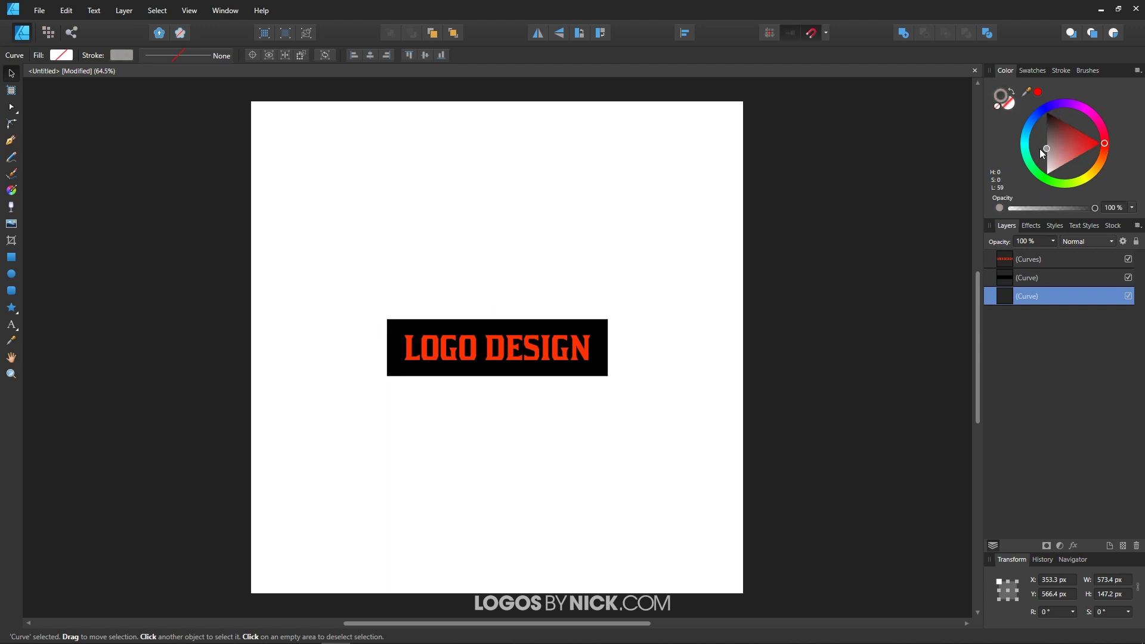
Give the duplicate rectangle's grey stroke a 6 pt width with mitred corners and expand the stroke into a shape.
click(1062, 70)
drag(1018, 108, 1045, 109)
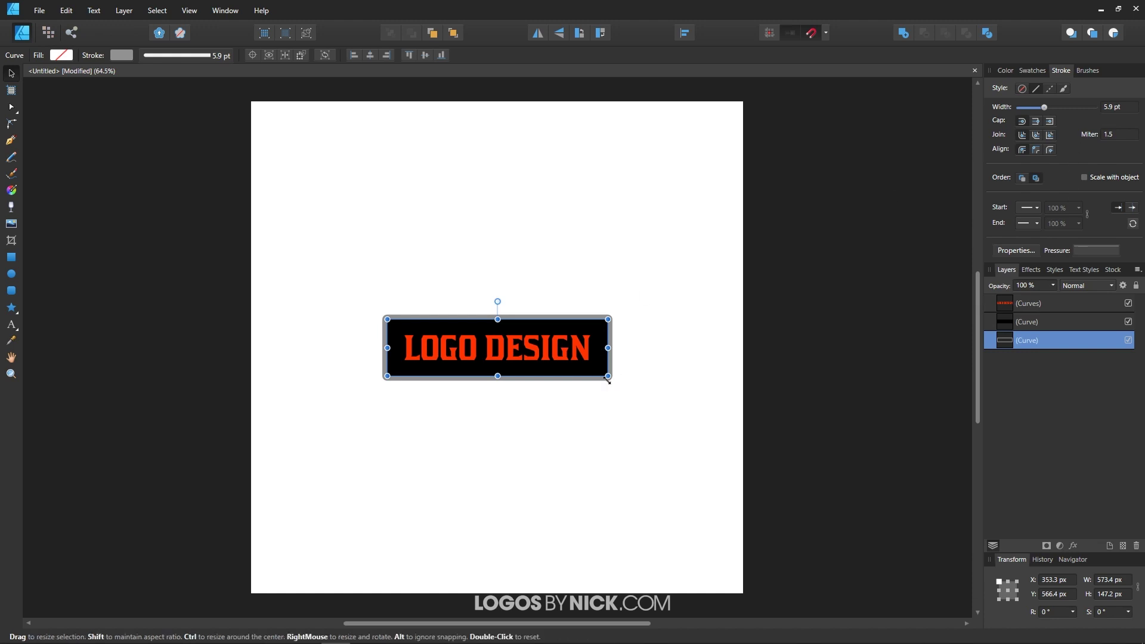
scroll(621, 388, up, 5)
scroll(595, 385, down, 5)
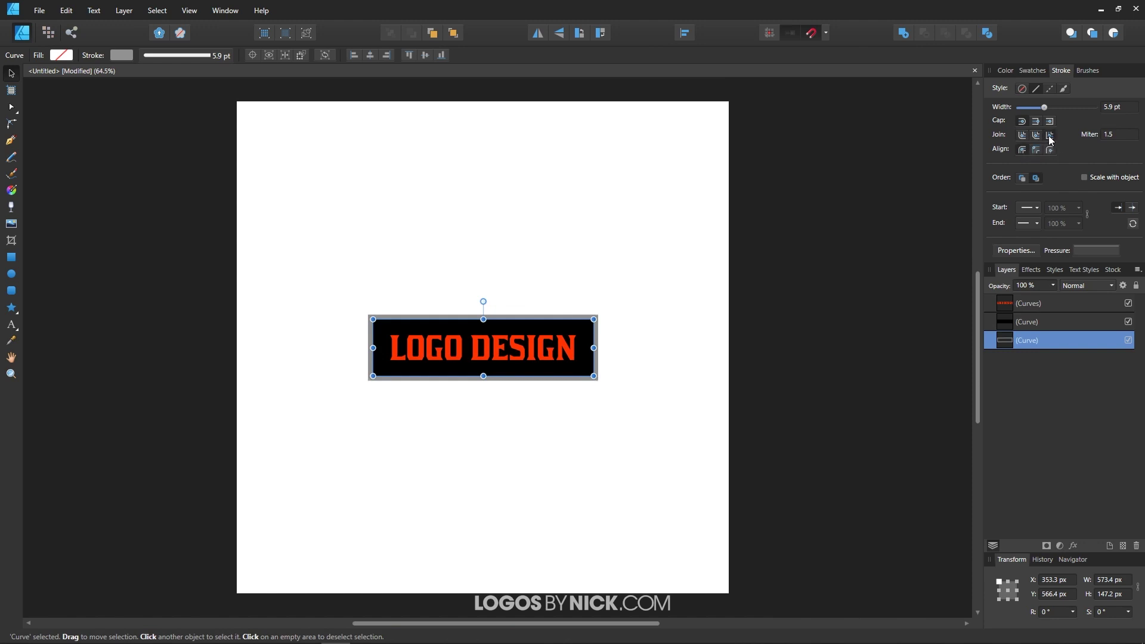
click(1109, 108)
text(6)
key(Return)
click(124, 11)
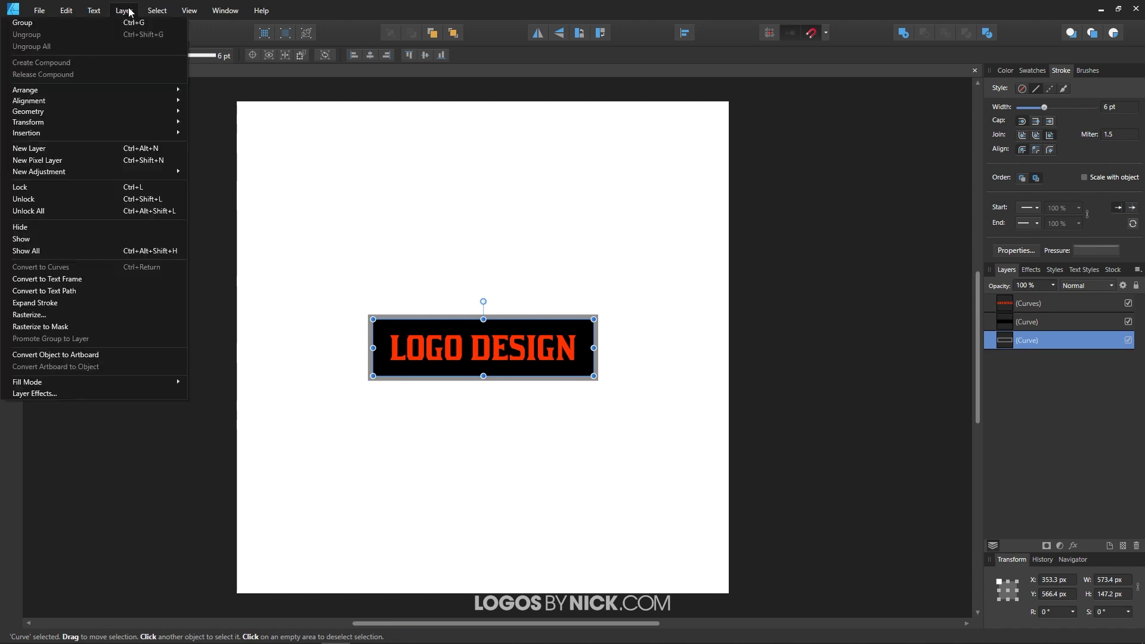
click(59, 303)
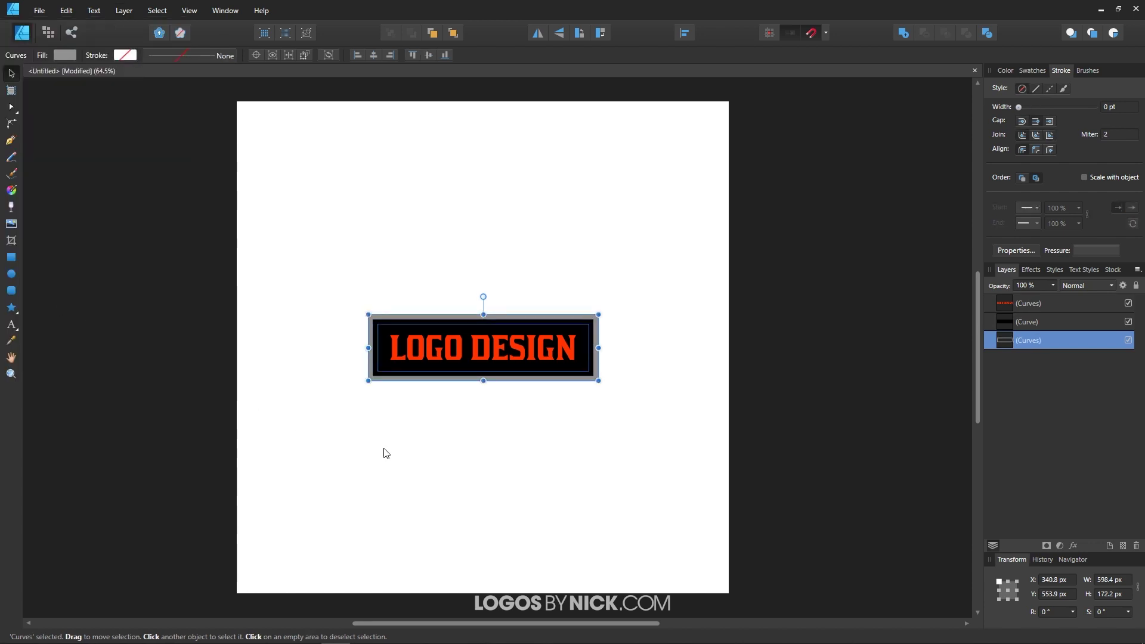
Delete the four inner corner nodes of the expanded grey outline so it forms a solid rectangle.
scroll(471, 411, up, 2)
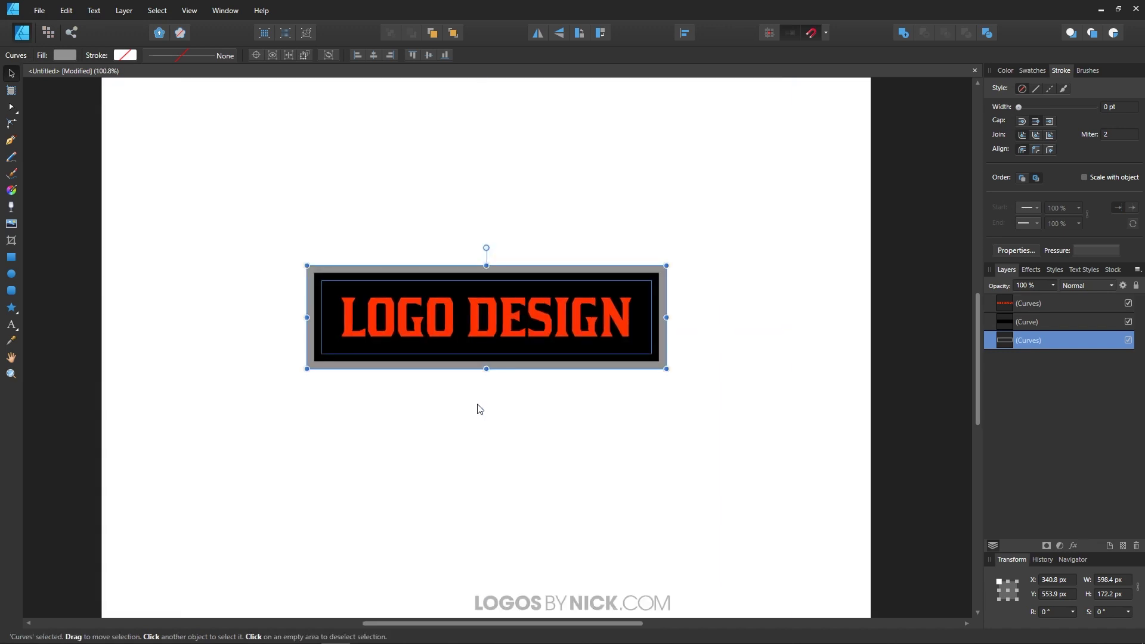
click(12, 109)
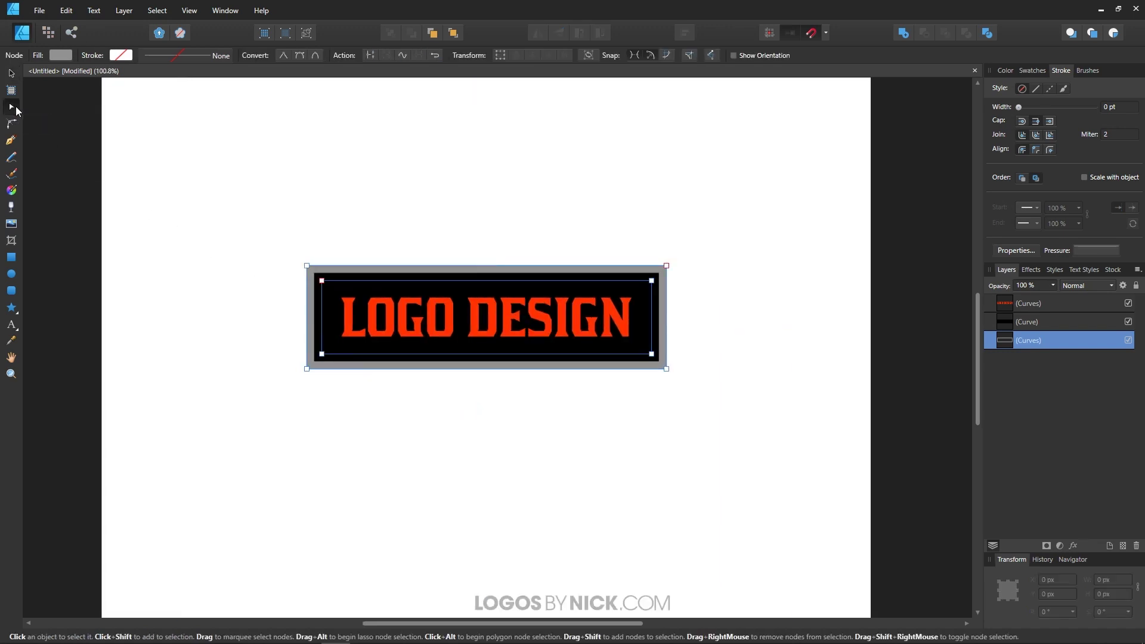
drag(352, 385, 317, 270)
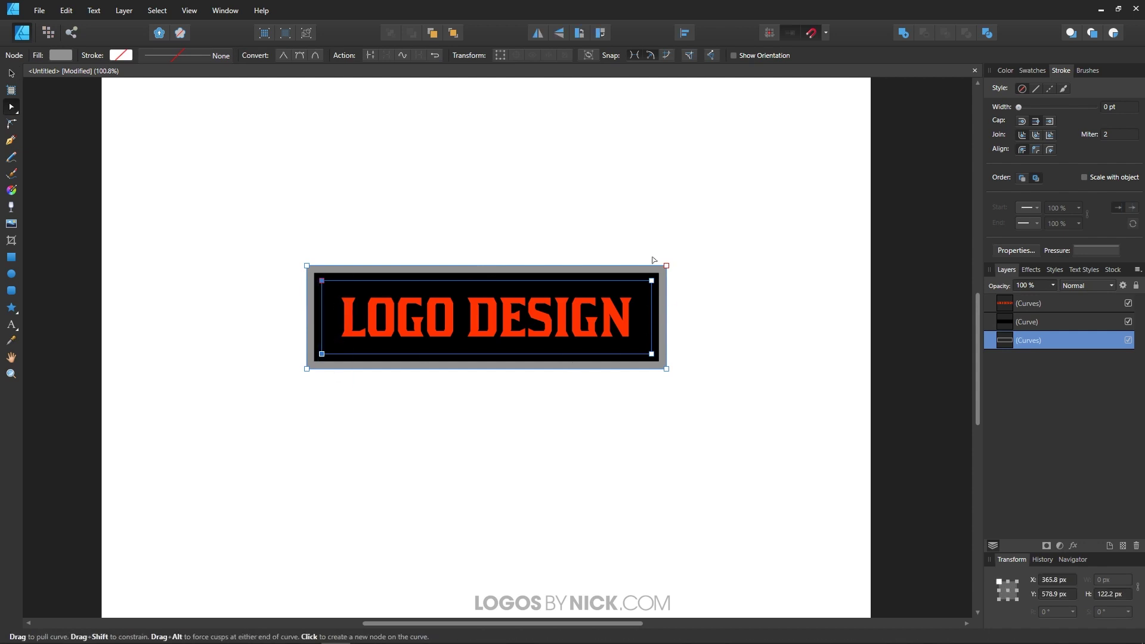
drag(637, 242, 665, 386)
key(Delete)
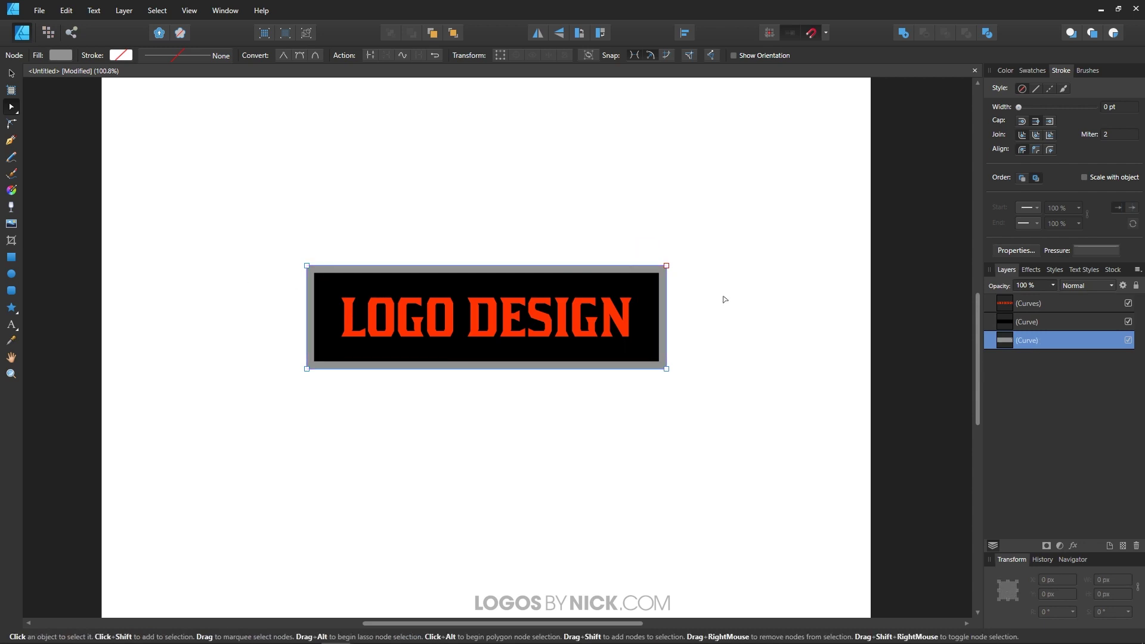
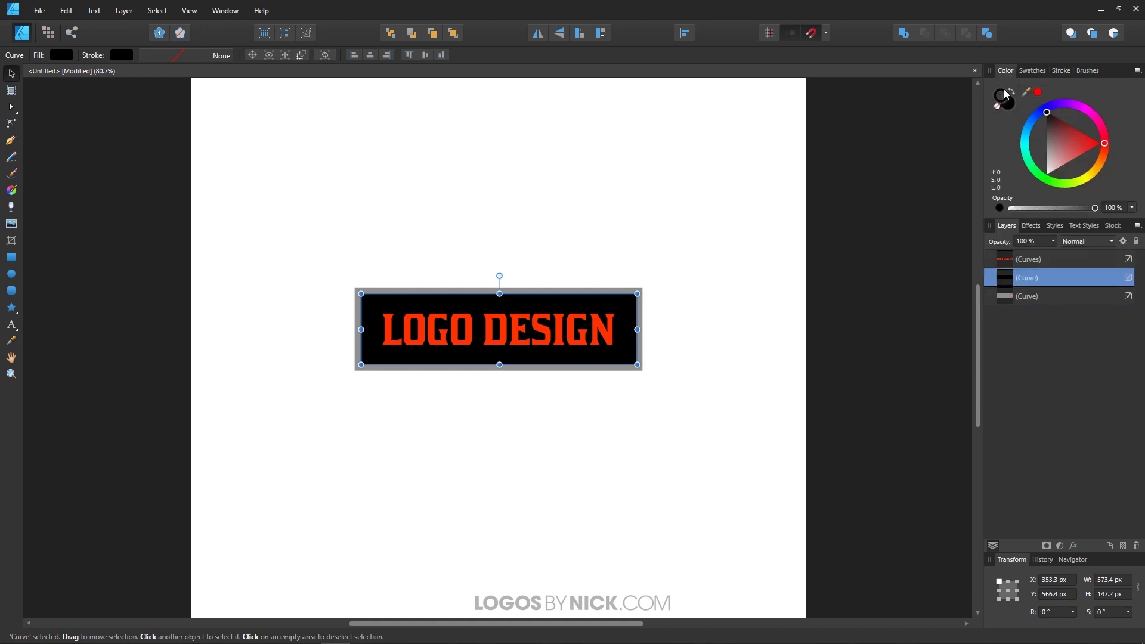
Remove the black rectangle's stroke and place a copy of it, offset down and to the left, behind all other shapes.
click(997, 107)
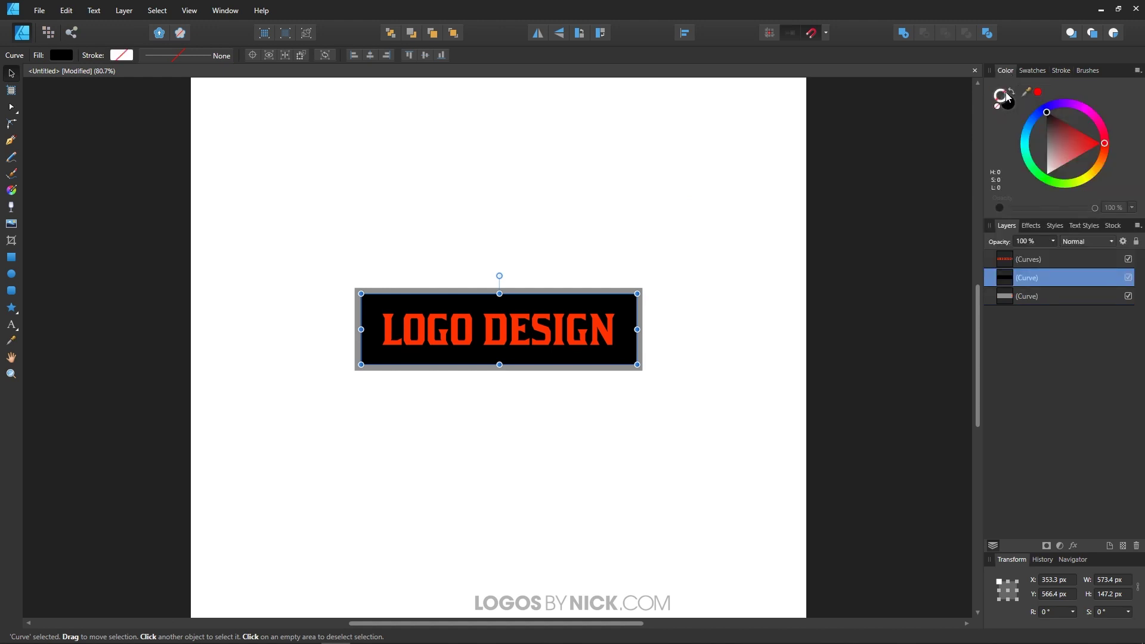
scroll(790, 245, left, 1)
scroll(779, 262, up, 1)
click(556, 372)
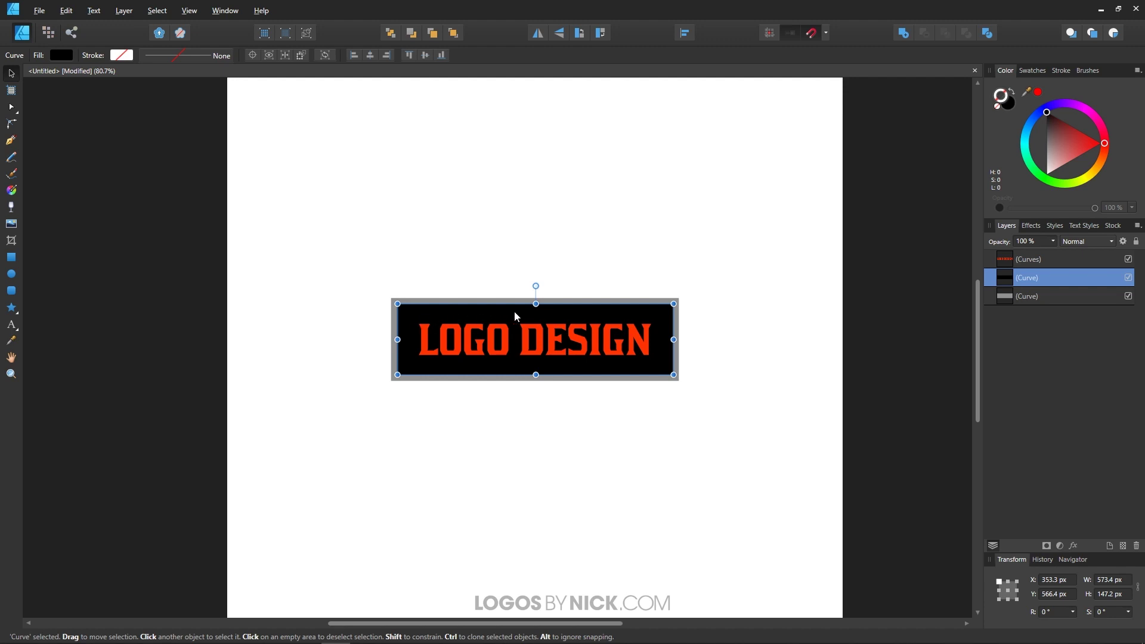
drag(516, 316, 490, 332)
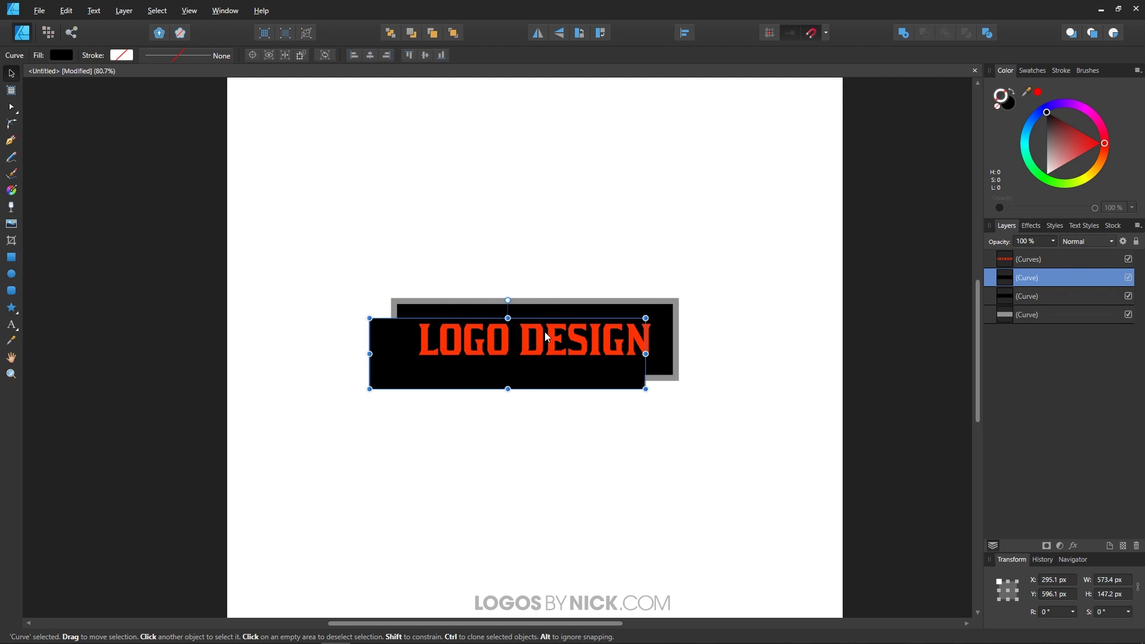
key(ctrl+shift+bracketleft)
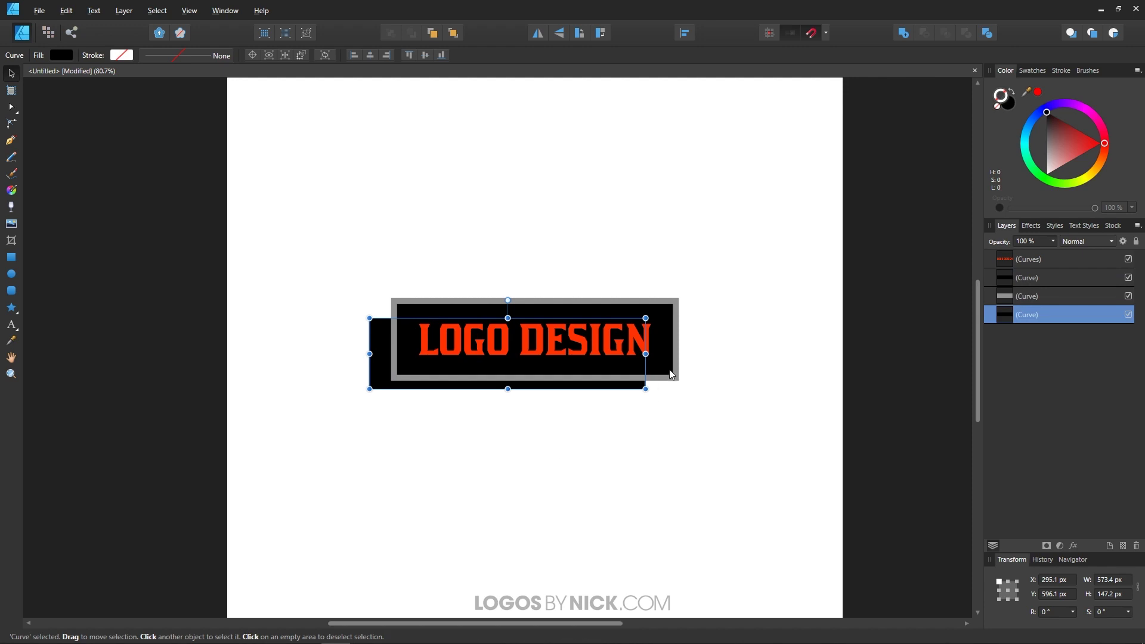
Narrow the rearmost black copy to about 104 px and notch its outer edge by pulling an added middle node about 13 px inward.
drag(646, 354, 419, 354)
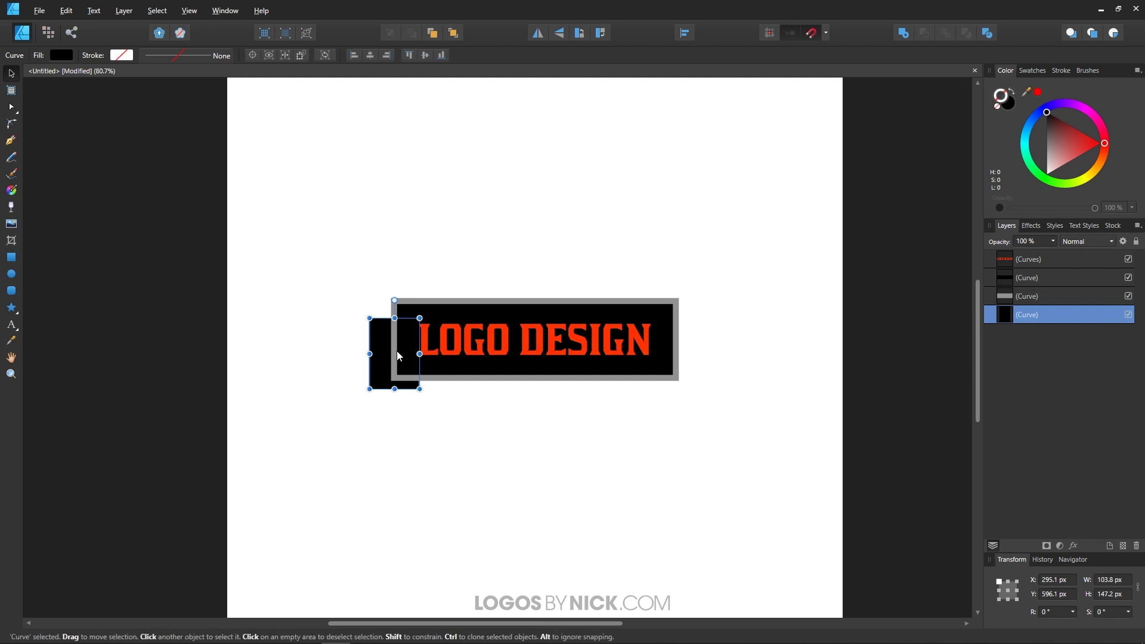
ctrl+scroll(394, 349, up, 4)
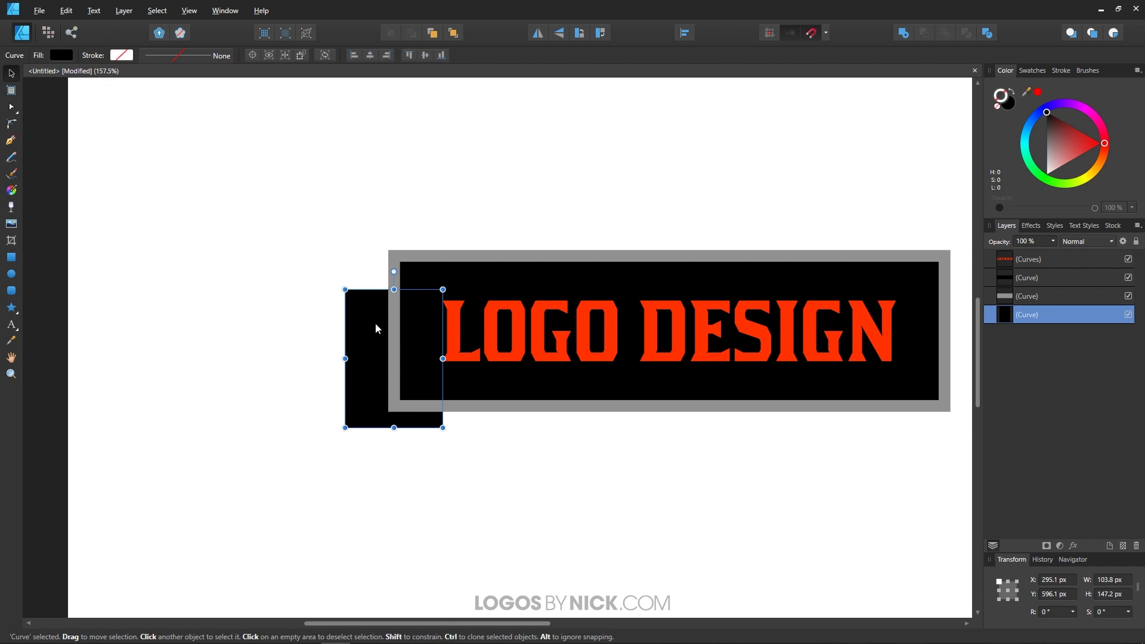
click(10, 109)
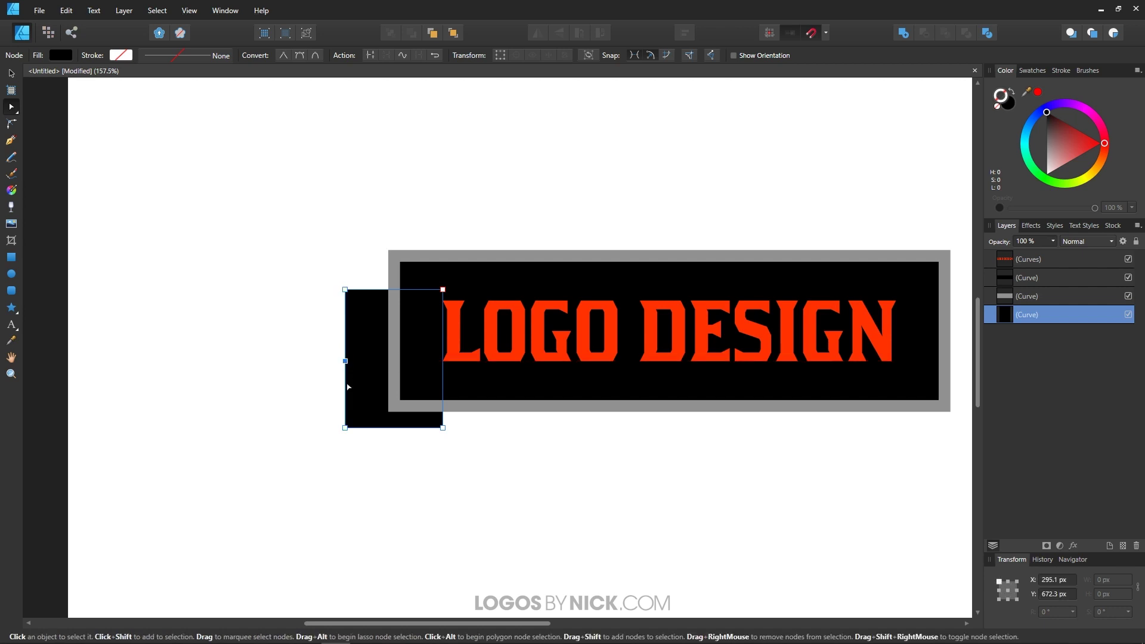
click(346, 361)
mouse_move(346, 361)
mouse_down()
mouse_move(365, 362)
mouse_move(355, 362)
mouse_up()
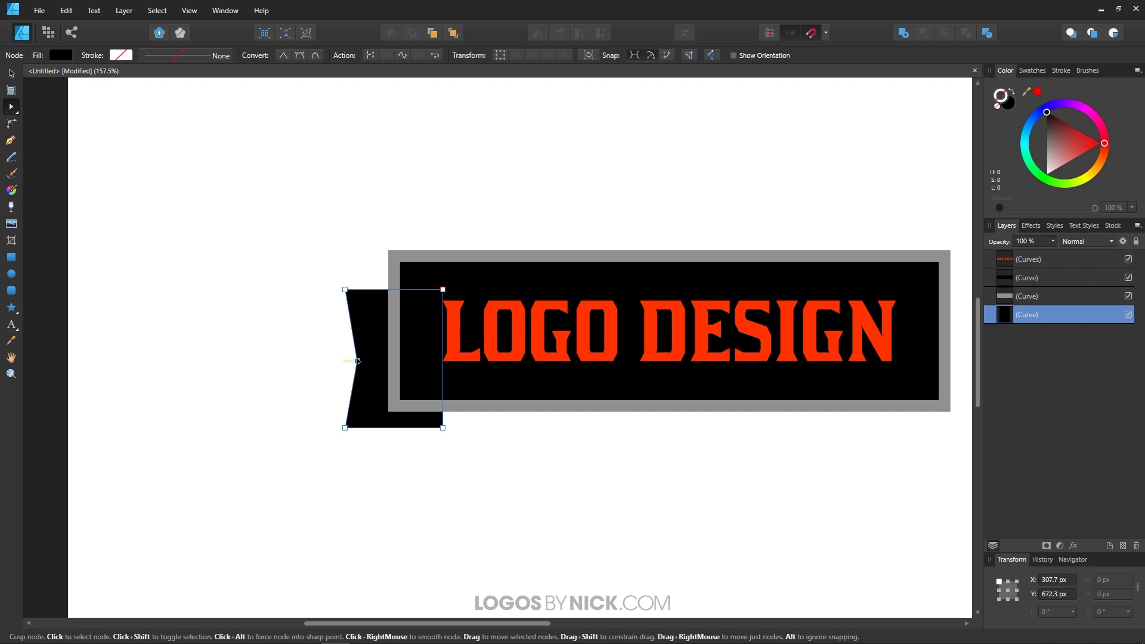
Duplicate the notched ribbon tail to the banner's right end, flip it horizontally and adjust its position to mirror the left tail.
scroll(535, 470, down, 1)
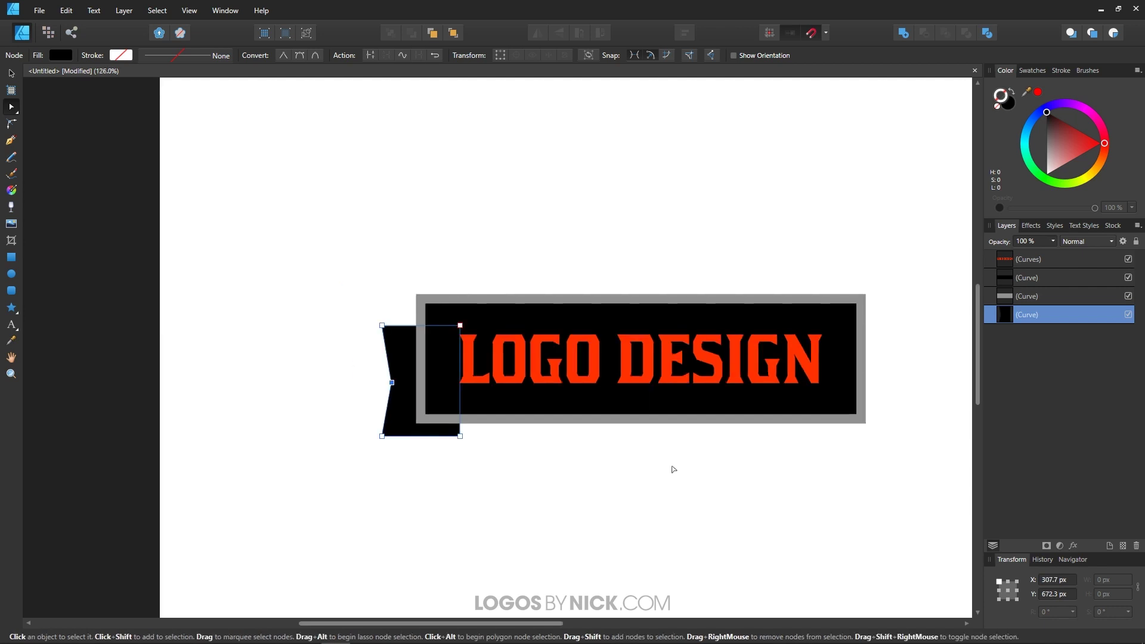
drag(674, 469, 578, 424)
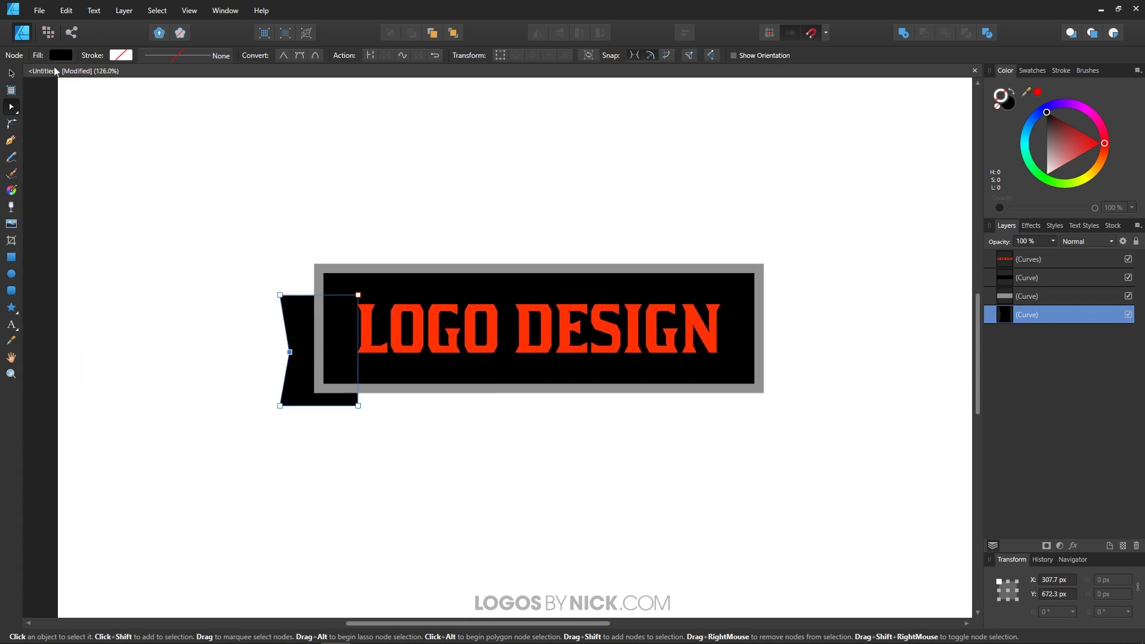
click(11, 73)
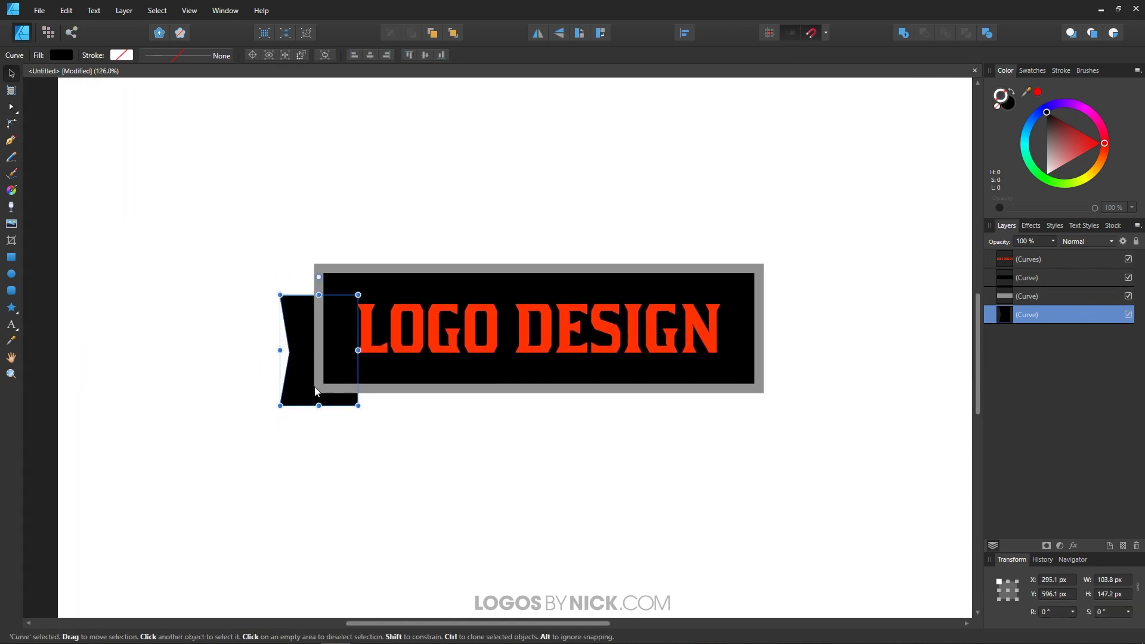
drag(306, 402, 738, 409)
key(ctrl+j)
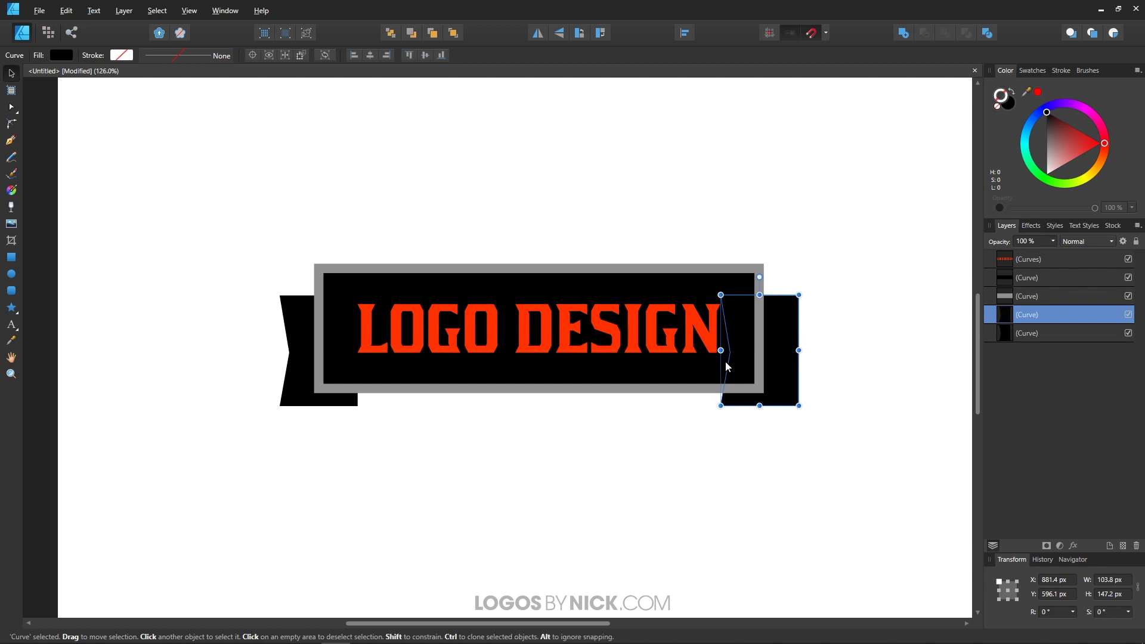
click(539, 34)
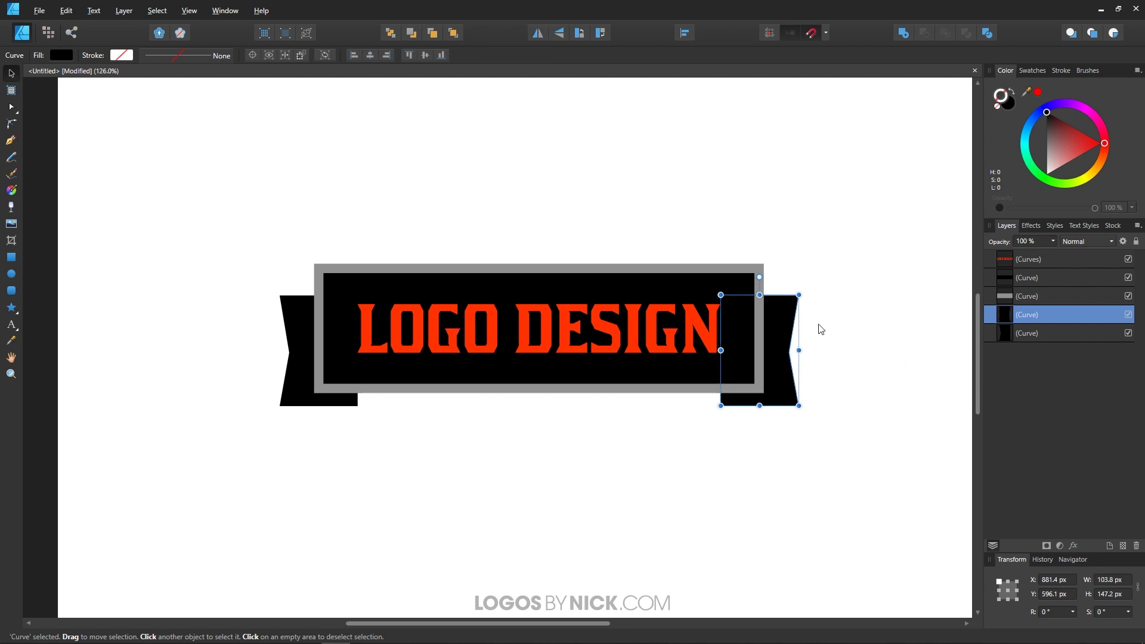
mouse_move(789, 388)
mouse_down()
mouse_move(783, 380)
mouse_move(794, 388)
mouse_up()
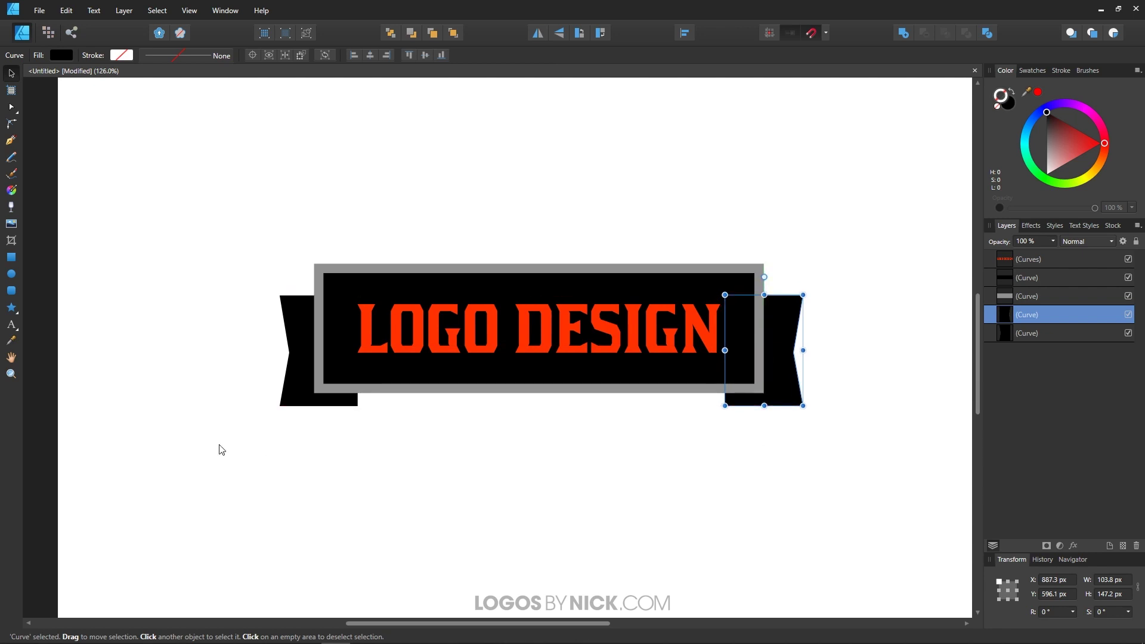
Combine the two ribbon tails into one shape with Add and centre it horizontally on the page.
shift+click(289, 394)
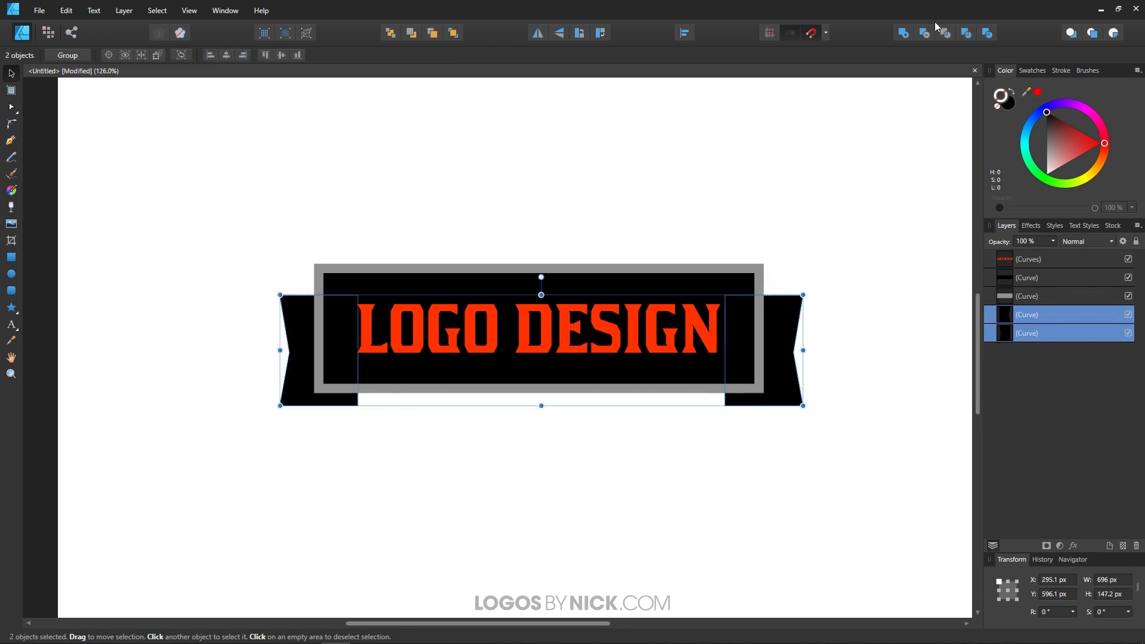
click(905, 33)
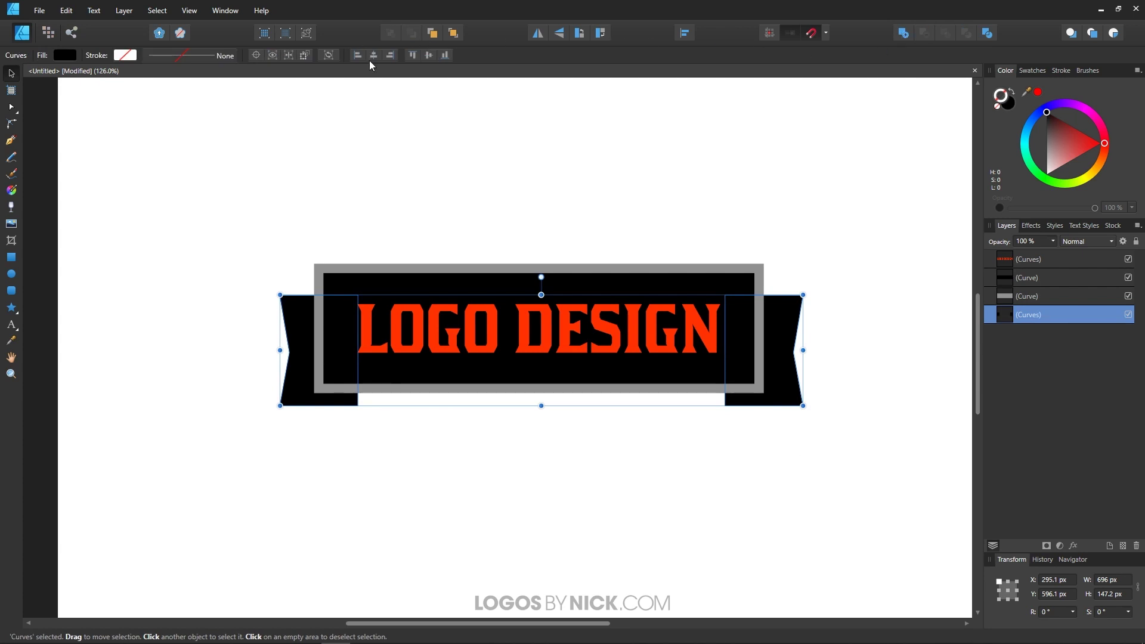
click(373, 55)
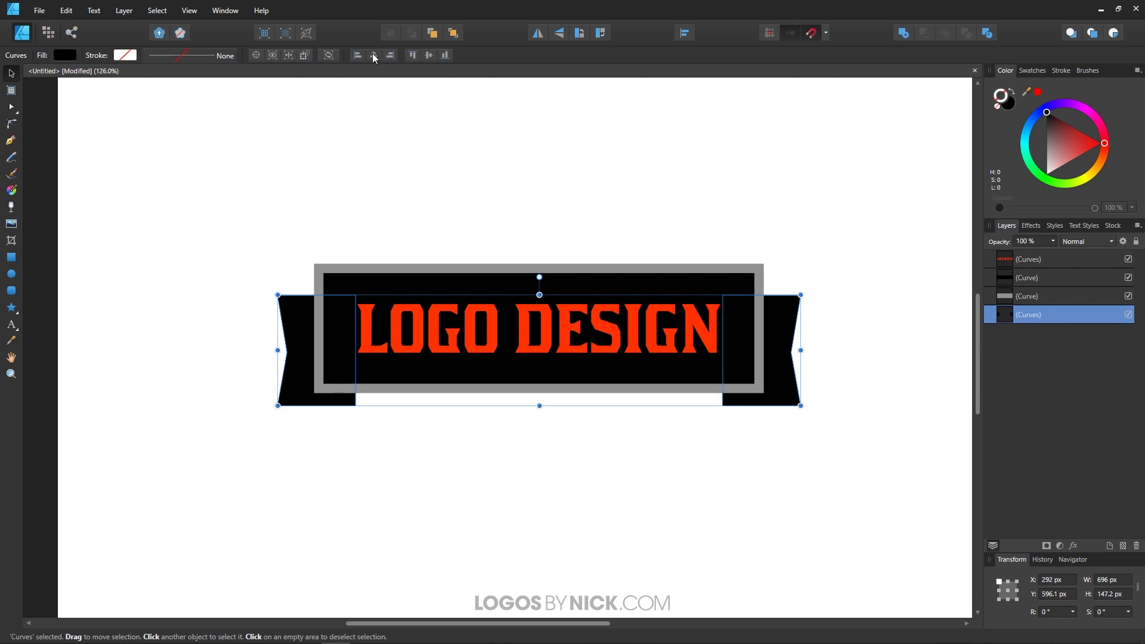
click(603, 495)
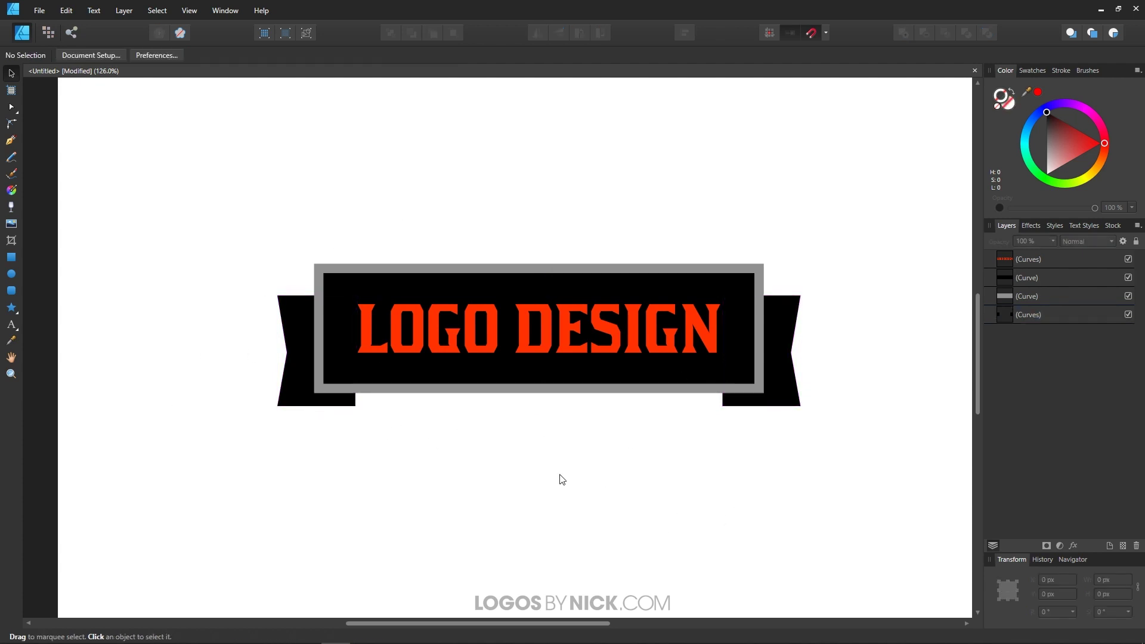
Draw a six-sided polygon about 247 px in size below the banner and fill it black.
scroll(557, 475, down, 3)
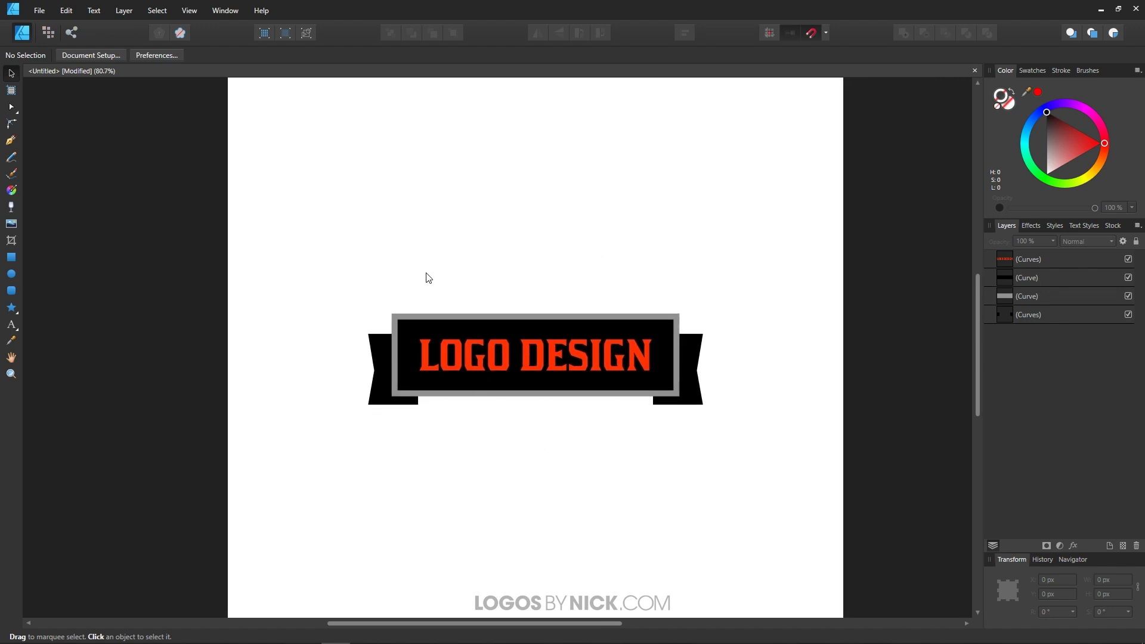
click(17, 310)
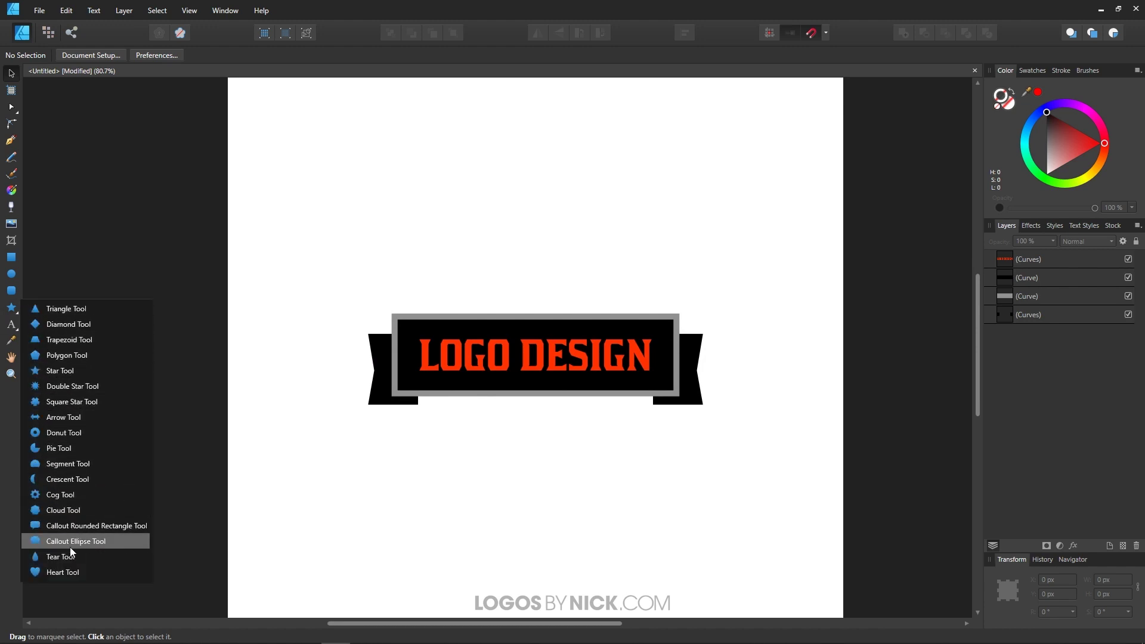
click(67, 356)
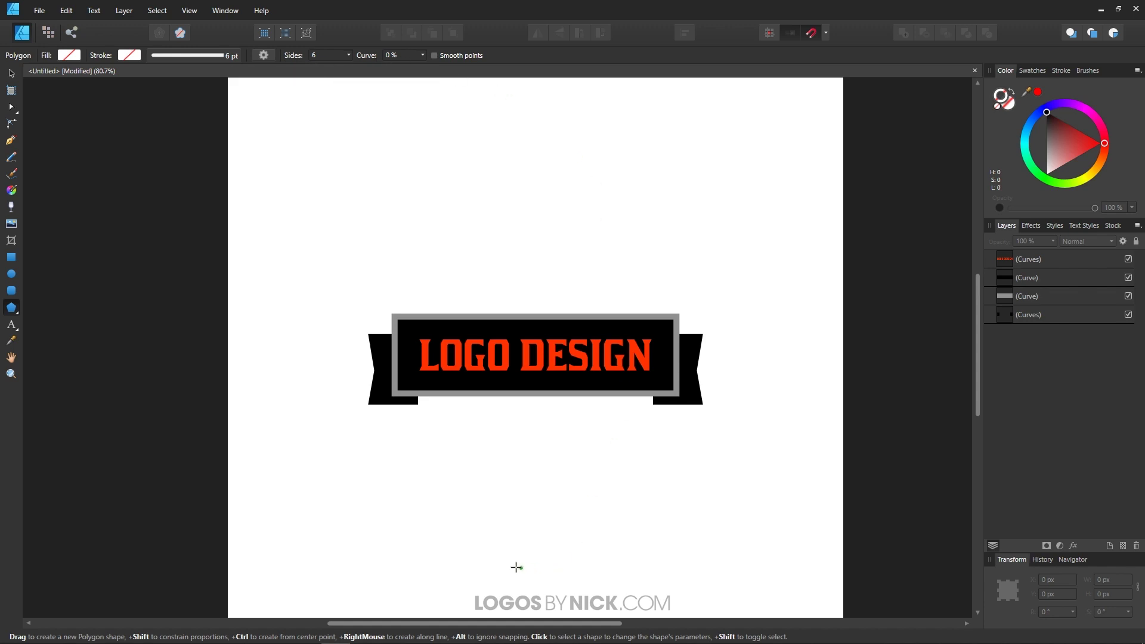
drag(486, 547, 605, 428)
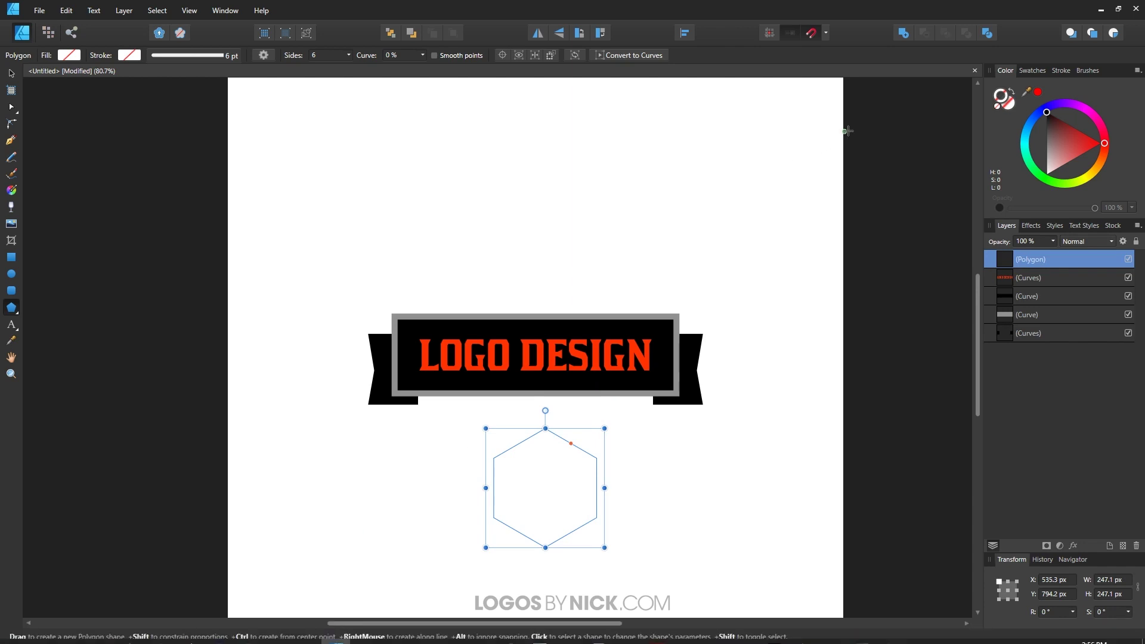
click(1009, 105)
drag(1061, 142, 1043, 94)
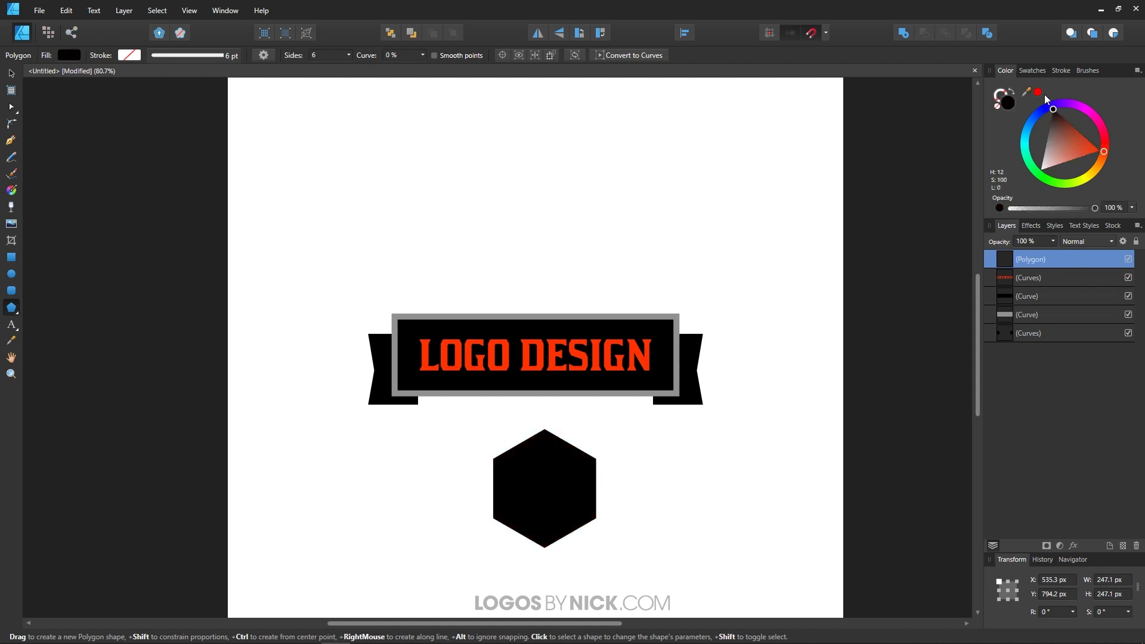
Move the hexagon over the banner, enlarge it to about 450 px and centre it horizontally on the page.
click(11, 73)
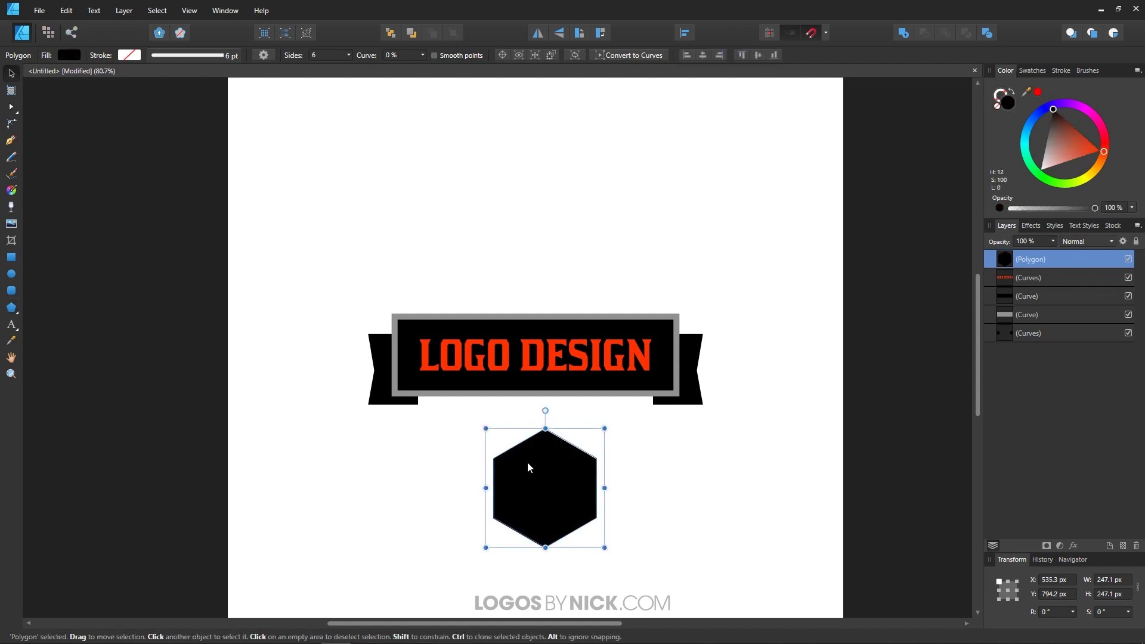
drag(545, 496, 528, 381)
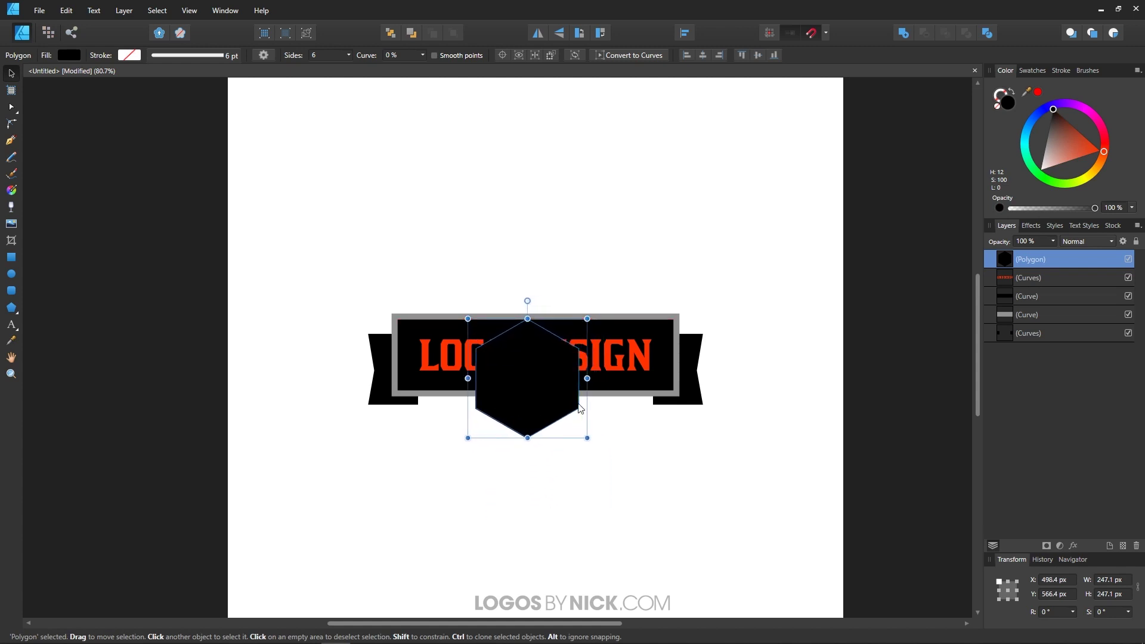
drag(527, 318, 562, 292)
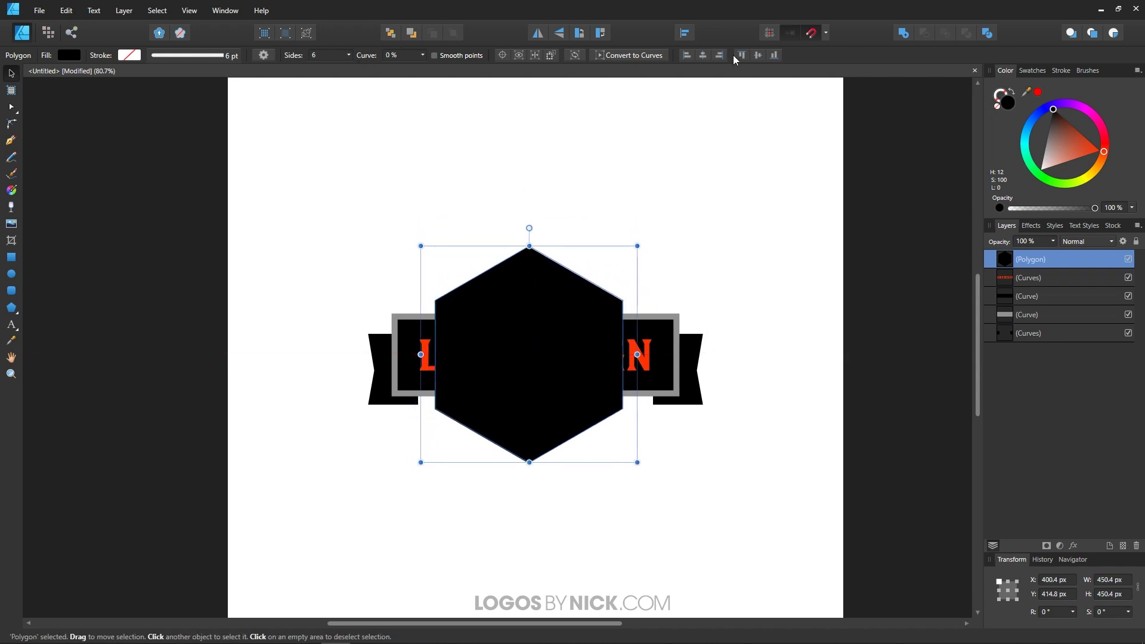
click(703, 55)
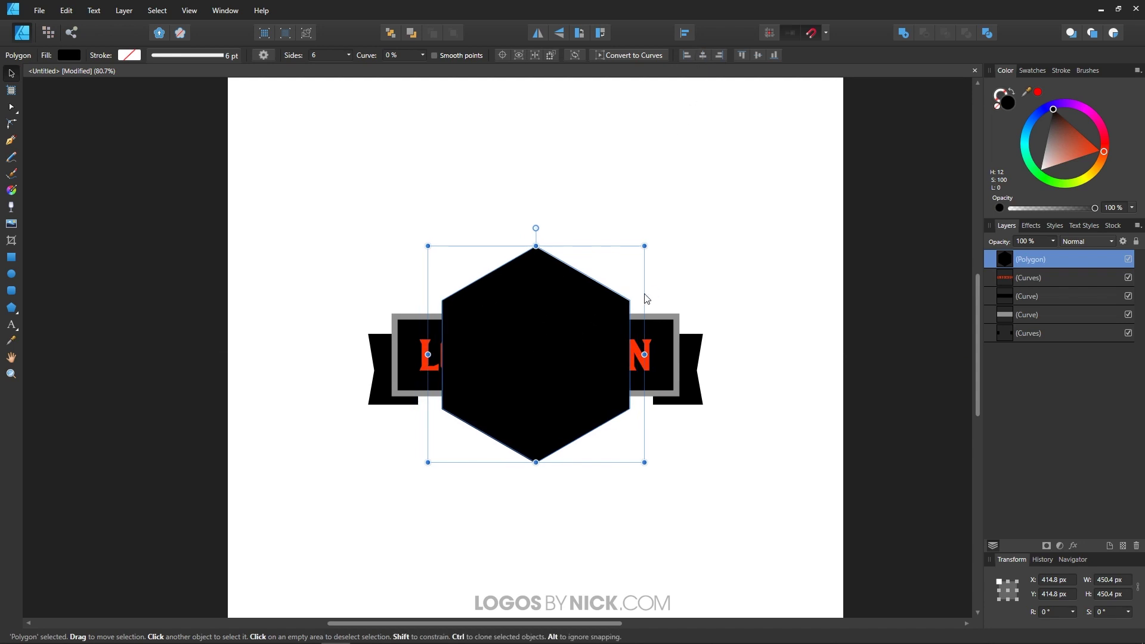
Send the black hexagon behind all other shapes and convert it to curves.
key(ctrl+shift+bracketleft)
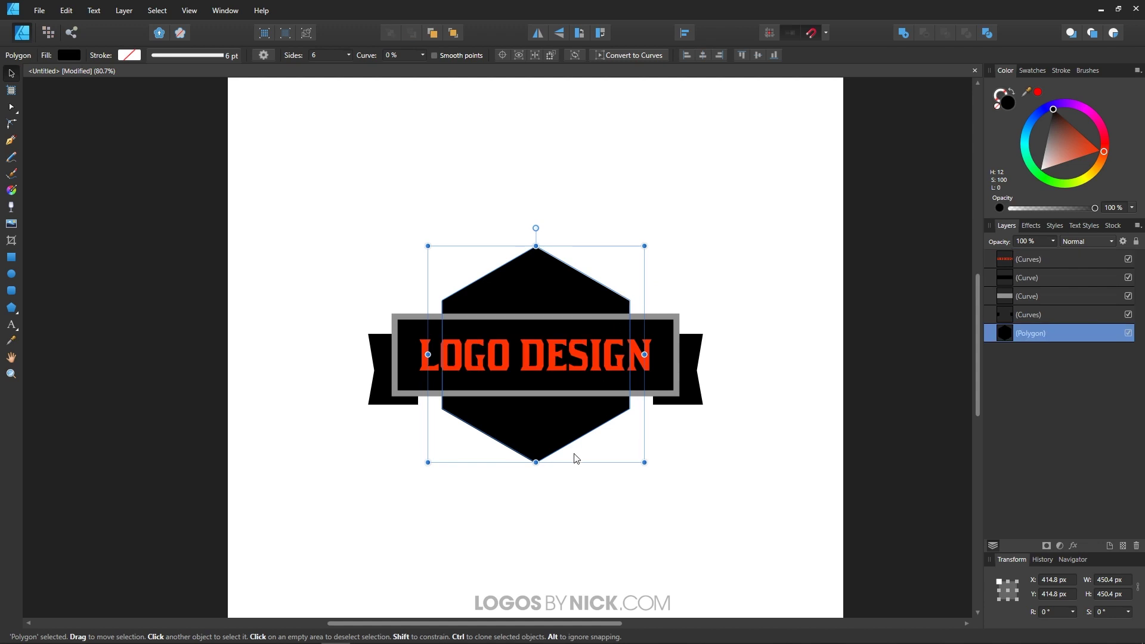
click(126, 12)
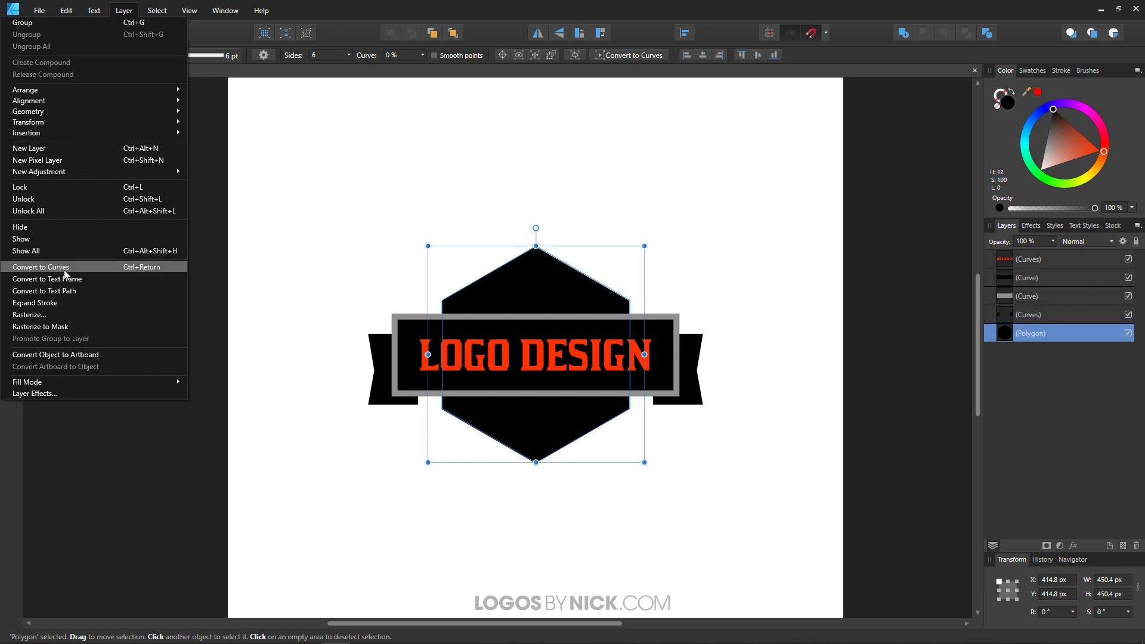
click(41, 267)
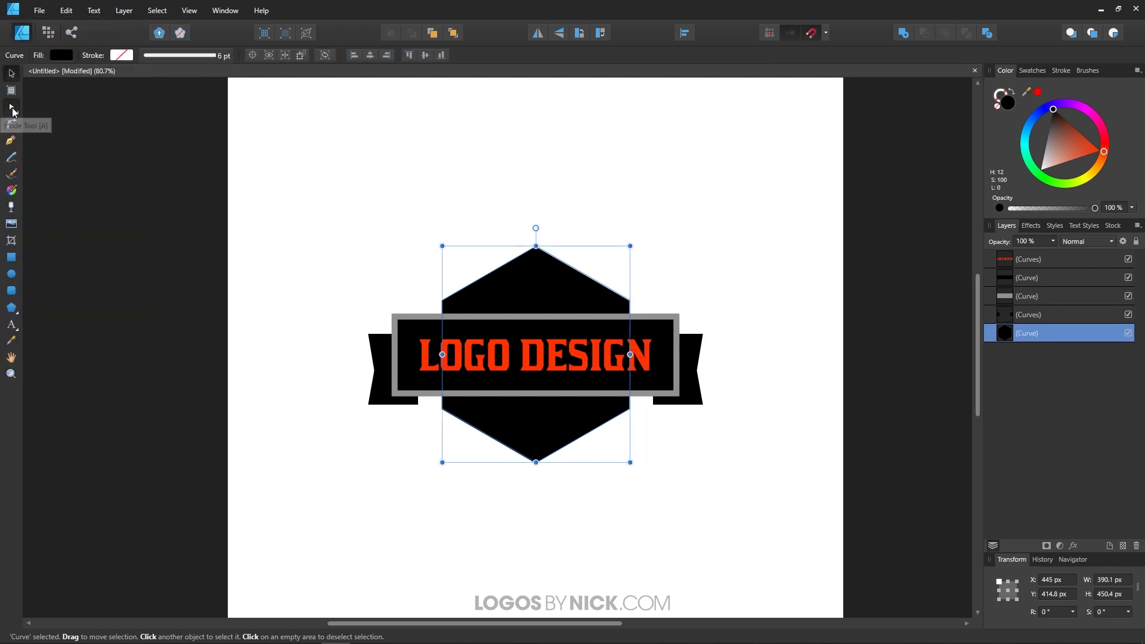
Delete the black hexagon's top node and raise its bottom node to about Y 806 px.
click(10, 108)
drag(506, 196, 561, 268)
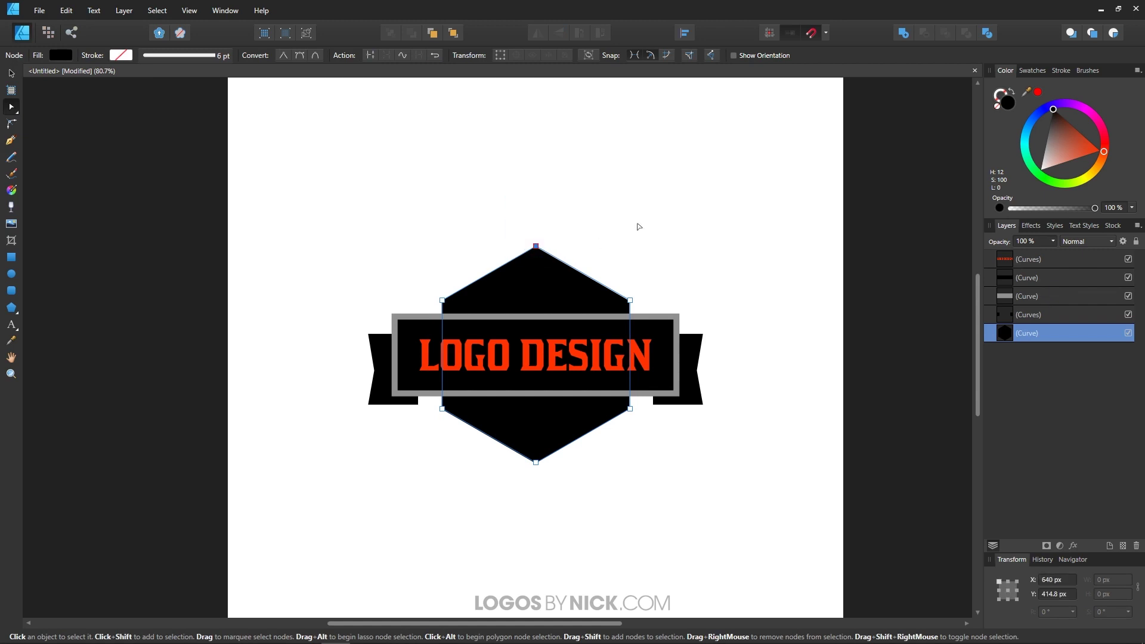
key(Delete)
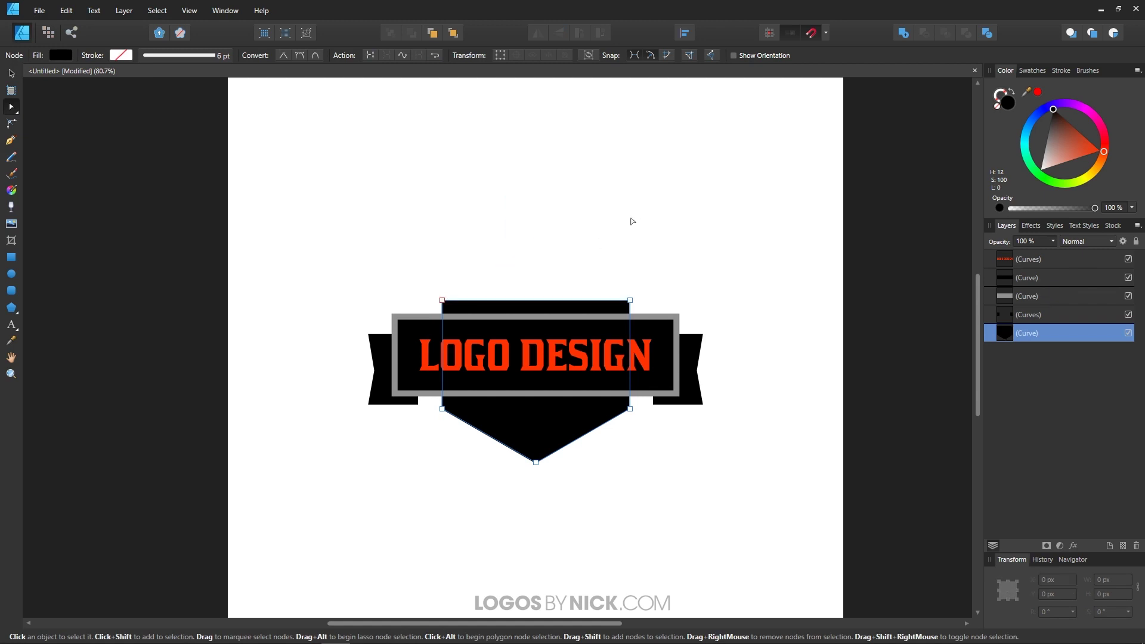
drag(570, 511, 542, 436)
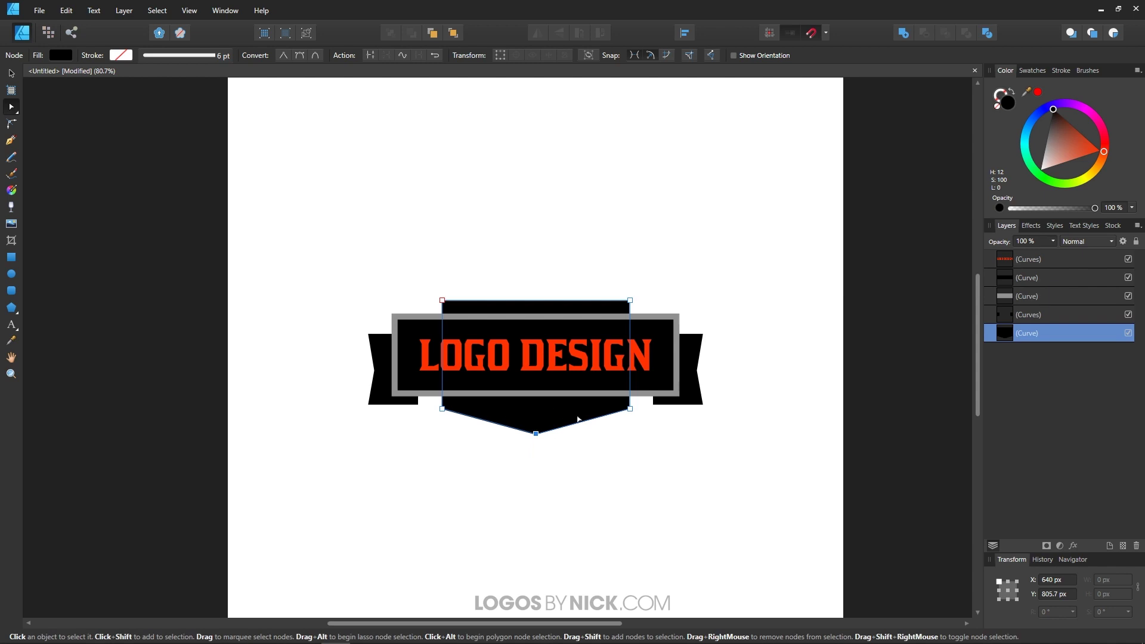
click(11, 72)
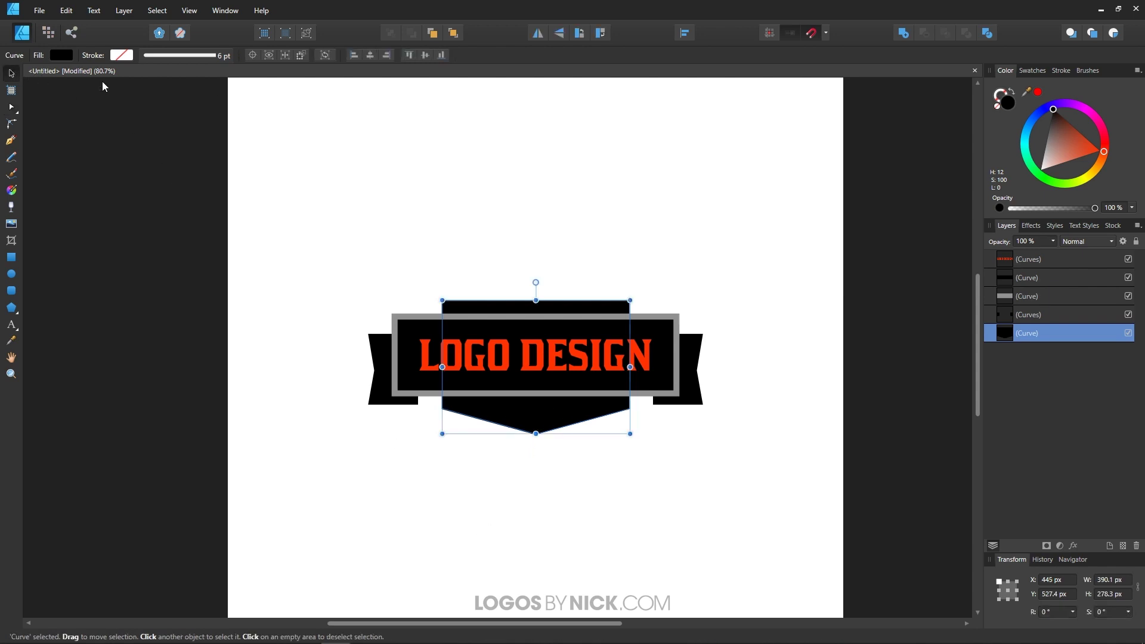
drag(557, 412, 560, 417)
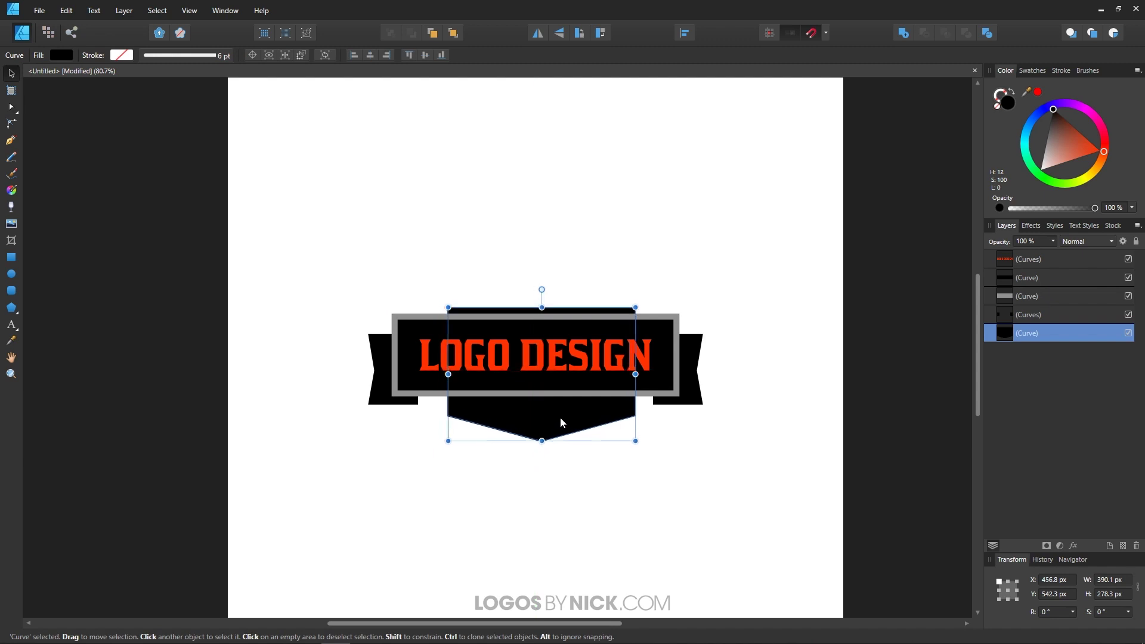
key(ctrl+z)
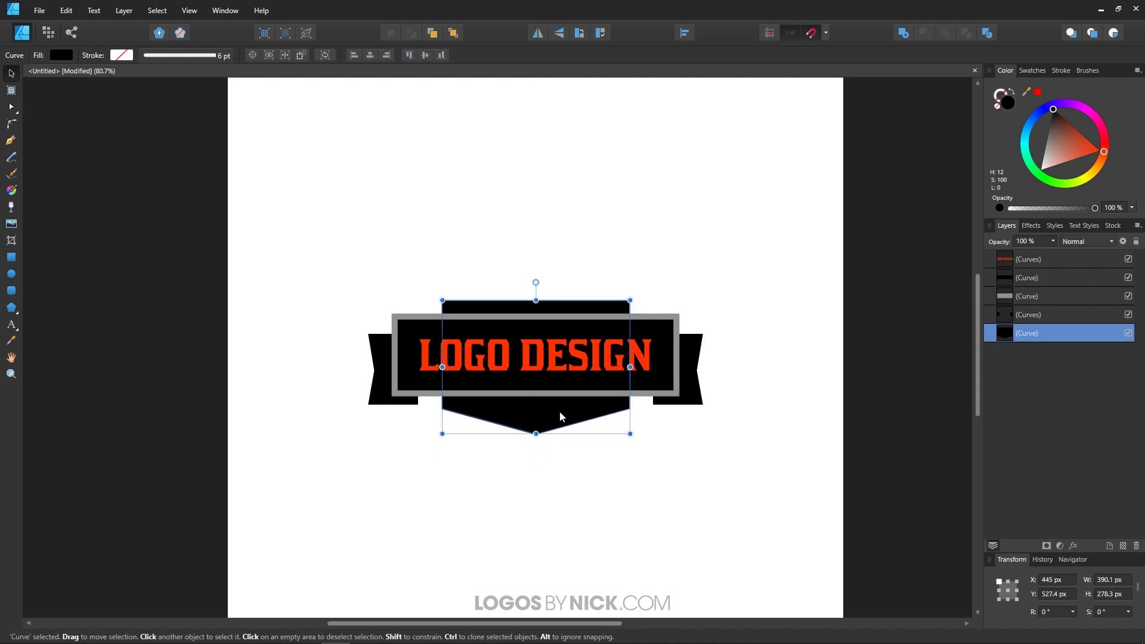
drag(560, 413, 732, 467)
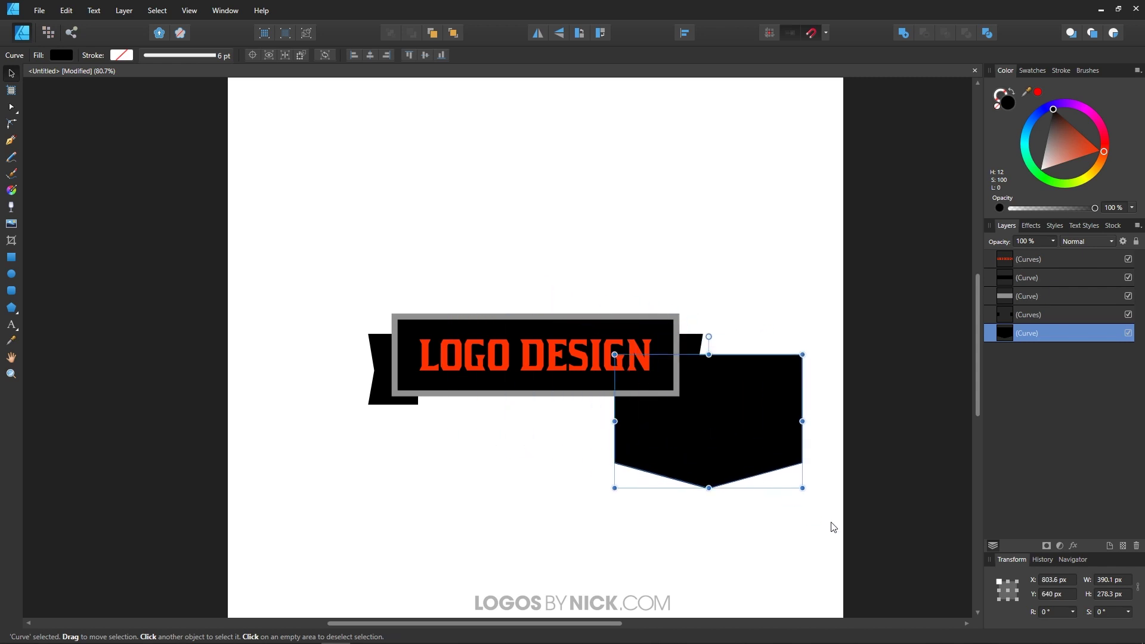
key(ctrl+z)
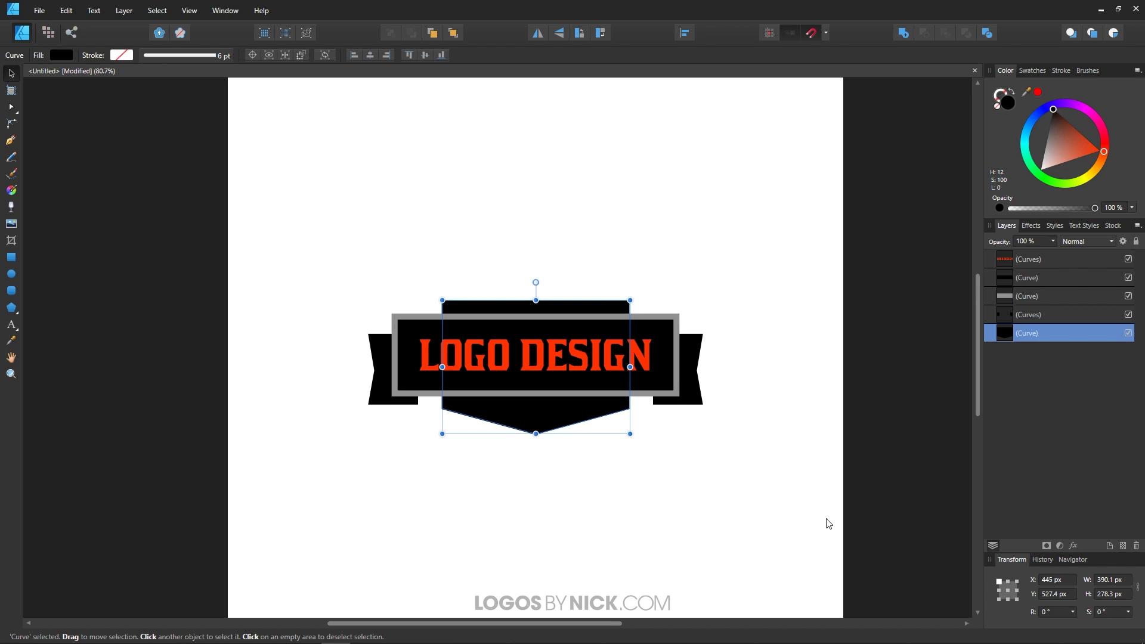
Place a vertically flipped copy of the pointed black shape over the original so it peaks above the banner, and merge both with Add.
mouse_move(534, 418)
mouse_down()
mouse_move(575, 395)
mouse_move(600, 320)
mouse_move(531, 260)
mouse_move(531, 269)
mouse_up()
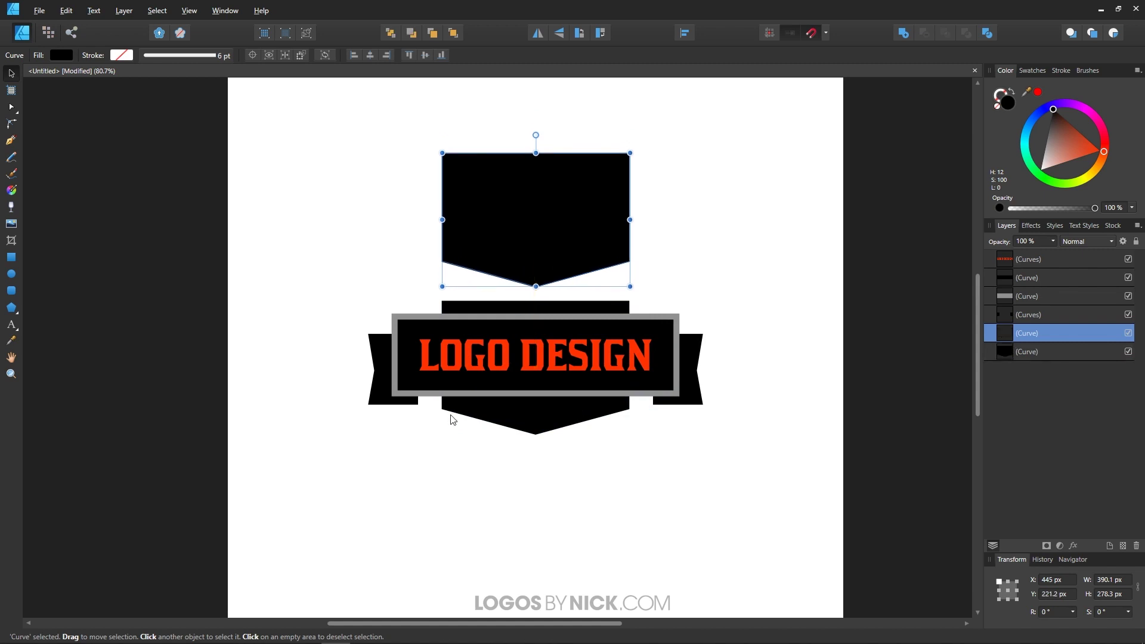
click(561, 35)
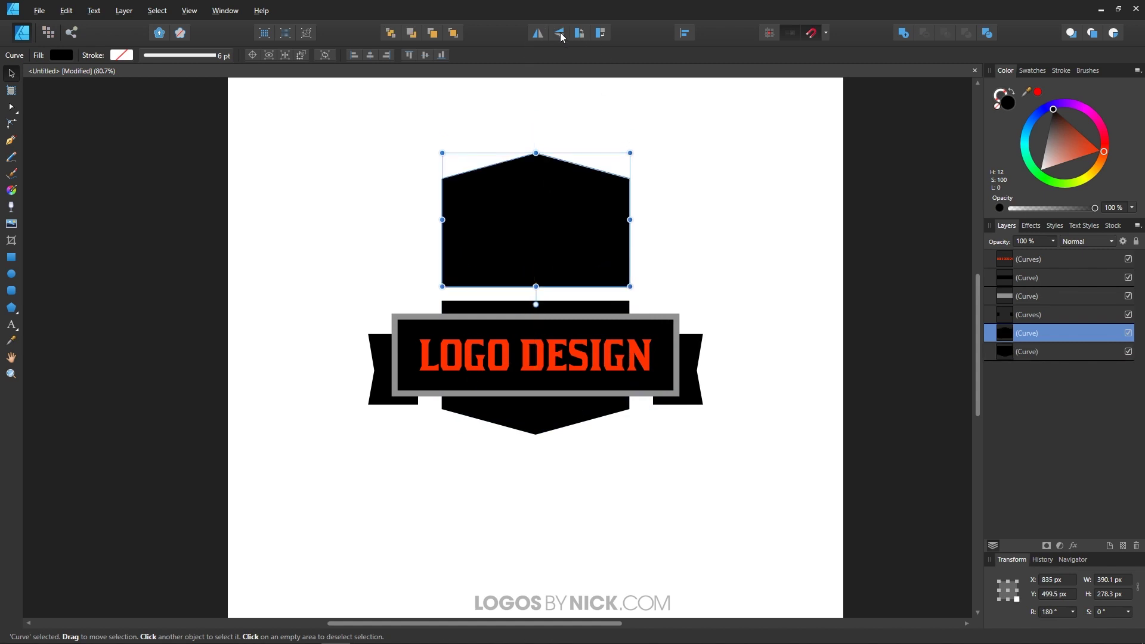
drag(493, 174, 500, 273)
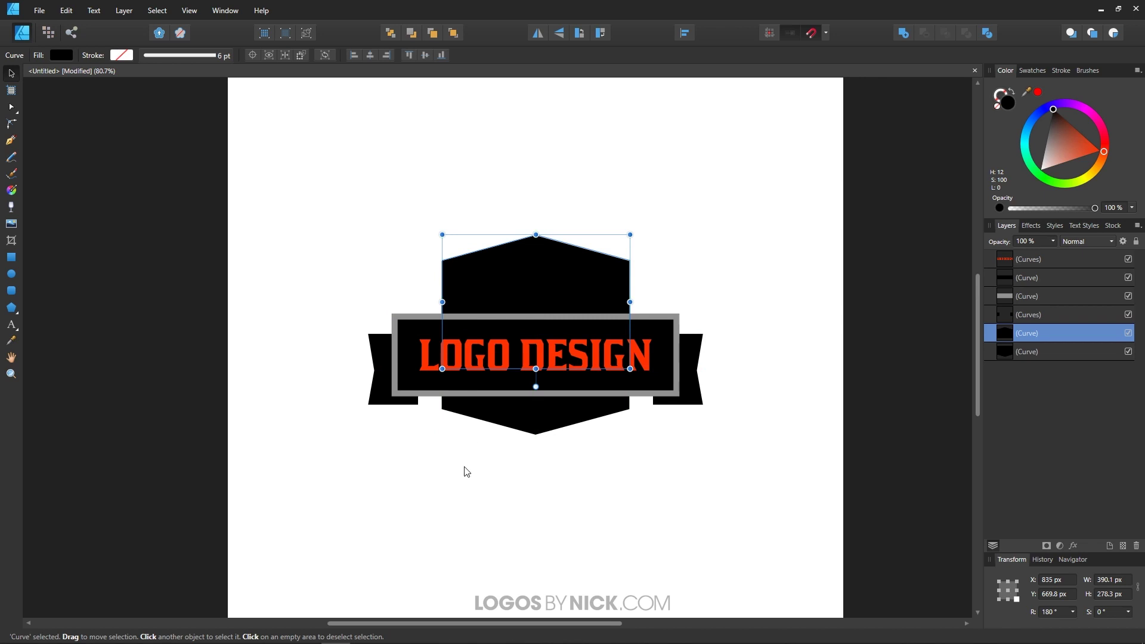
shift+click(560, 424)
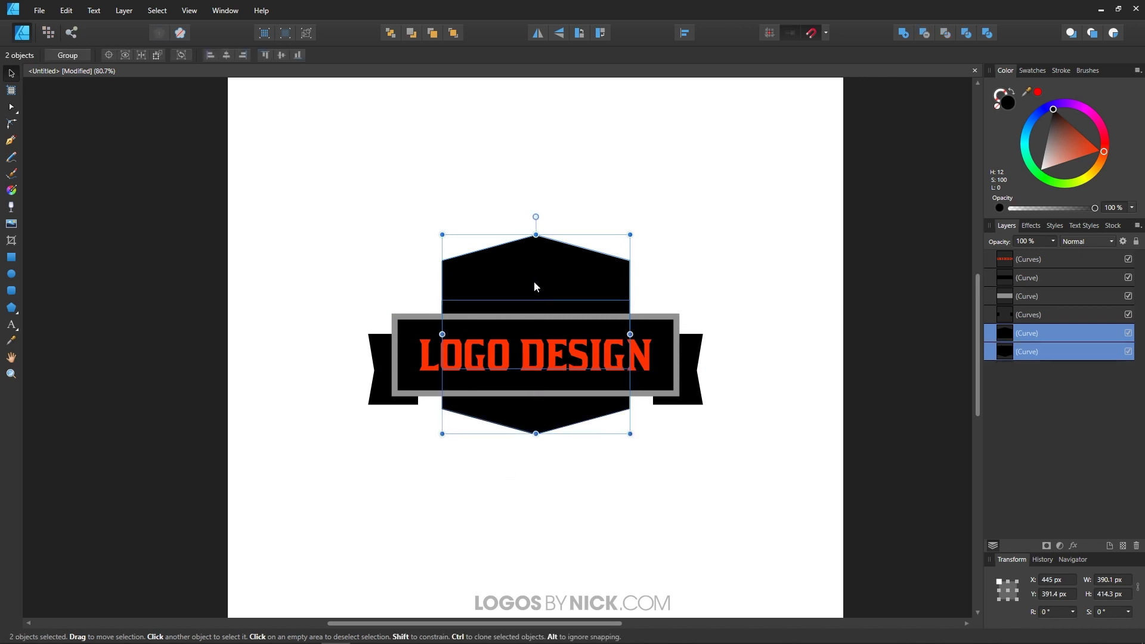
click(904, 34)
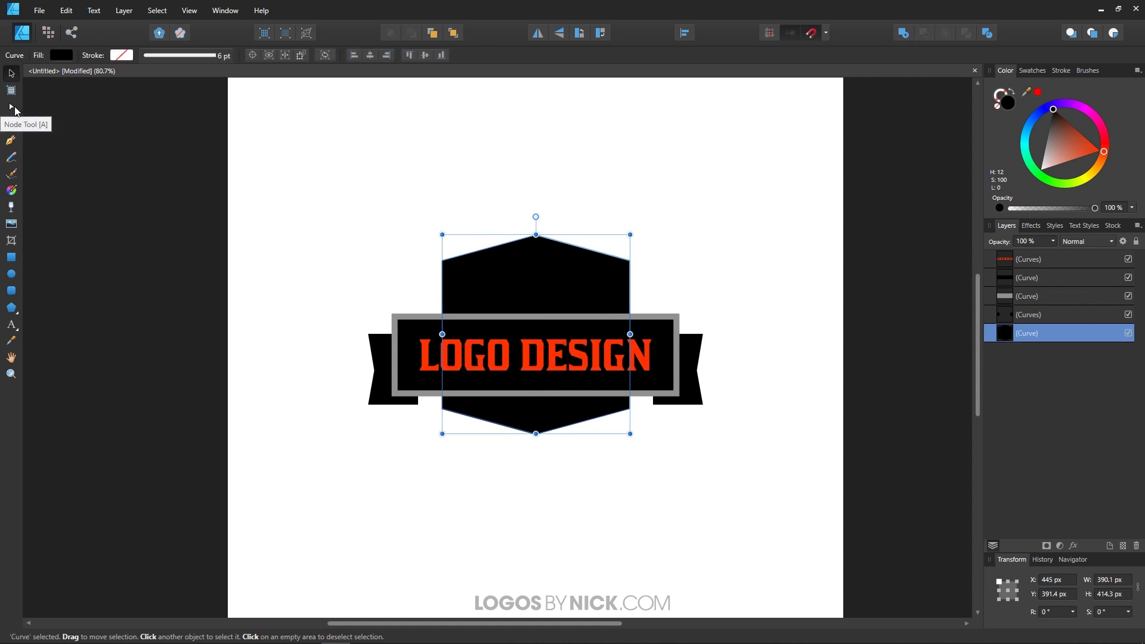
Raise the merged badge shape's three upper nodes until the peak is at about Y 365 px.
click(11, 107)
drag(392, 197, 632, 250)
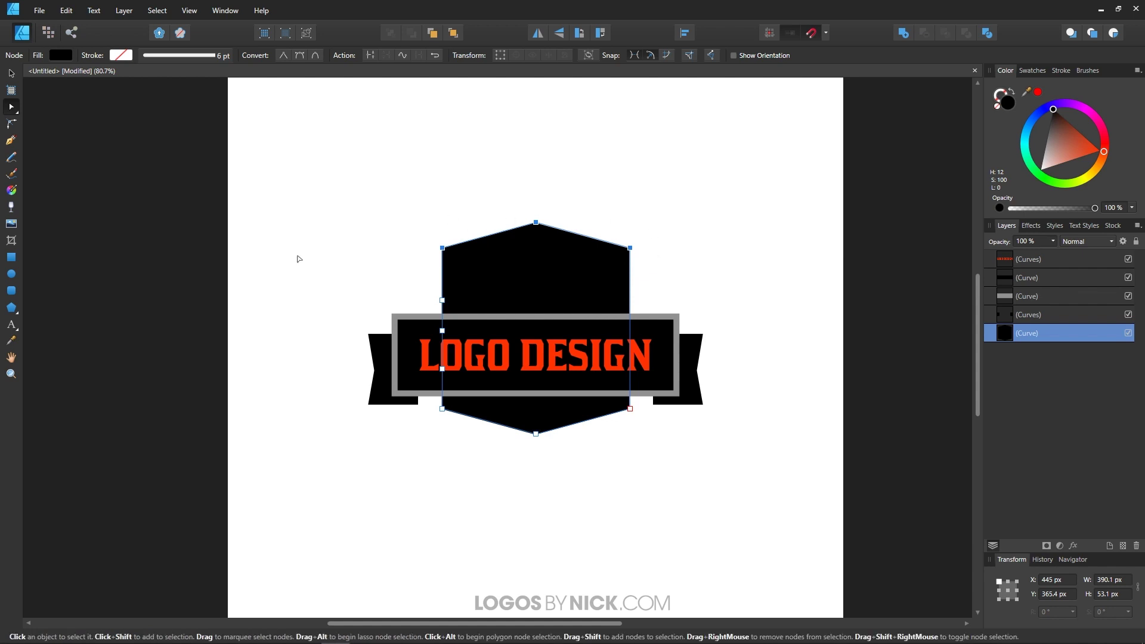
click(10, 72)
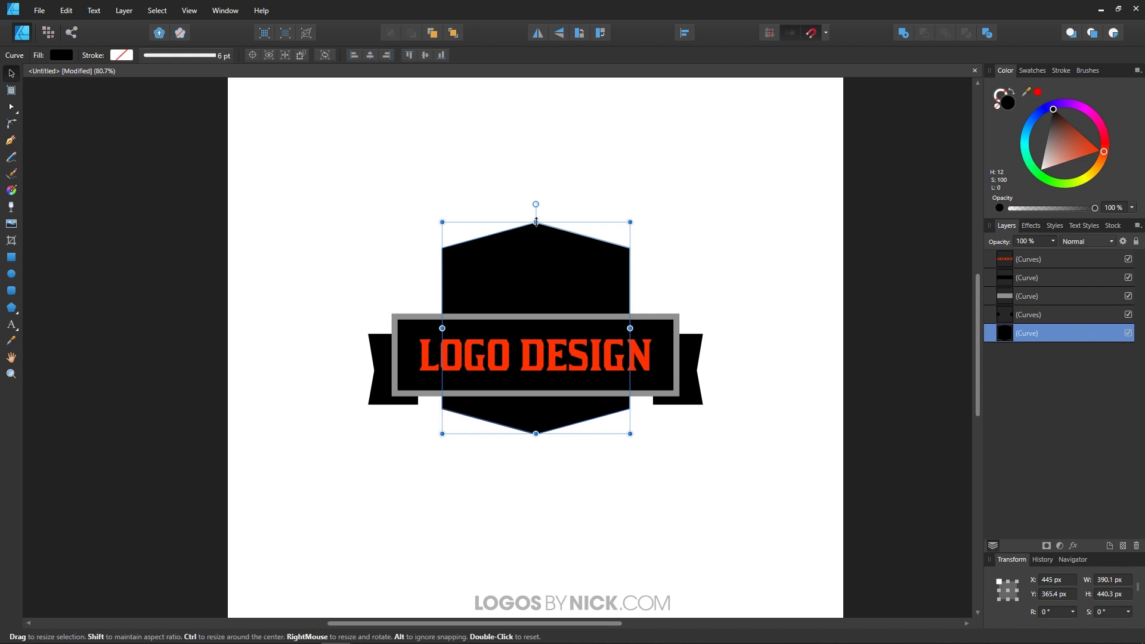
Shrink the badge shape to about 363 px wide and raise its three upper nodes to make it about 439 px tall.
mouse_move(541, 222)
mouse_down()
mouse_move(552, 253)
mouse_move(548, 236)
mouse_up()
click(11, 108)
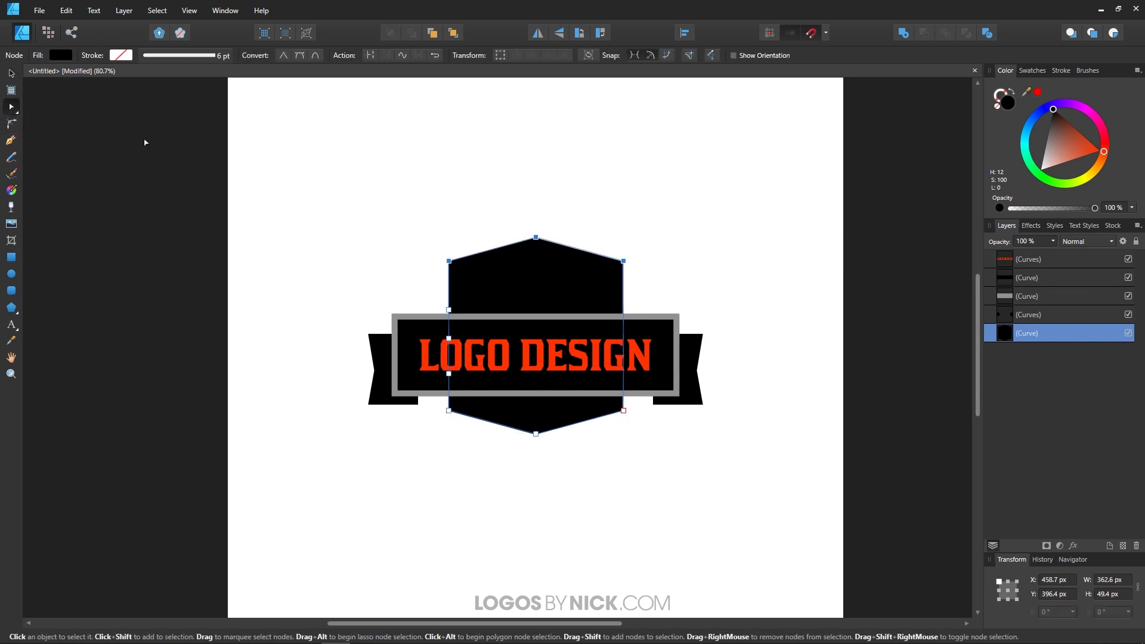
drag(362, 143, 698, 297)
drag(625, 263, 621, 250)
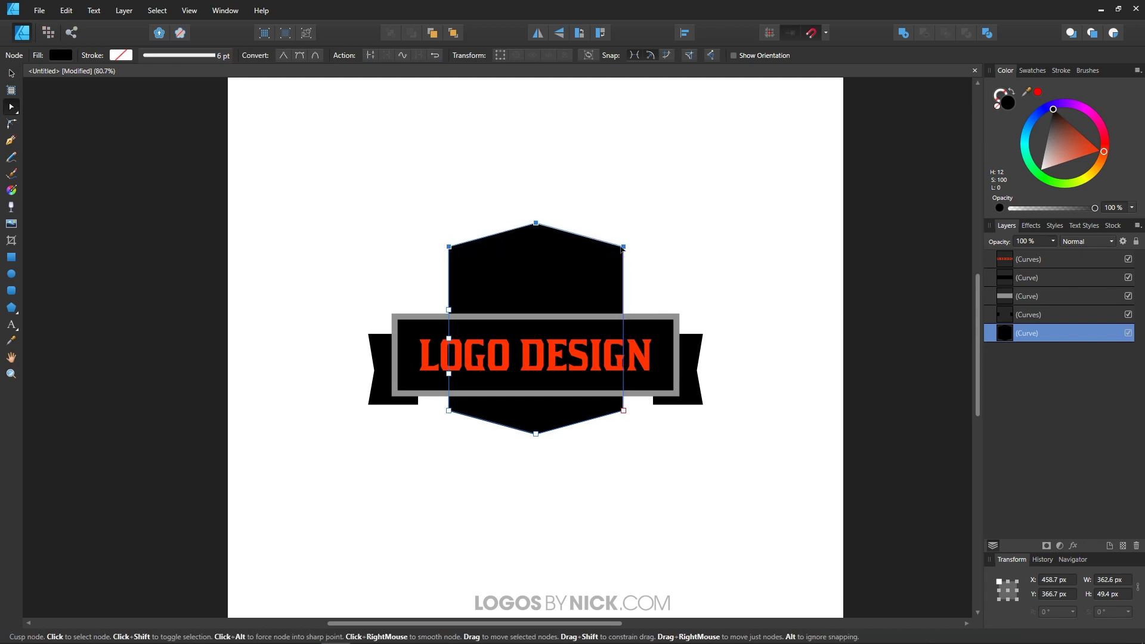
click(12, 76)
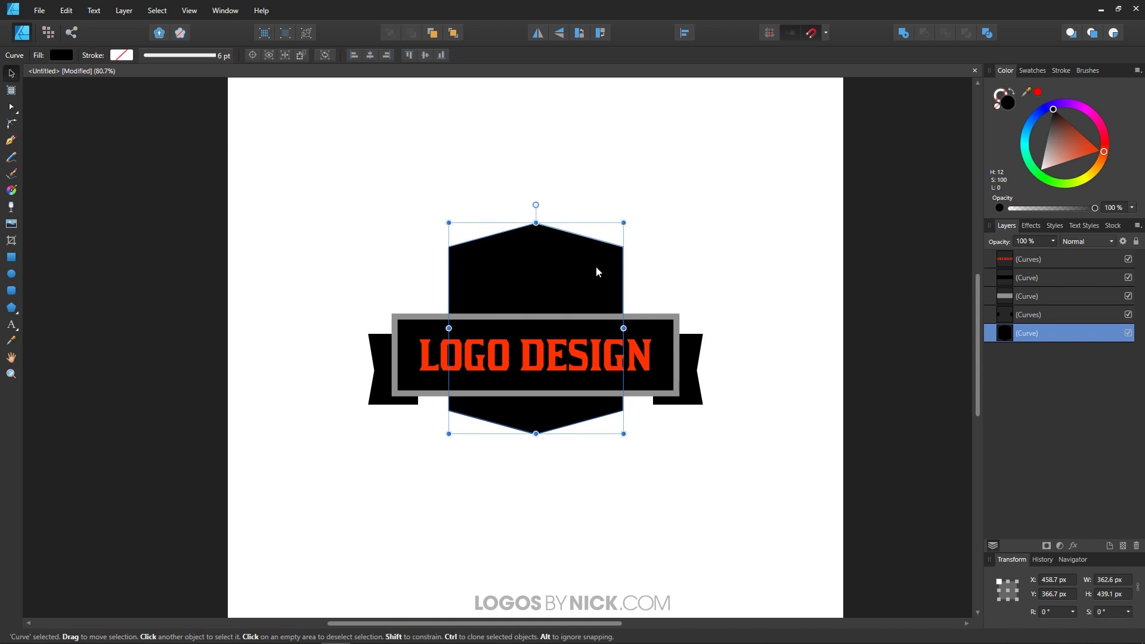
Duplicate the black badge shape and give the rear copy no fill and a grey stroke.
key(ctrl+j)
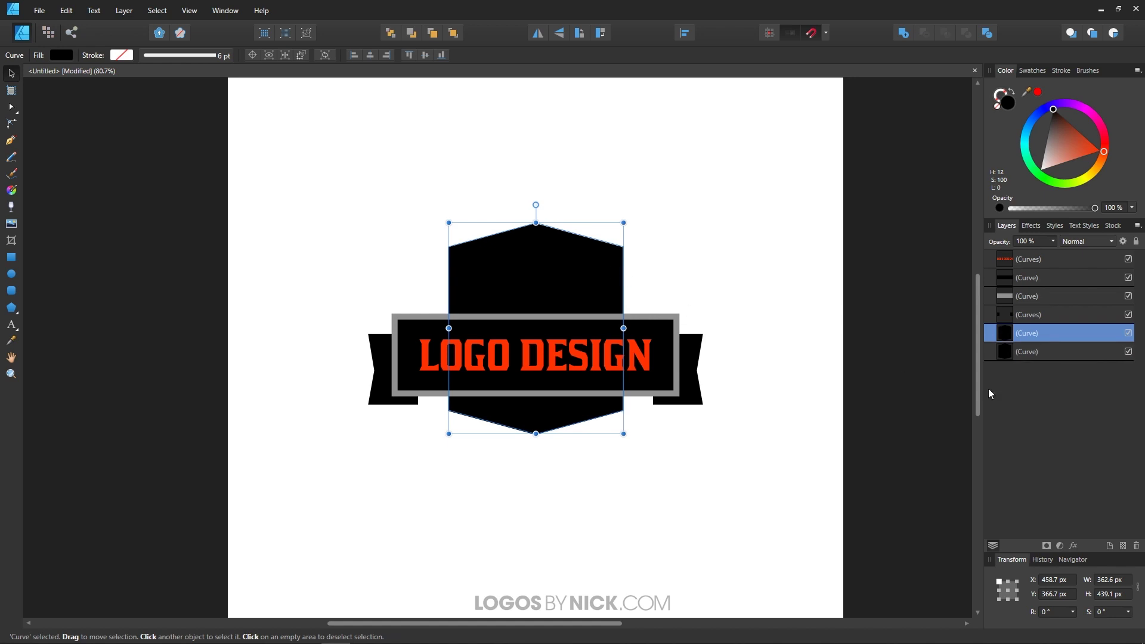
drag(1031, 338, 1055, 356)
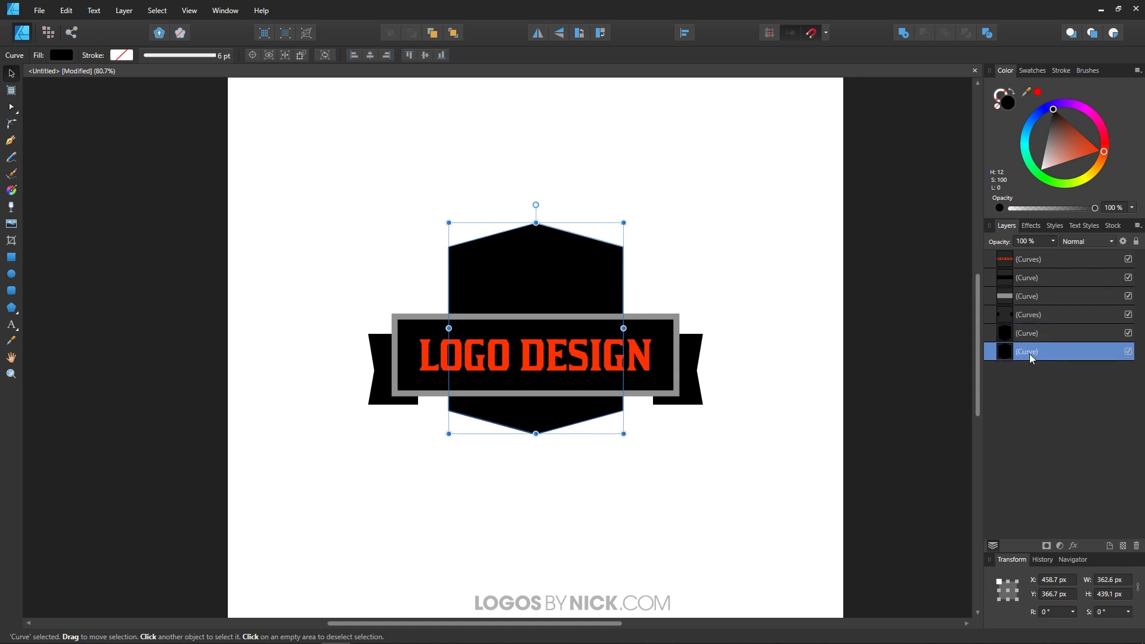
click(998, 107)
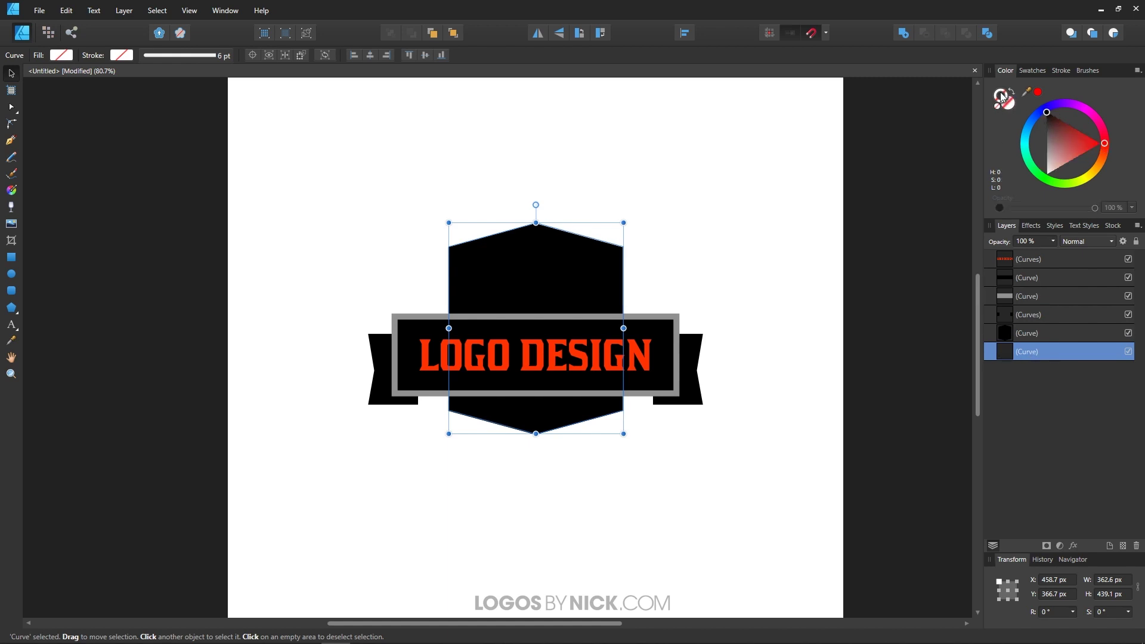
drag(1062, 140, 1045, 146)
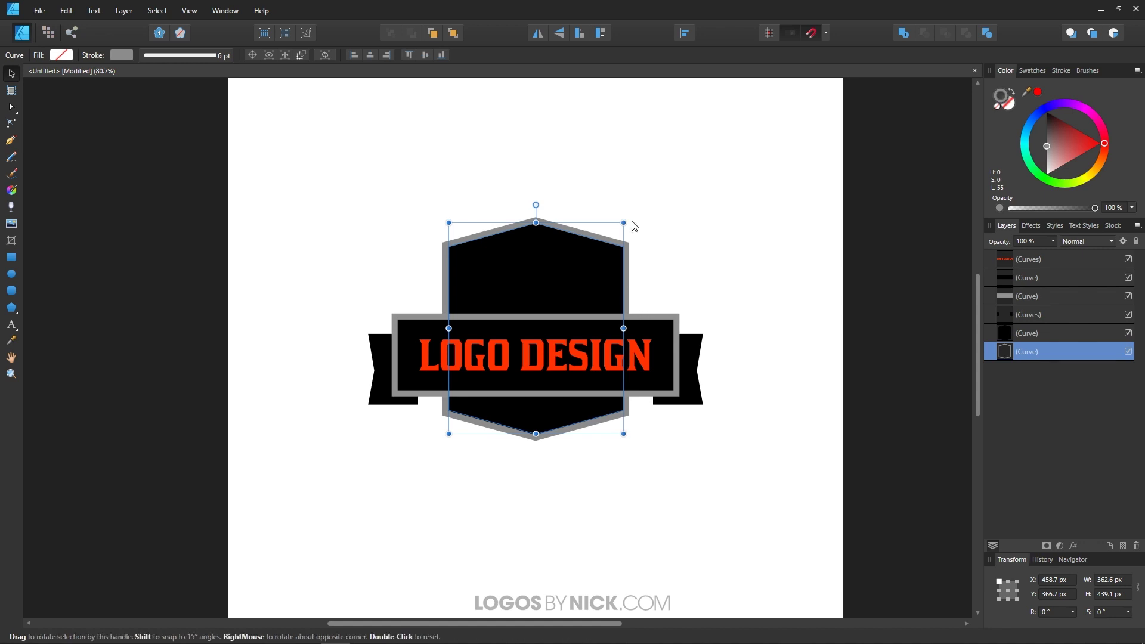
Expand the rear badge shape's grey stroke into a filled outline.
scroll(467, 291, up, 3)
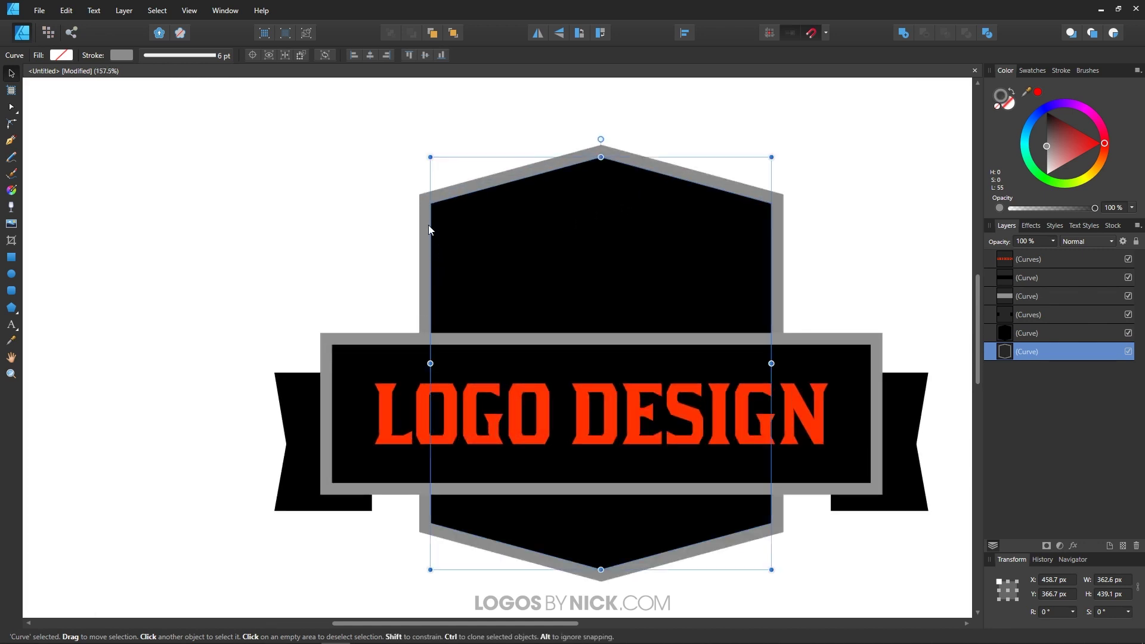
scroll(358, 339, down, 5)
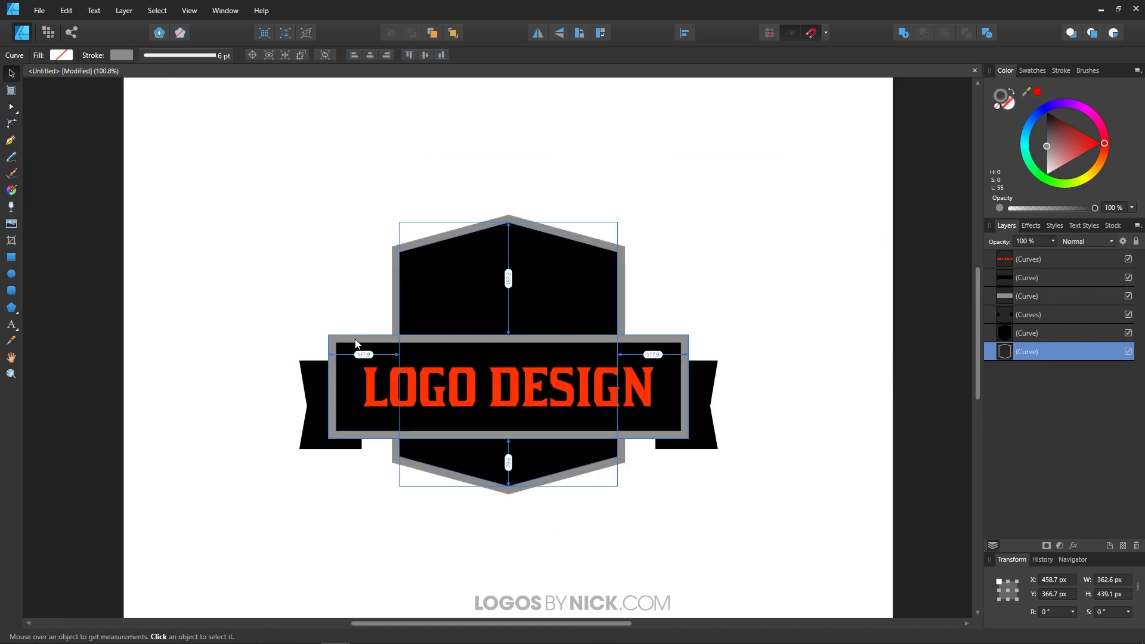
click(1061, 71)
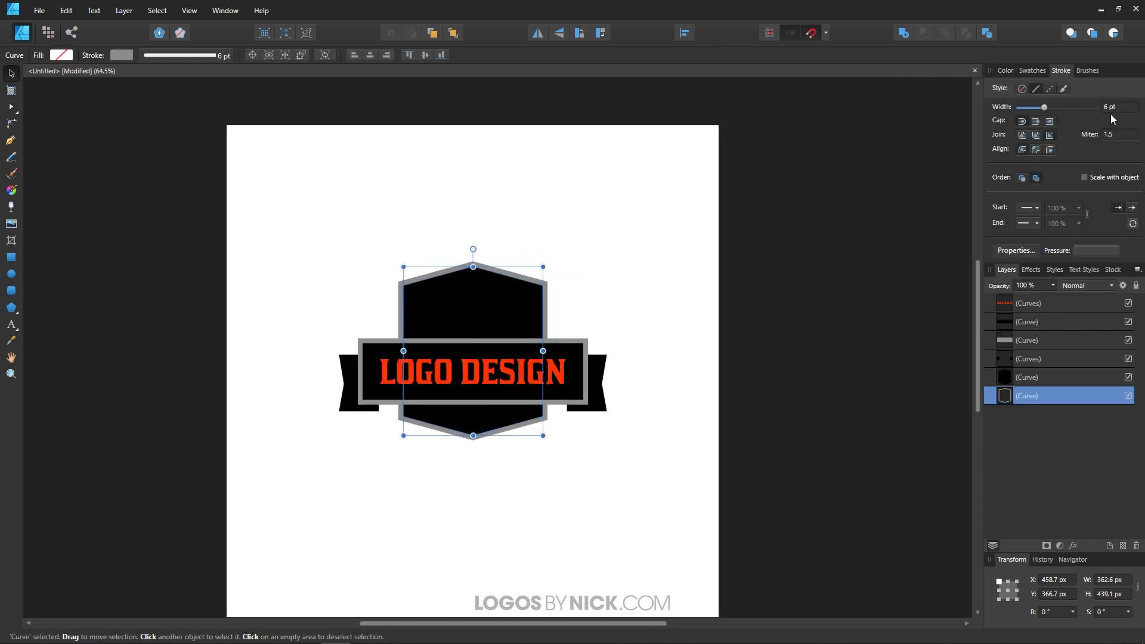
scroll(543, 439, left, 2)
scroll(543, 440, up, 1)
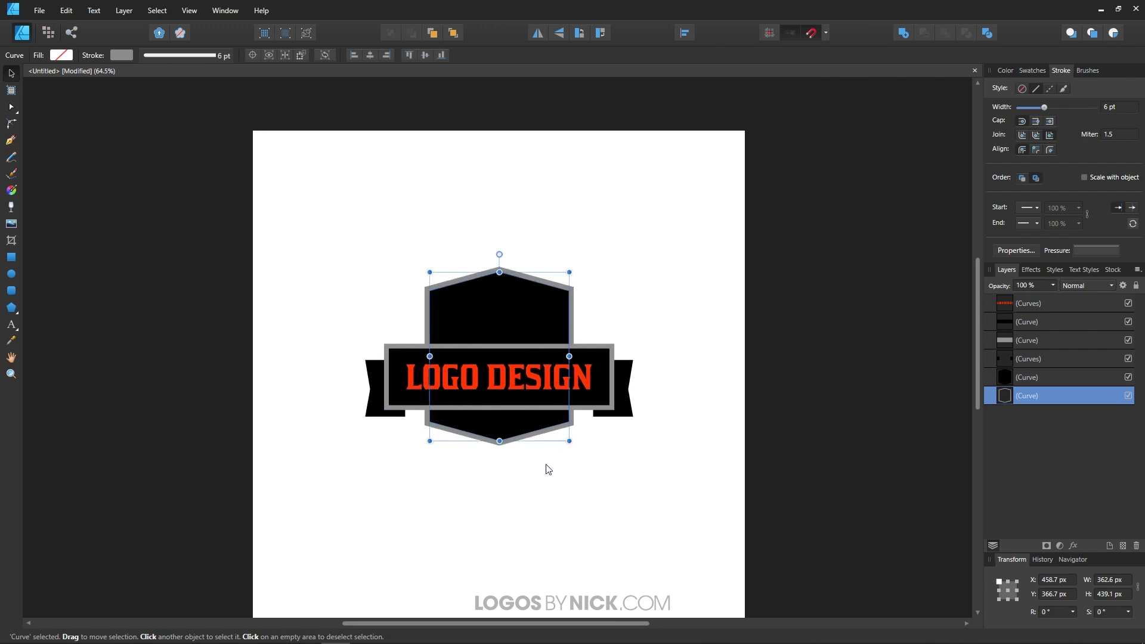
click(125, 12)
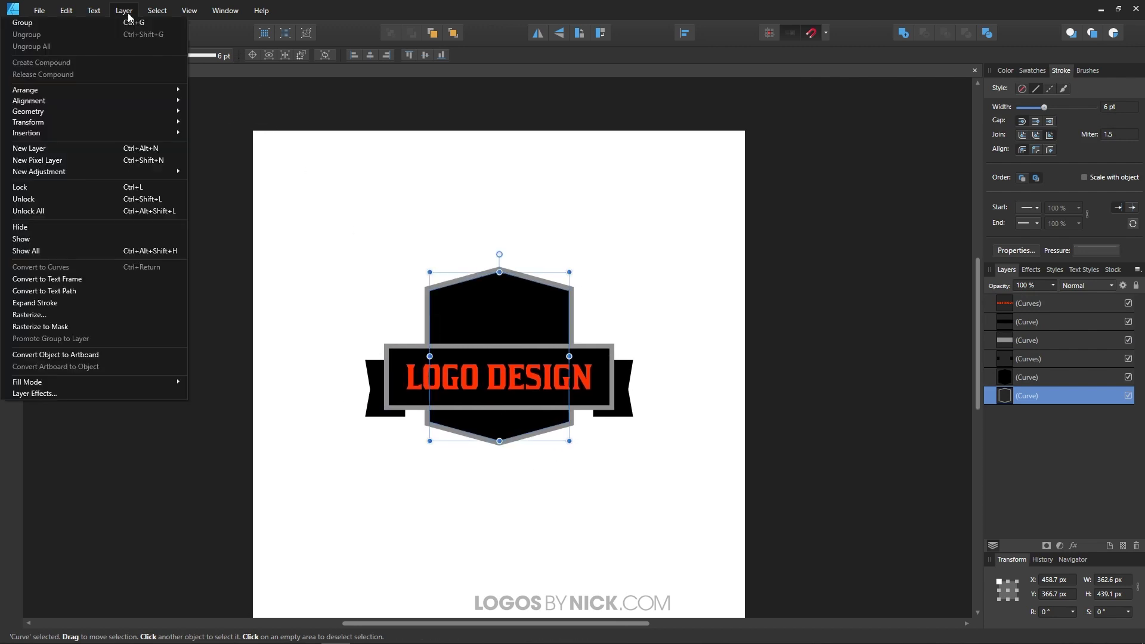
click(65, 302)
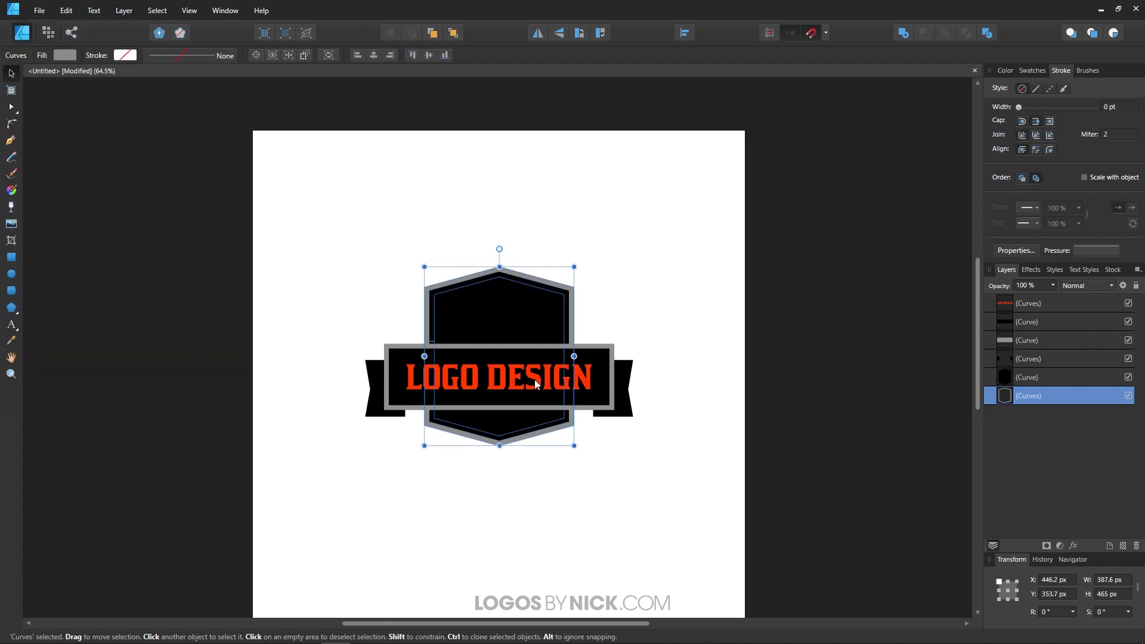
Delete all inner nodes of the expanded grey outline, including the stray pair on its side, to leave a solid backing shape.
scroll(526, 367, up, 2)
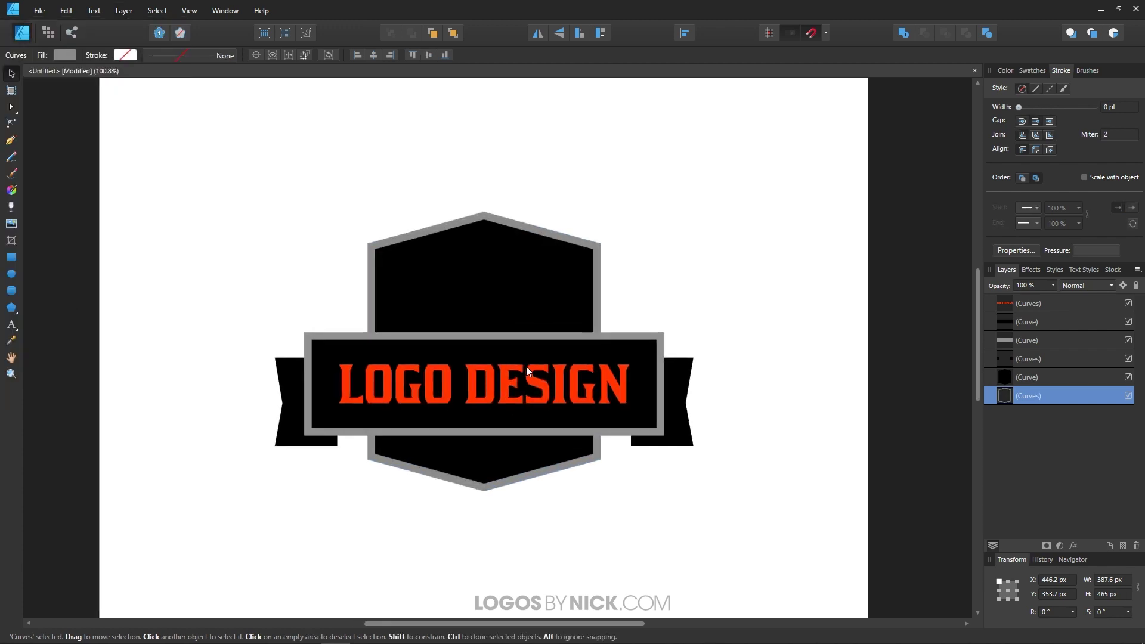
click(13, 110)
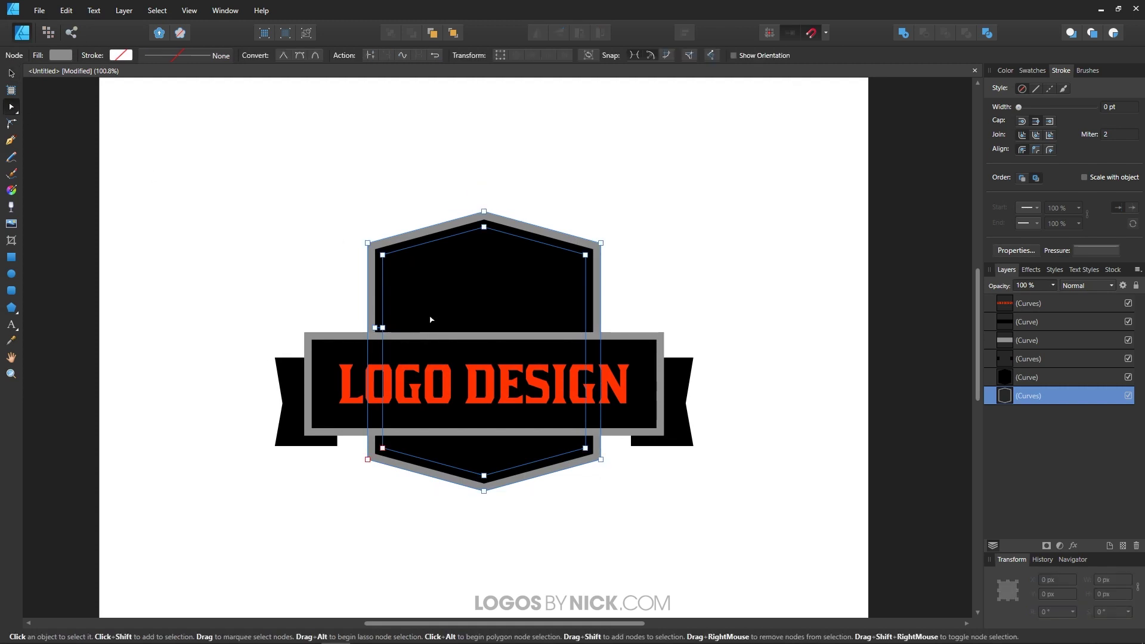
drag(431, 318, 373, 336)
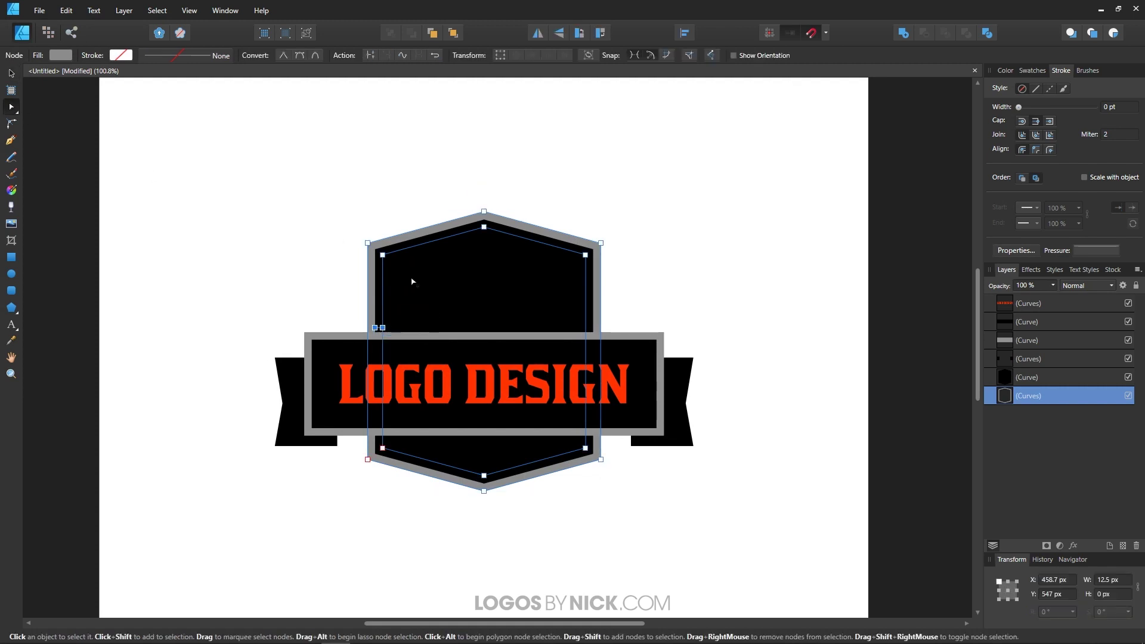
drag(414, 280, 379, 248)
drag(509, 270, 475, 224)
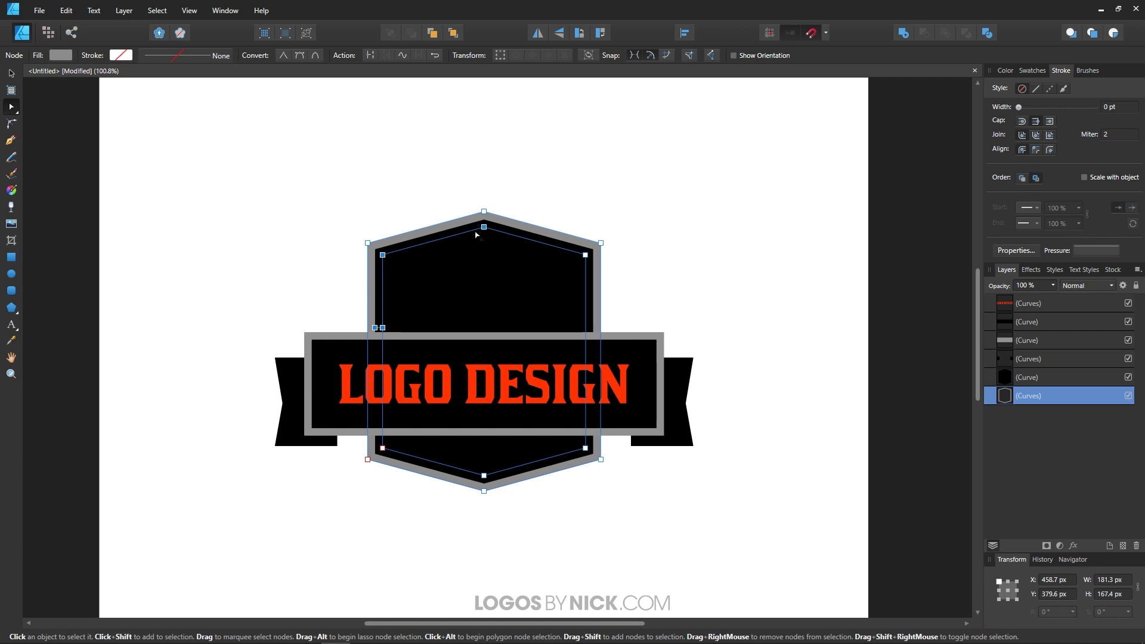
drag(546, 289, 596, 245)
drag(552, 422, 598, 466)
drag(475, 446, 501, 486)
drag(433, 437, 378, 466)
key(Delete)
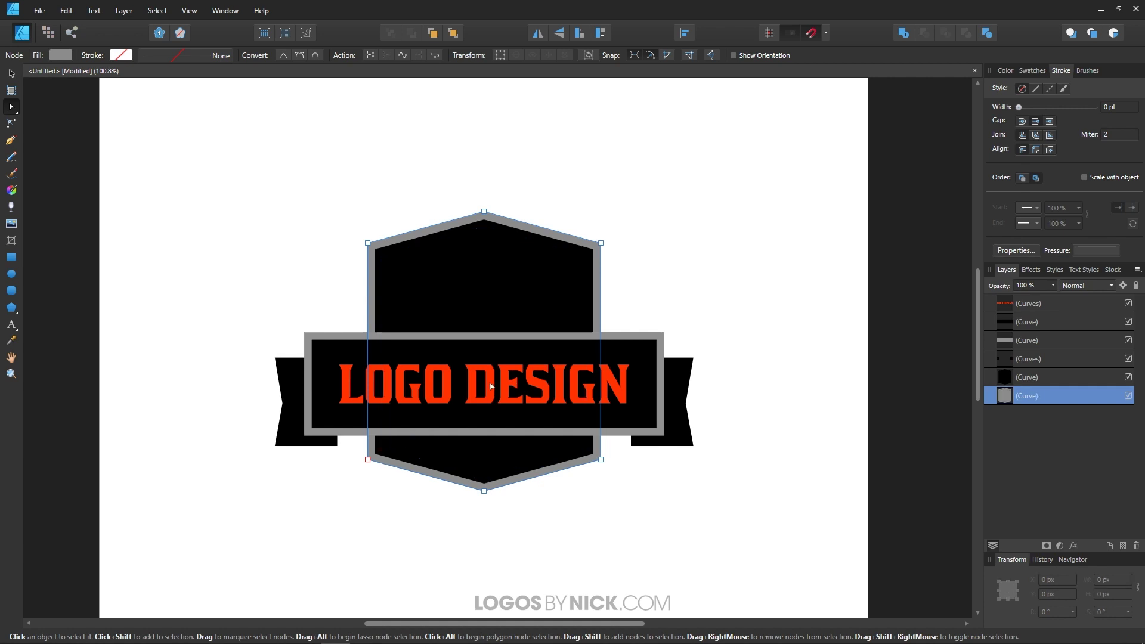
Duplicate the grey backing shape and give the rear copy a black stroke and no fill.
click(11, 73)
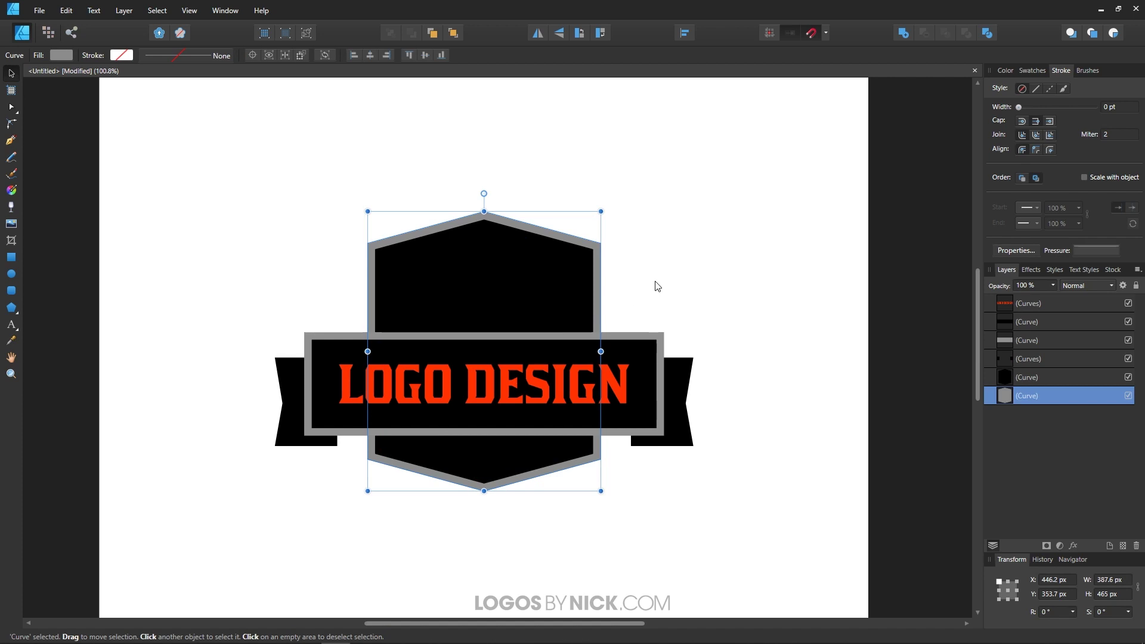
key(ctrl+j)
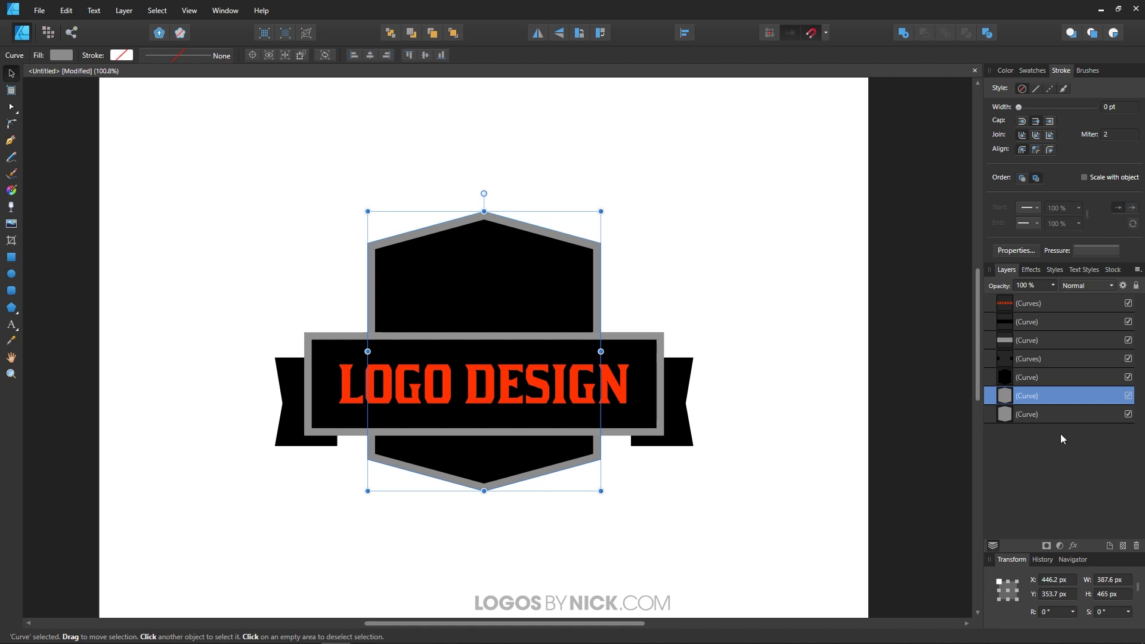
click(1047, 418)
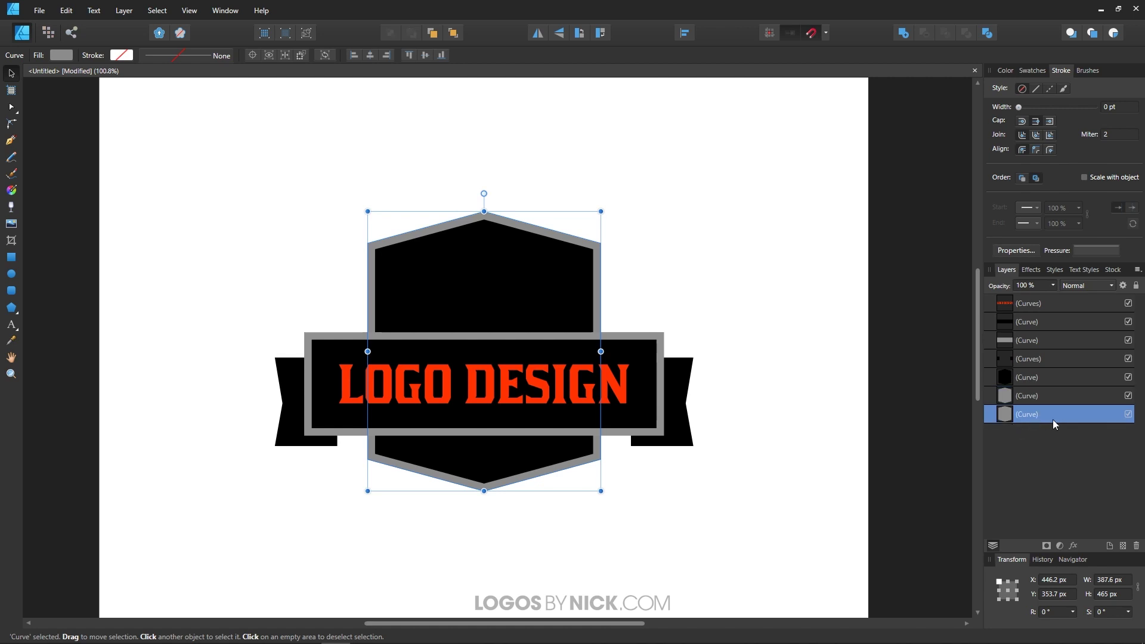
click(1005, 70)
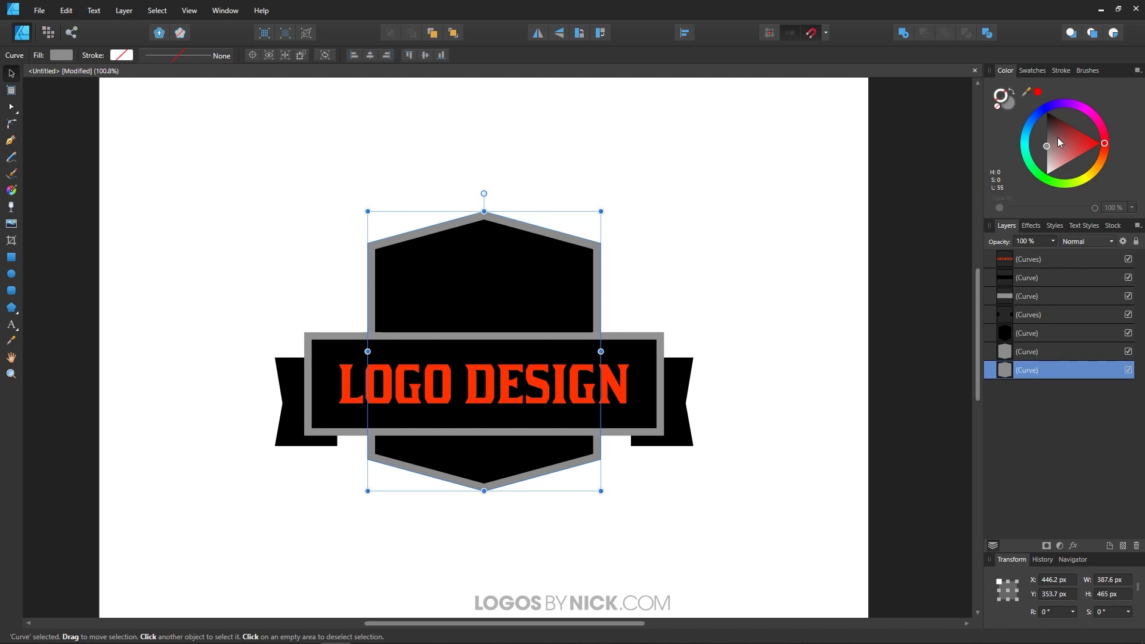
drag(1057, 137, 1043, 96)
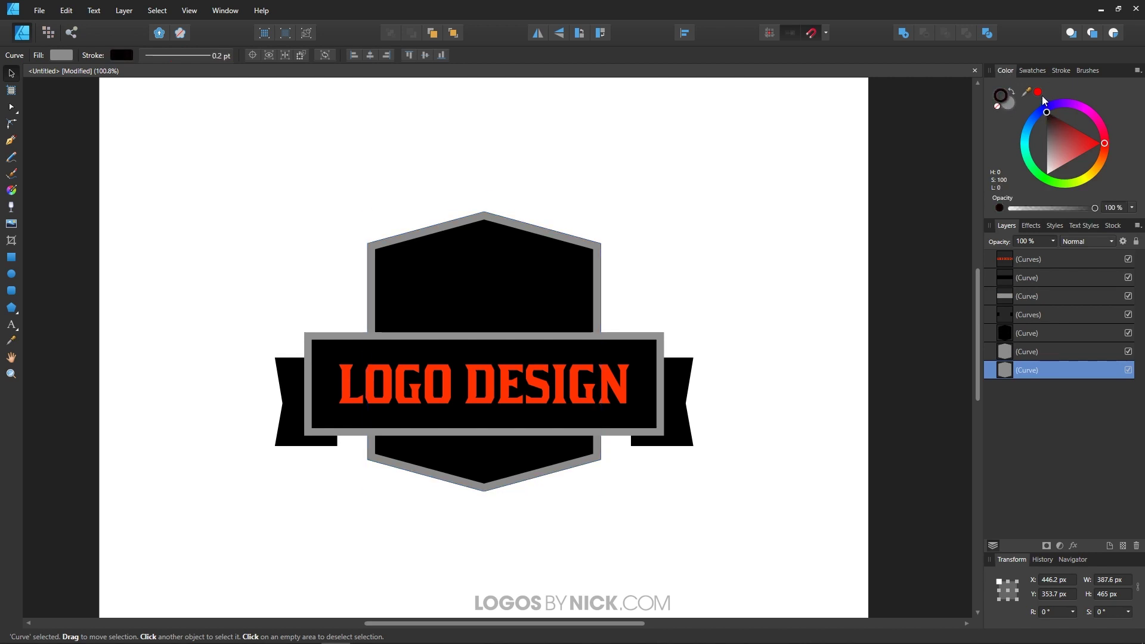
click(1011, 103)
click(997, 105)
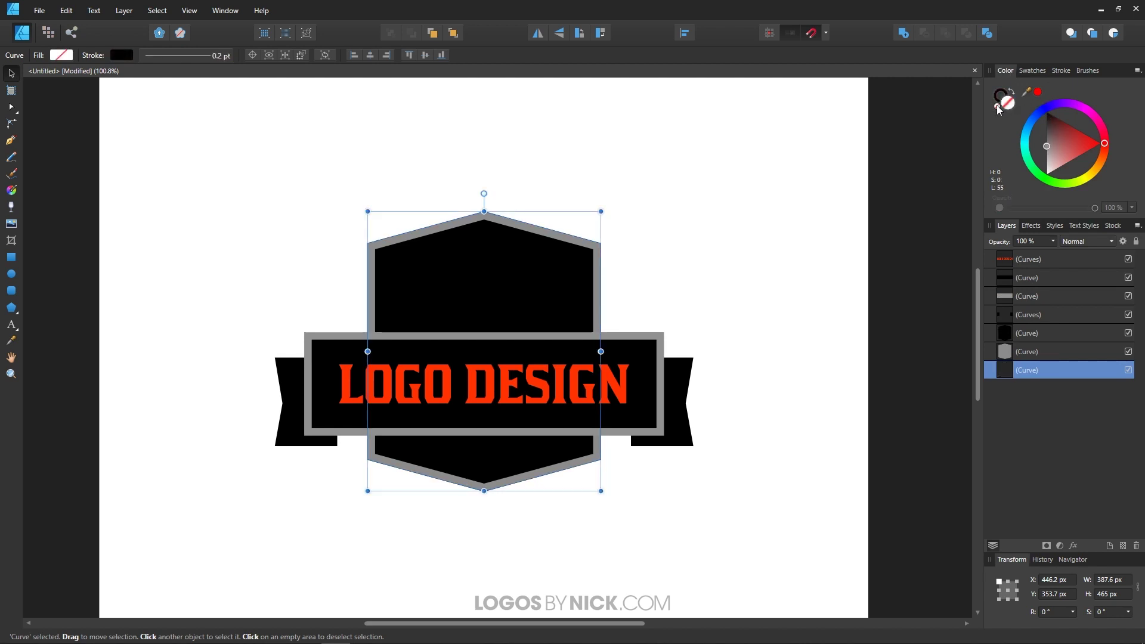
Set the rear copy's black stroke to 10.1 pt with mitered joins and expand it into a filled outline.
click(1058, 73)
drag(1021, 103, 1055, 120)
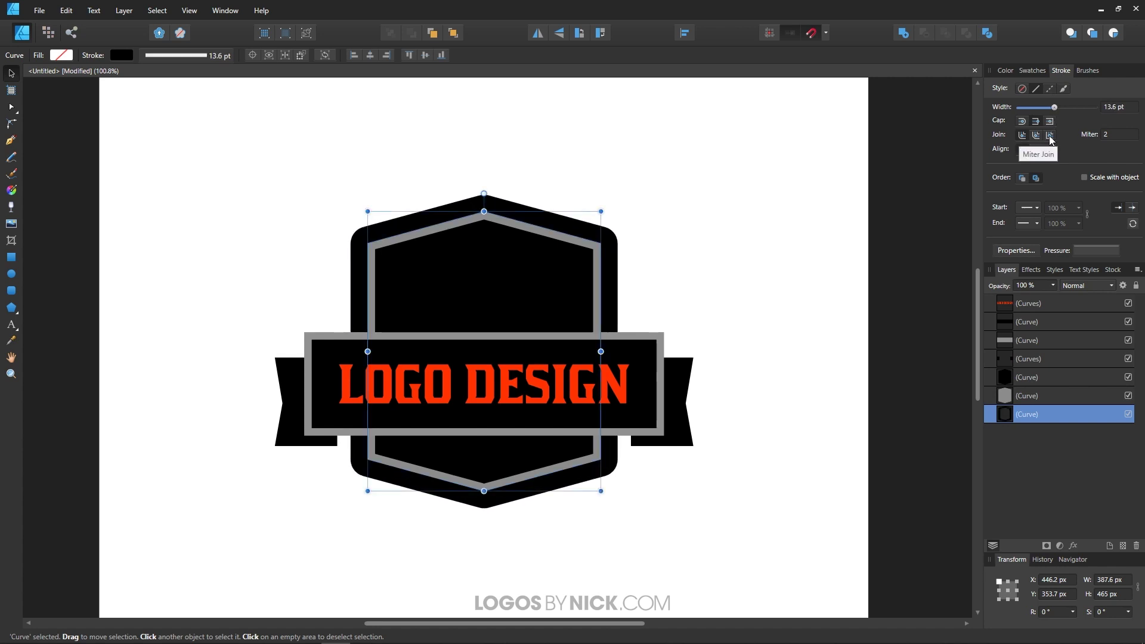
click(1051, 136)
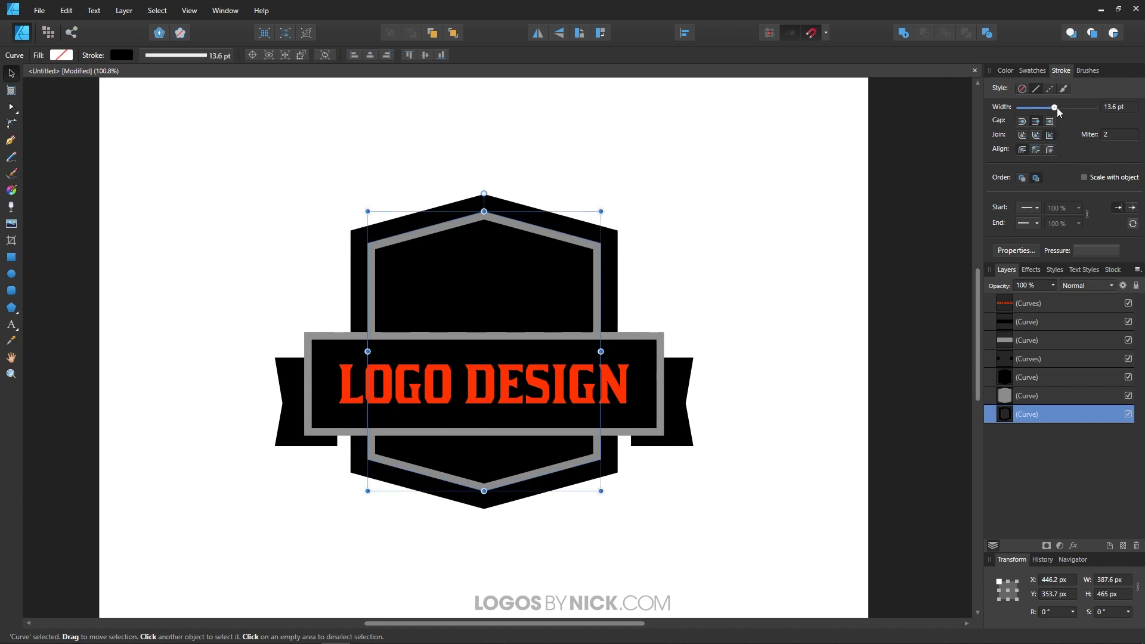
drag(1055, 107, 1051, 110)
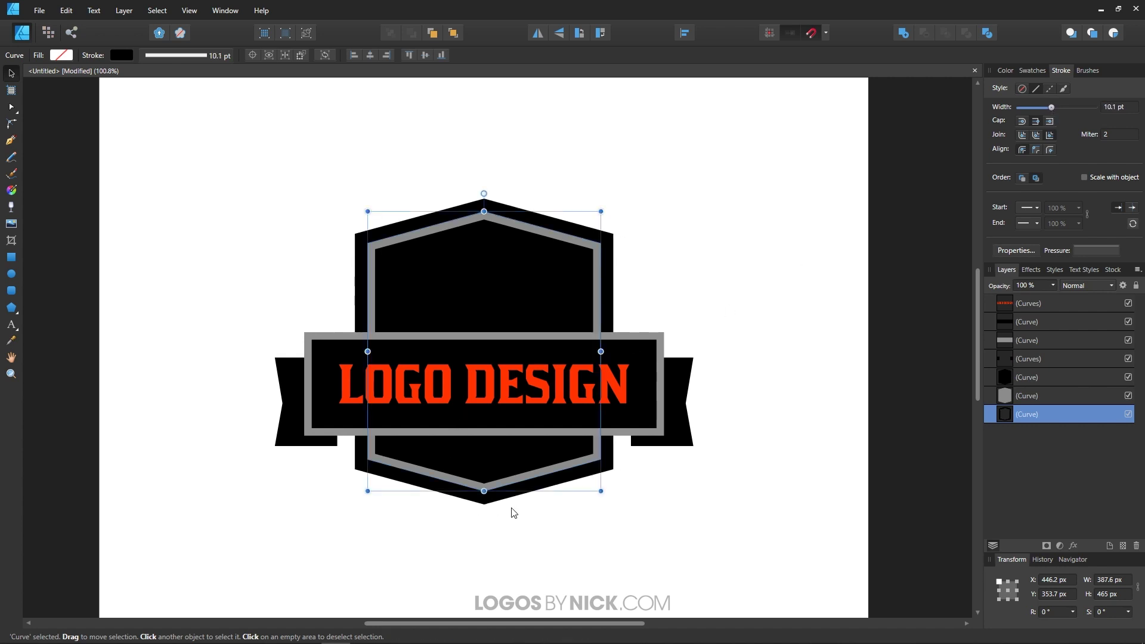
click(124, 10)
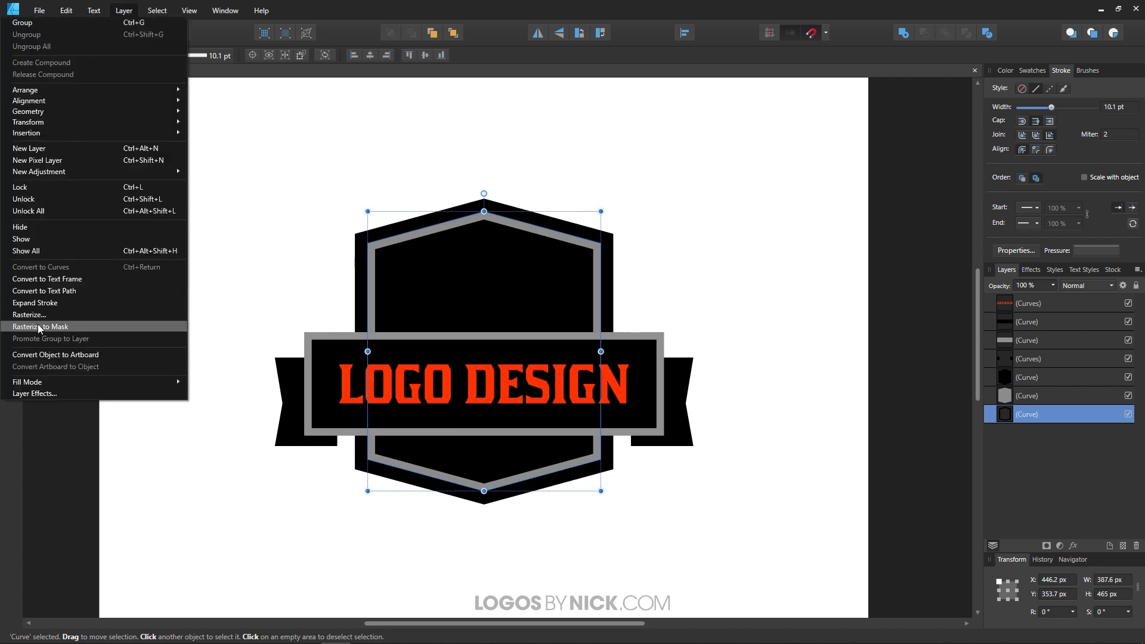
click(62, 306)
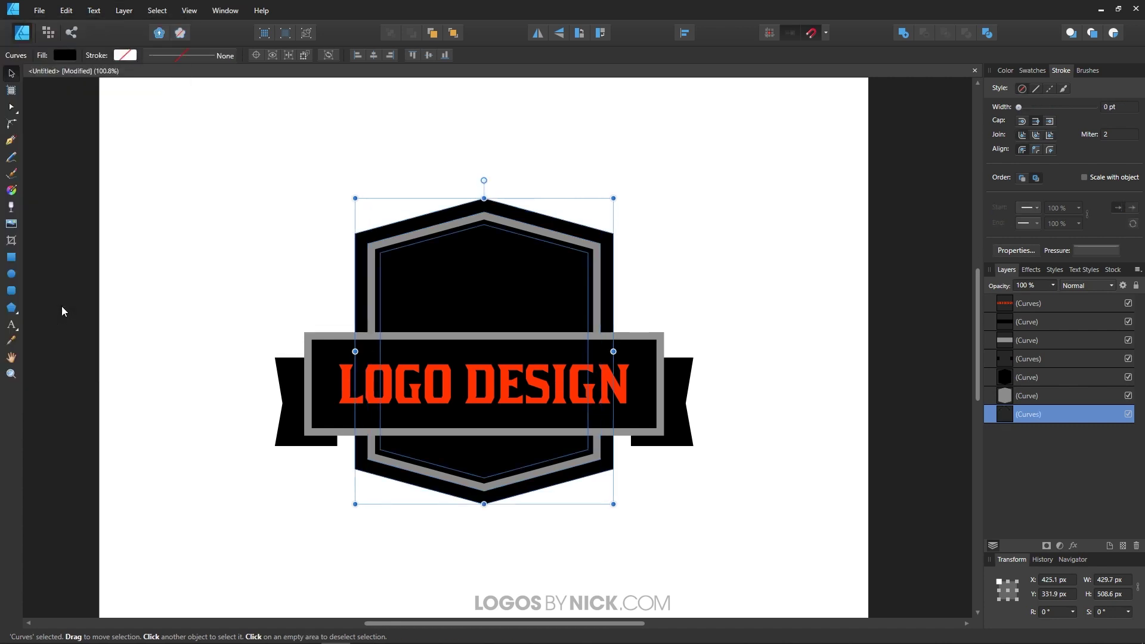
Delete all inner nodes of the expanded black outline to leave a solid backing shape, and deselect it.
click(11, 108)
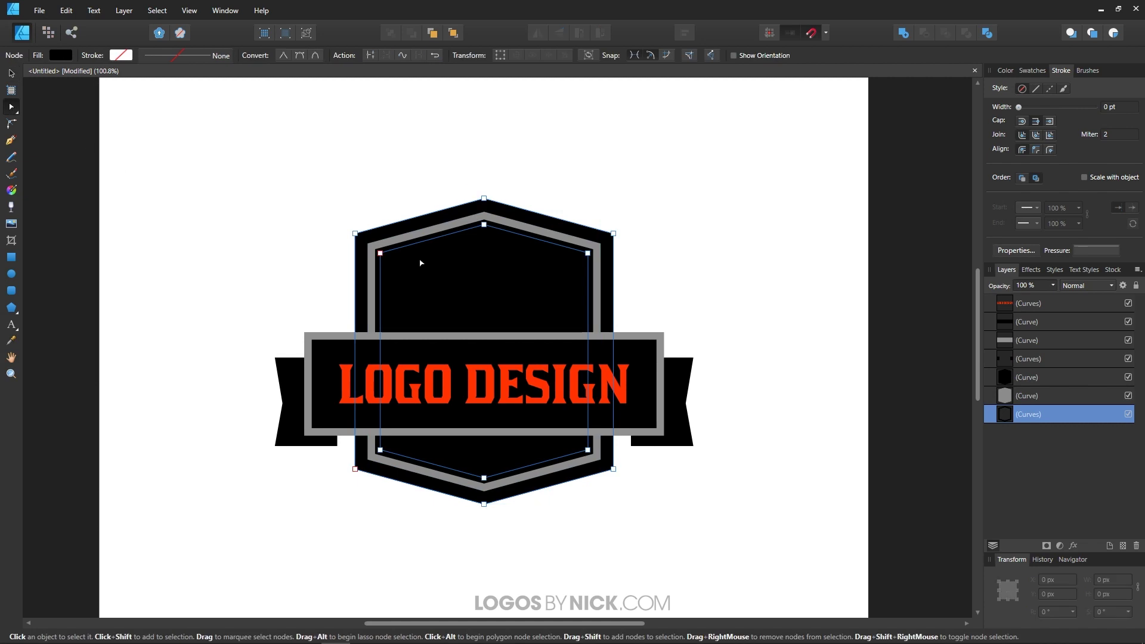
drag(433, 270, 376, 248)
drag(546, 270, 484, 218)
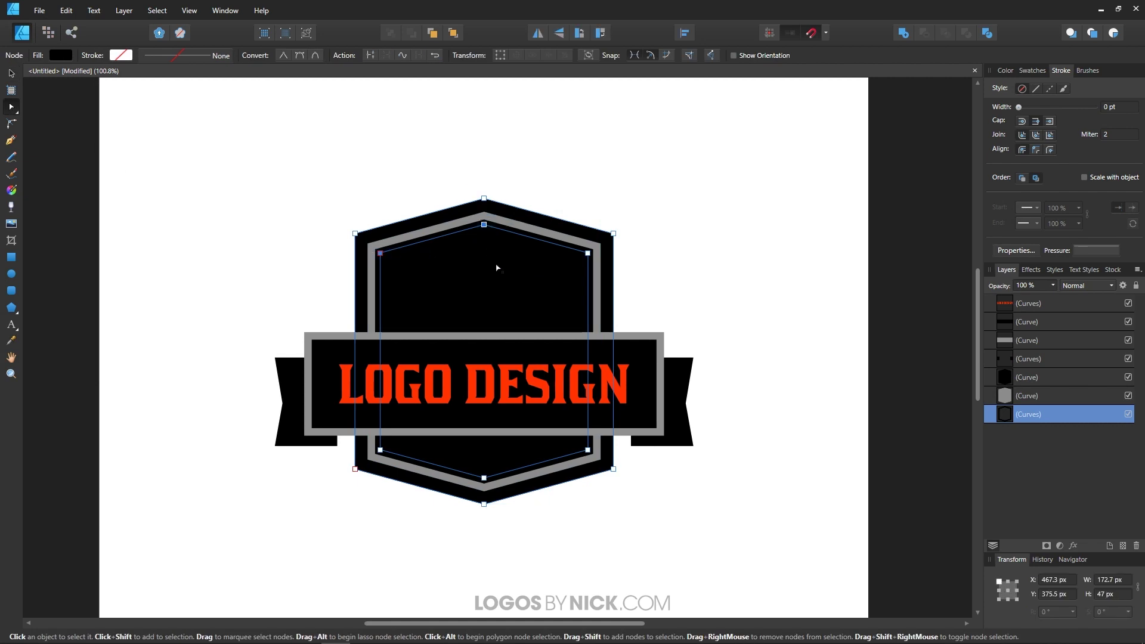
drag(501, 280, 598, 247)
drag(555, 424, 474, 483)
drag(419, 427, 377, 465)
key(Delete)
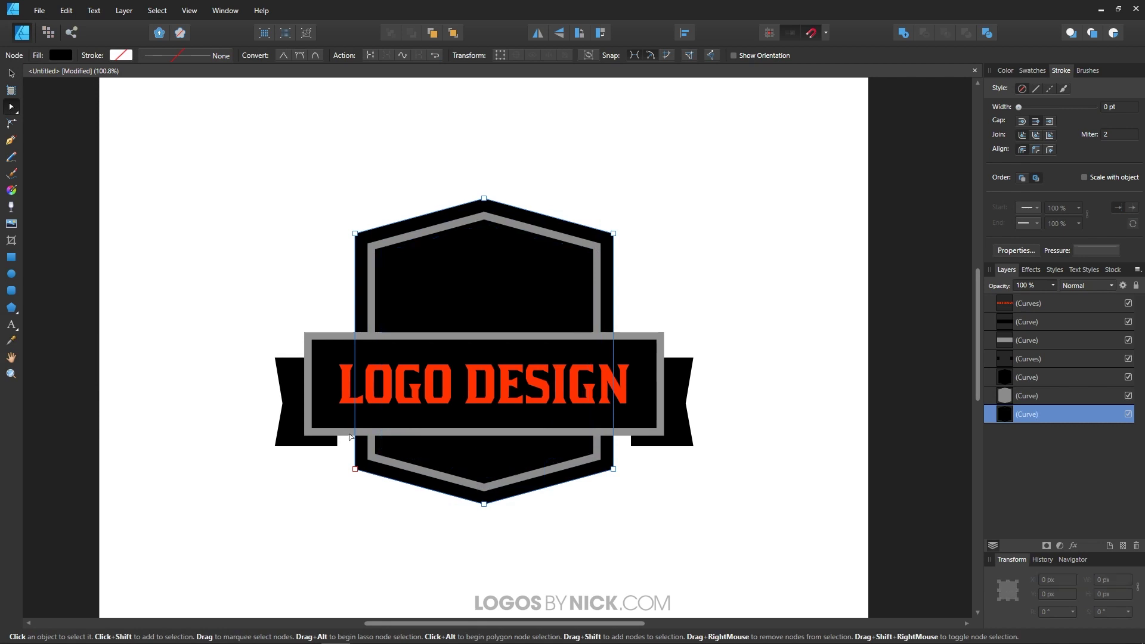
click(11, 73)
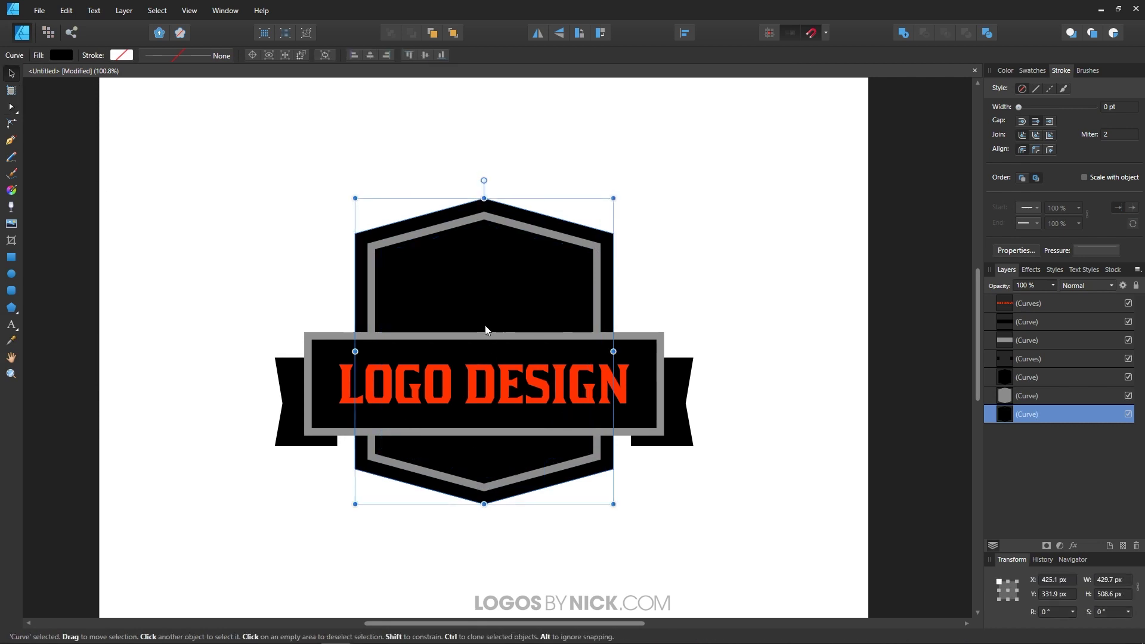
scroll(486, 330, down, 2)
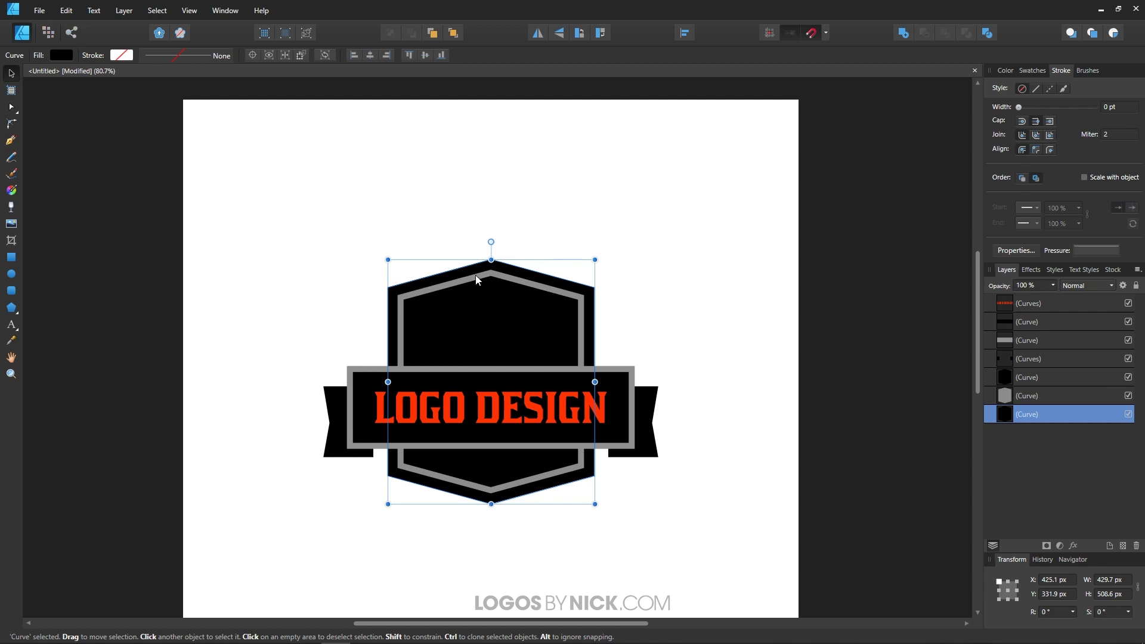
click(549, 233)
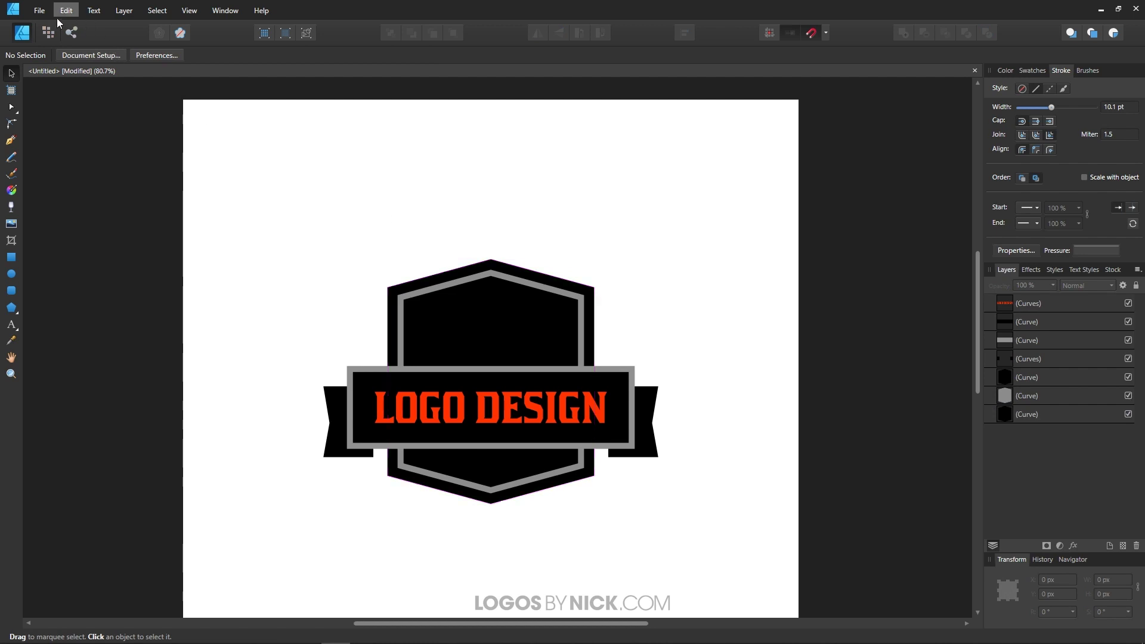
Open deer.svg from the Logo folder as a separate document alongside the badge.
click(41, 12)
click(57, 68)
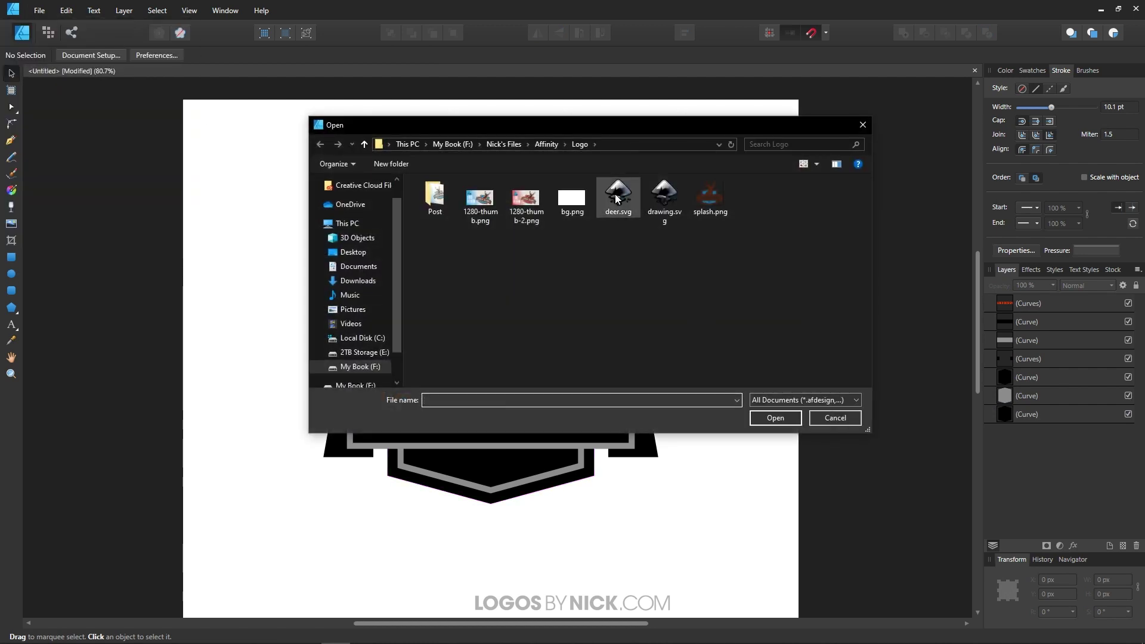
double_click(618, 199)
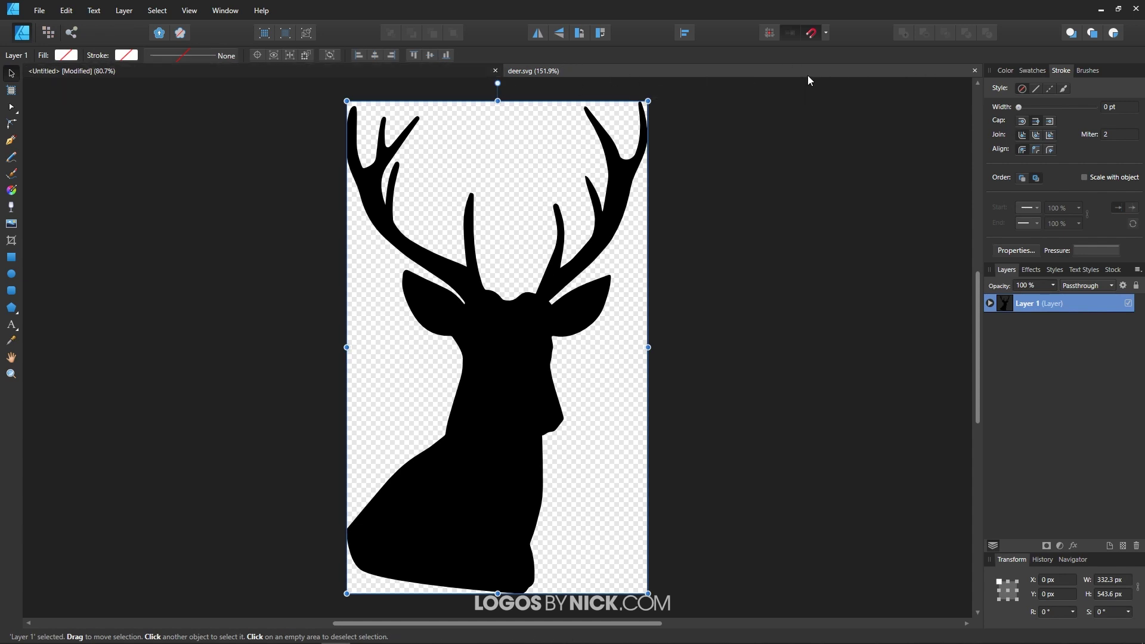
click(112, 72)
click(618, 74)
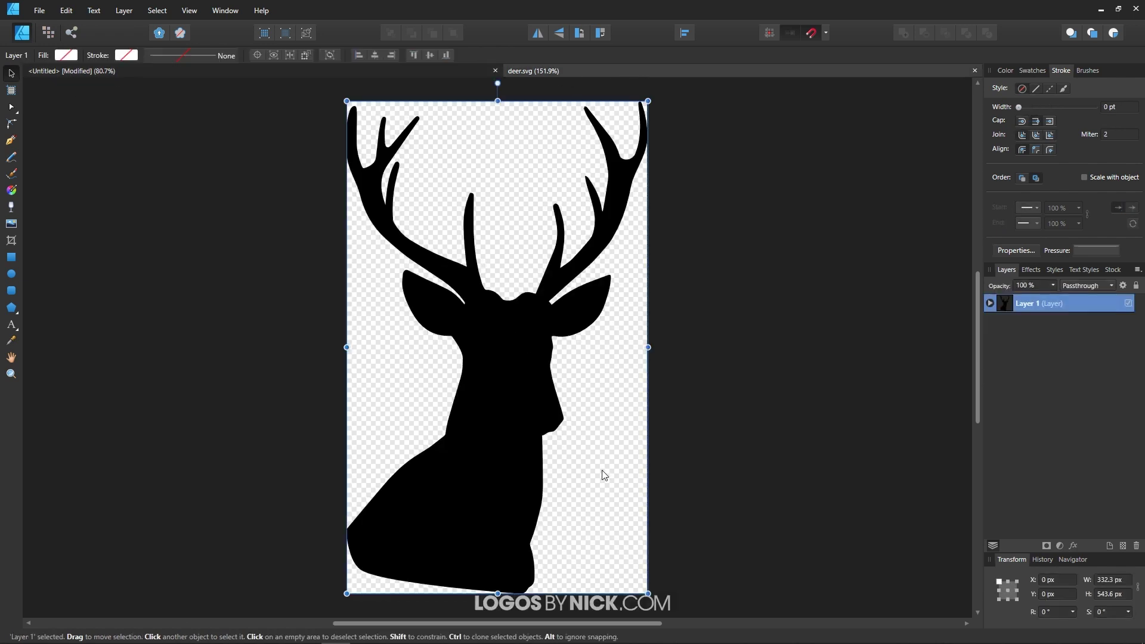
Release the path2587 deer curve from Layer 1 and delete the emptied layer.
click(990, 303)
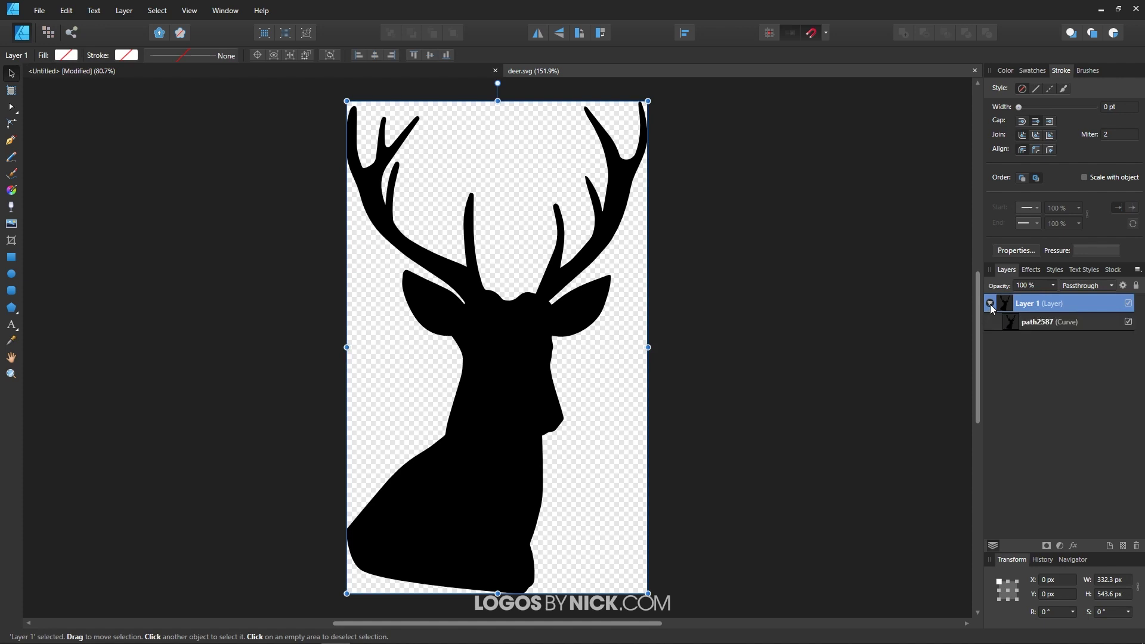
click(1041, 323)
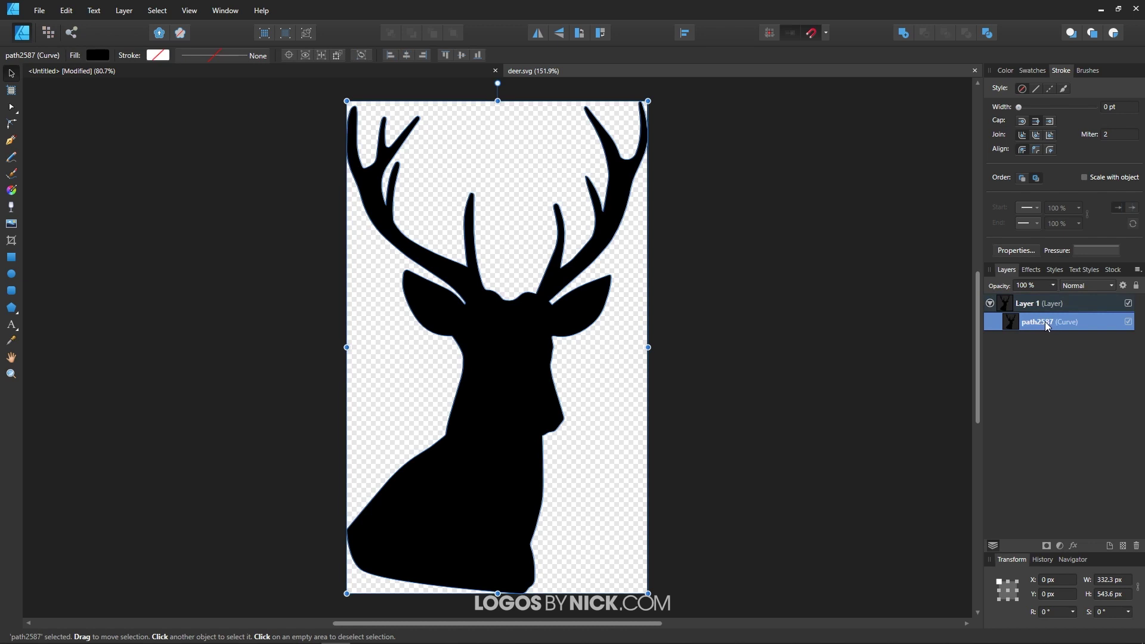
right_click(1048, 325)
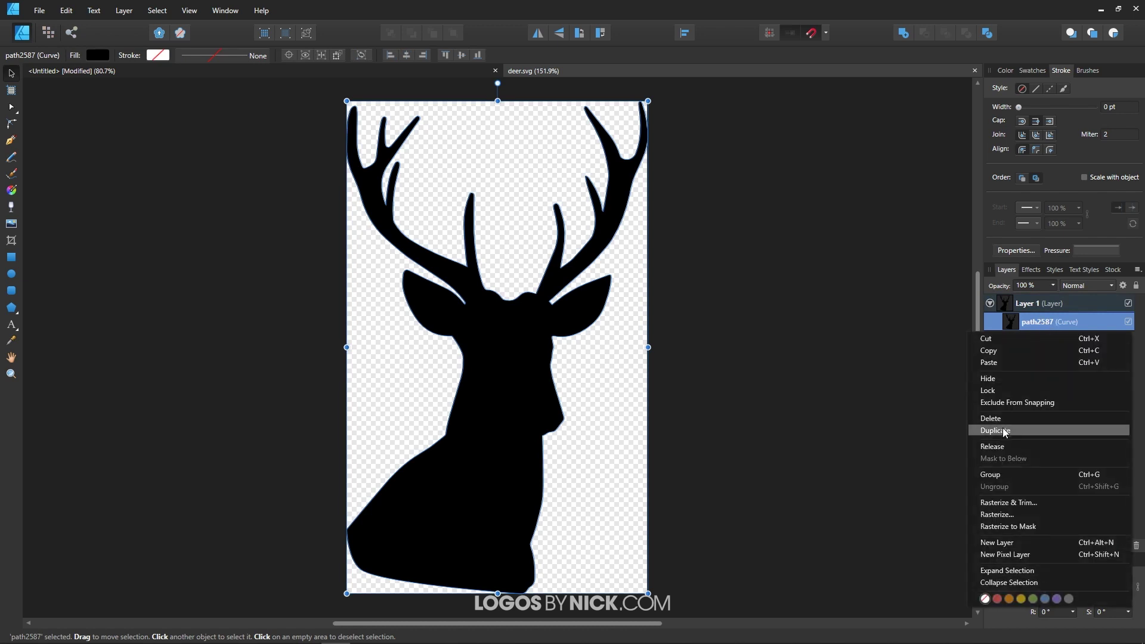
click(1007, 448)
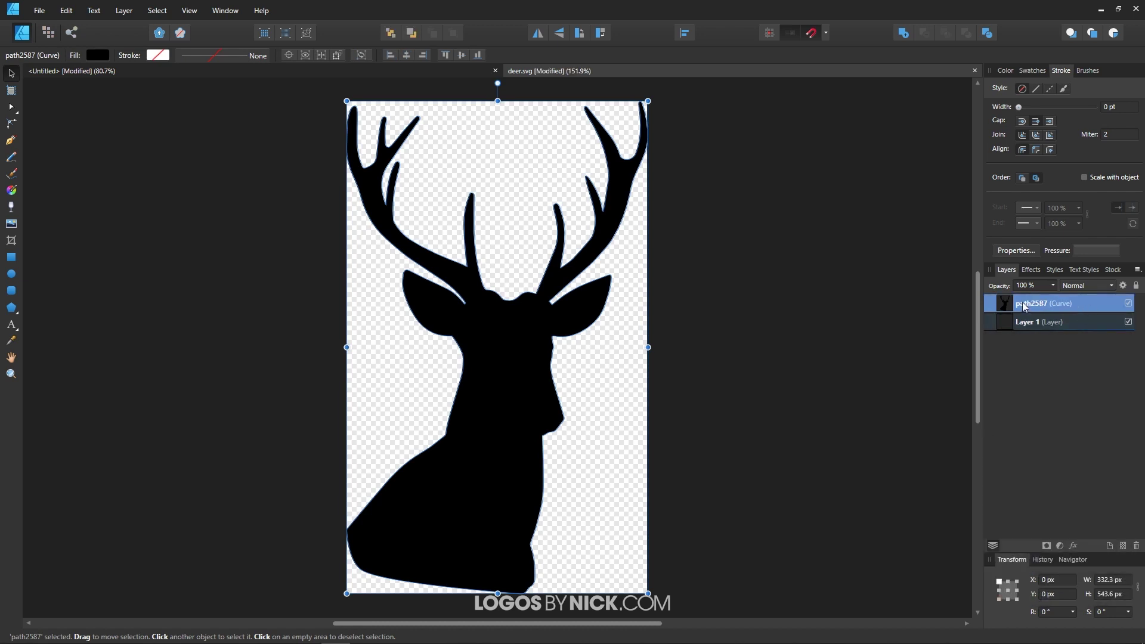
click(1053, 320)
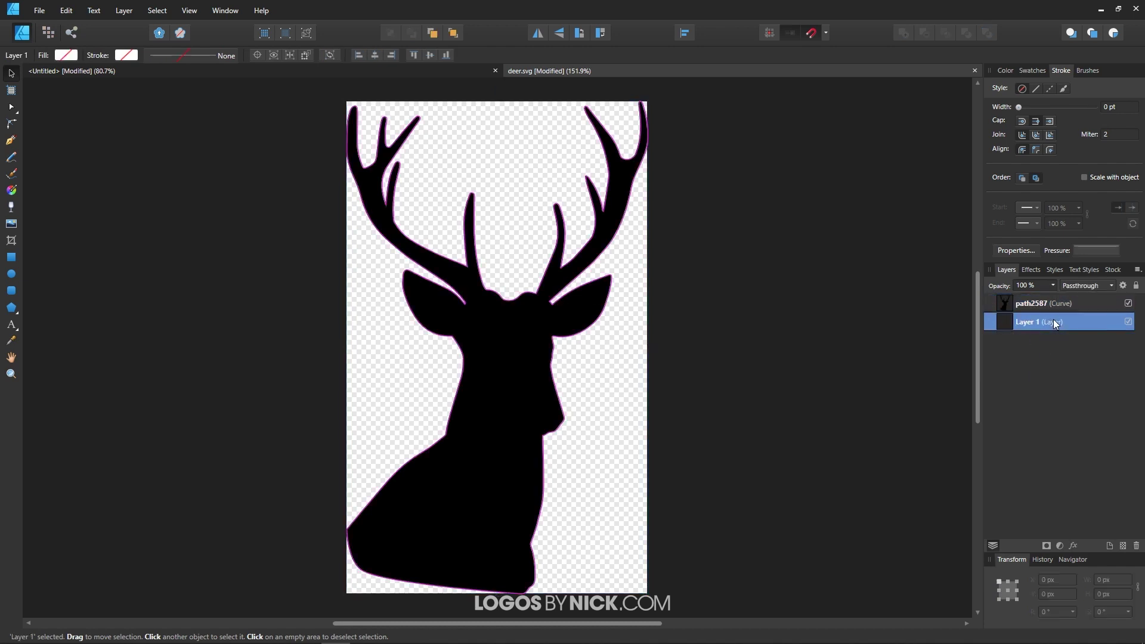
click(1137, 546)
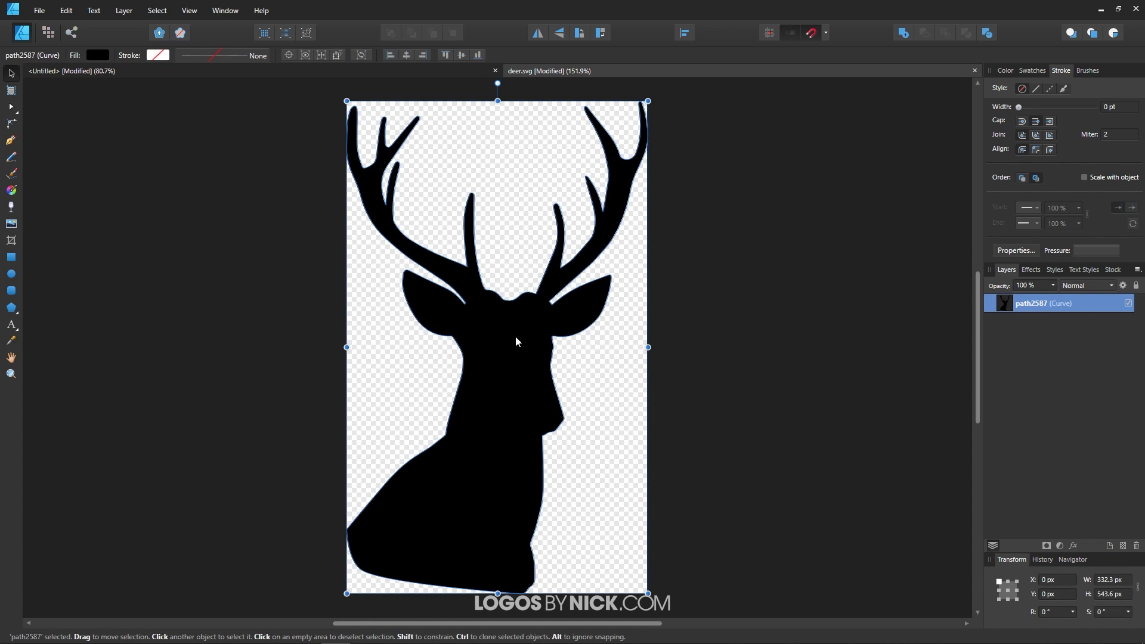
Copy the deer silhouette and paste it into the untitled badge document.
right_click(505, 314)
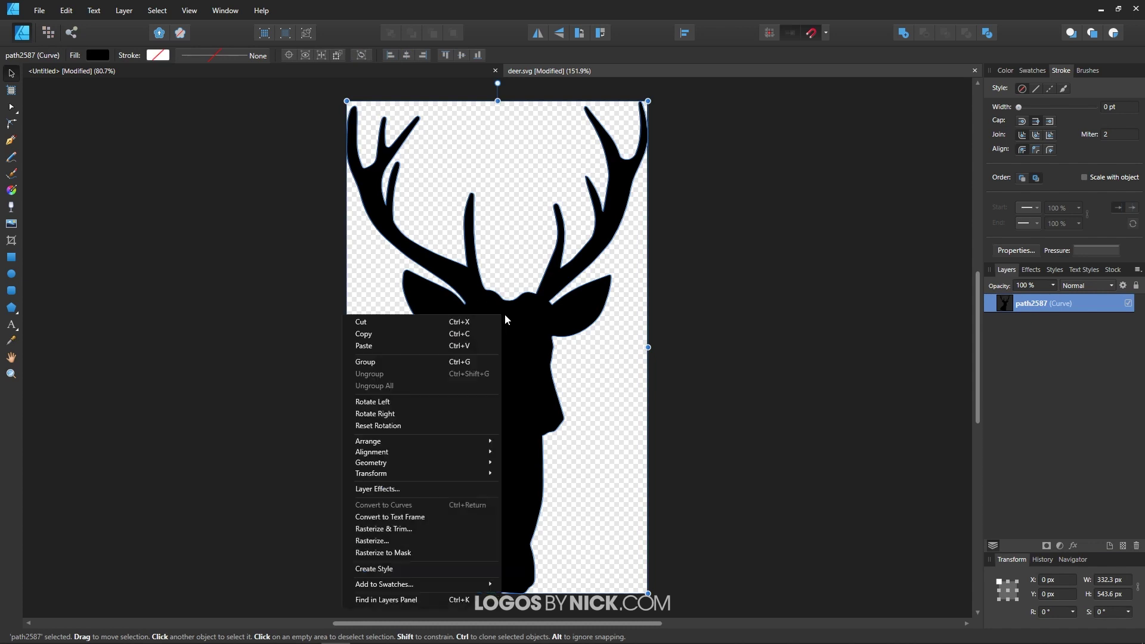
click(417, 336)
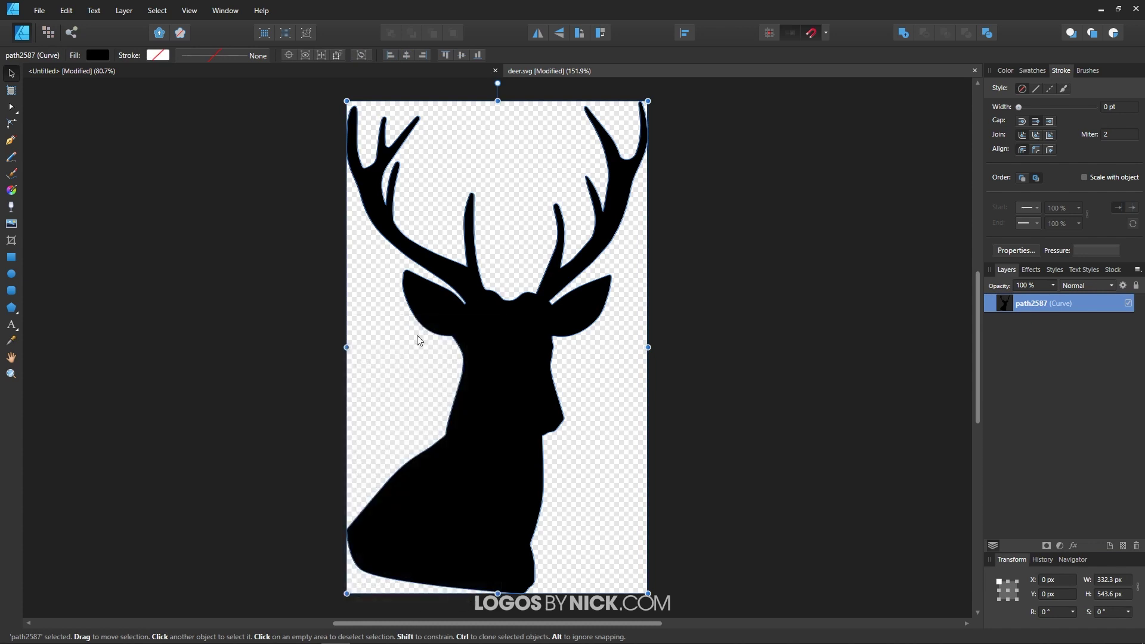
click(208, 78)
click(39, 10)
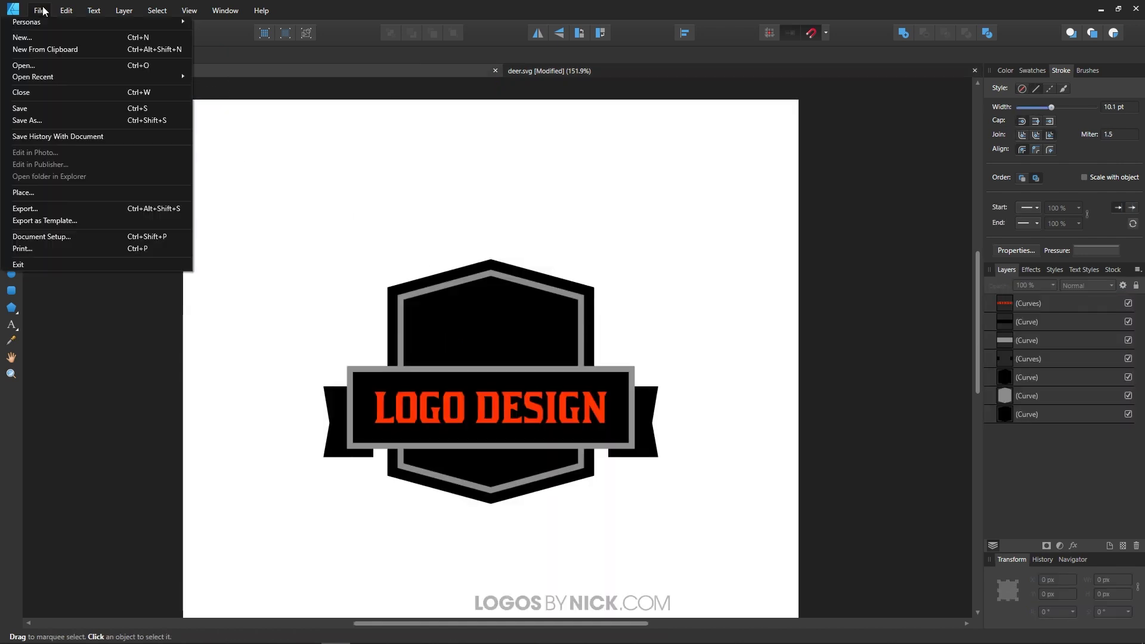
key(Escape)
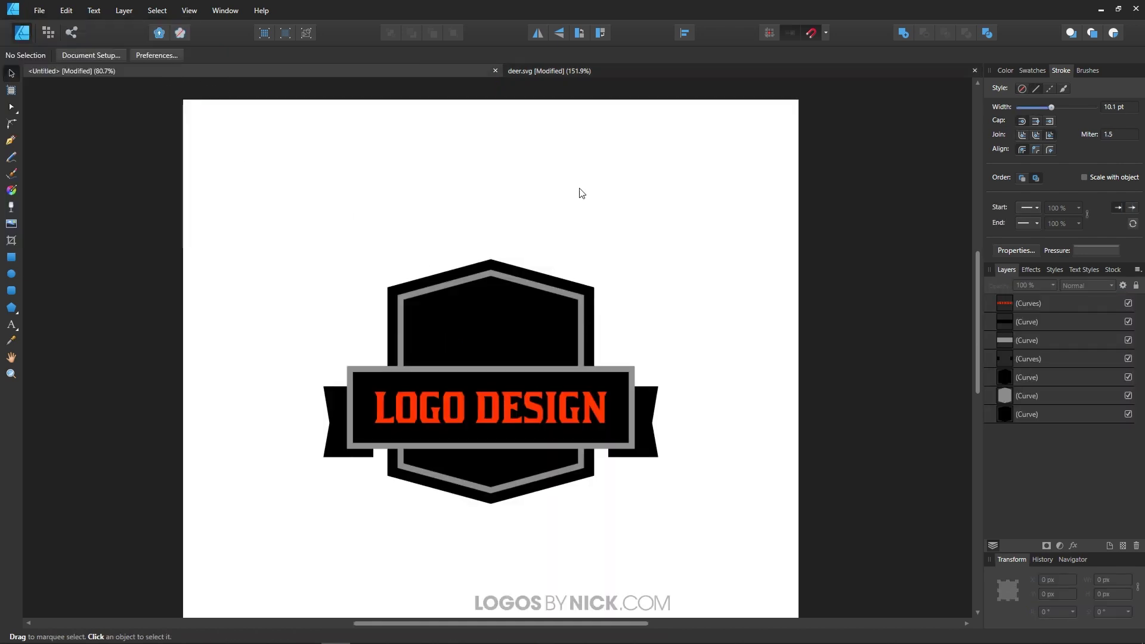
right_click(460, 184)
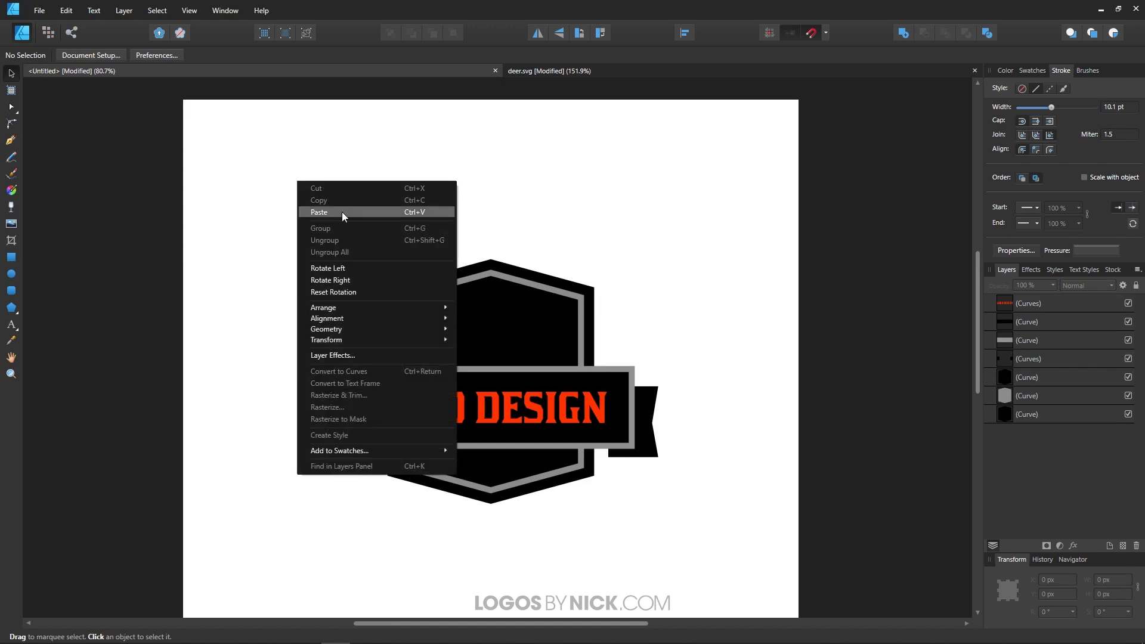
click(342, 212)
Position the deer over the badge at about X 492.5 px, Y 94.8 px and move it back three levels, behind the banner.
drag(258, 273, 496, 314)
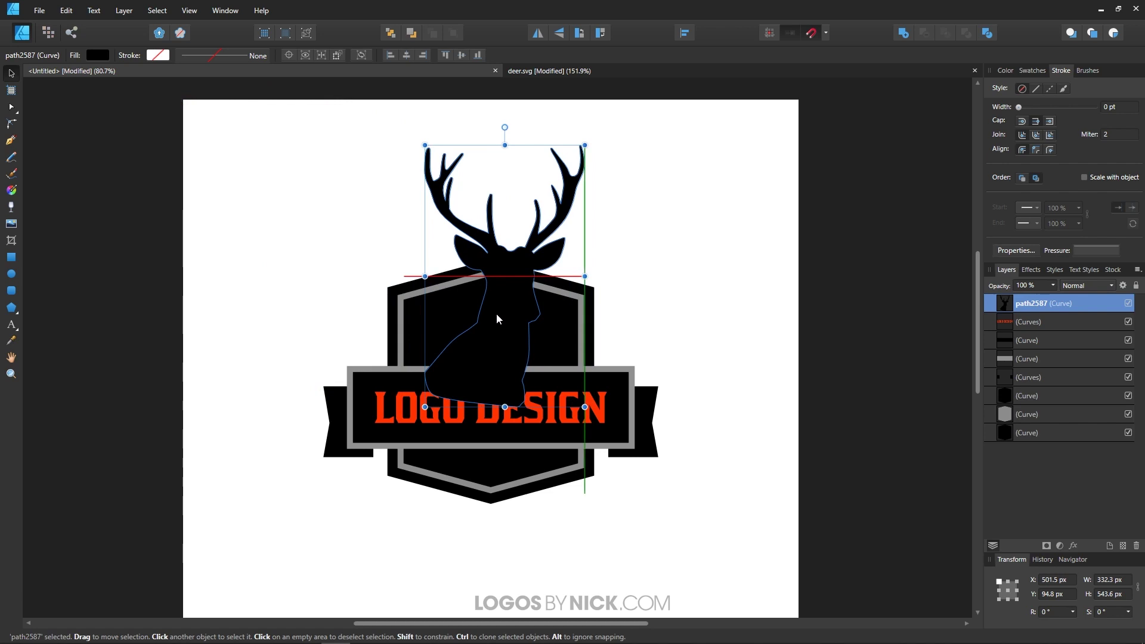
drag(496, 318, 491, 319)
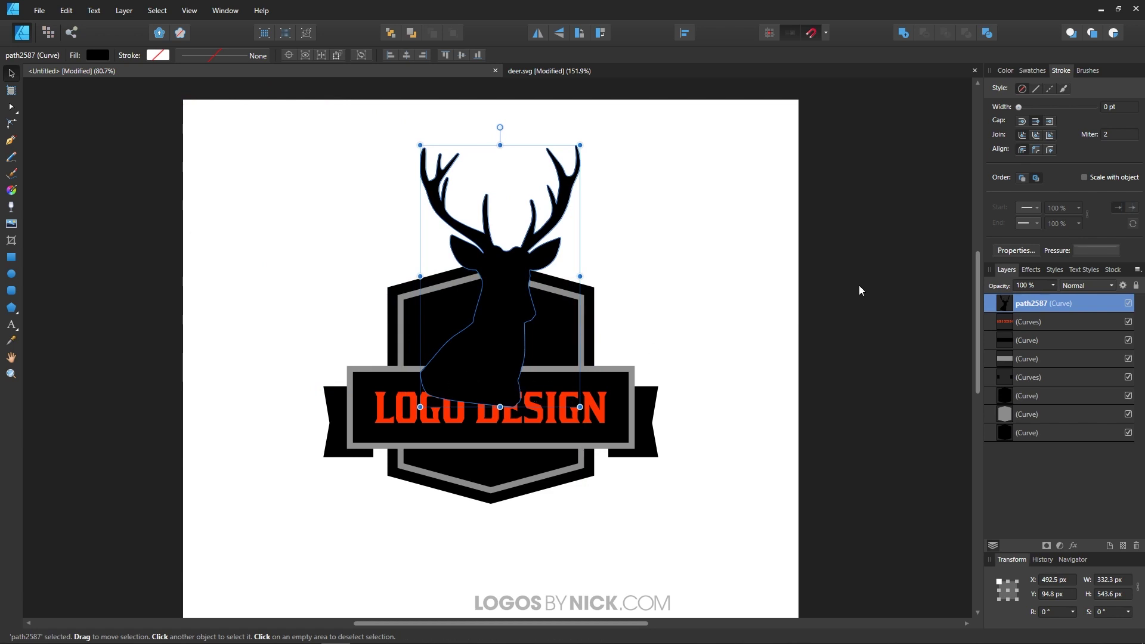
key(ctrl+bracketleft)
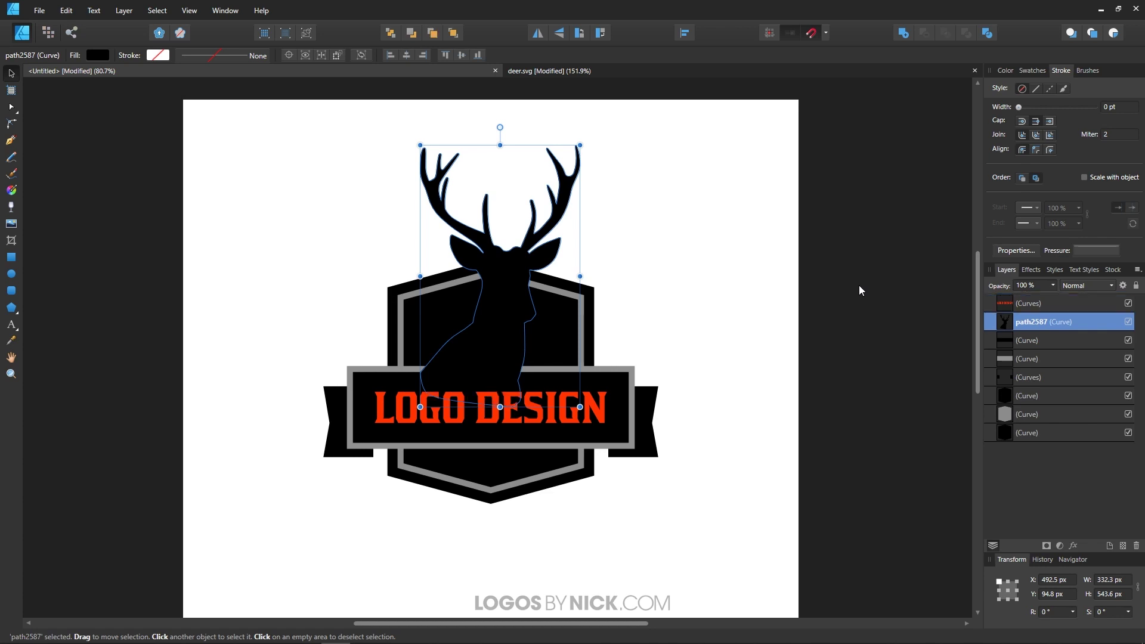
key(ctrl+bracketleft)
key(ctrl+bracketleft)
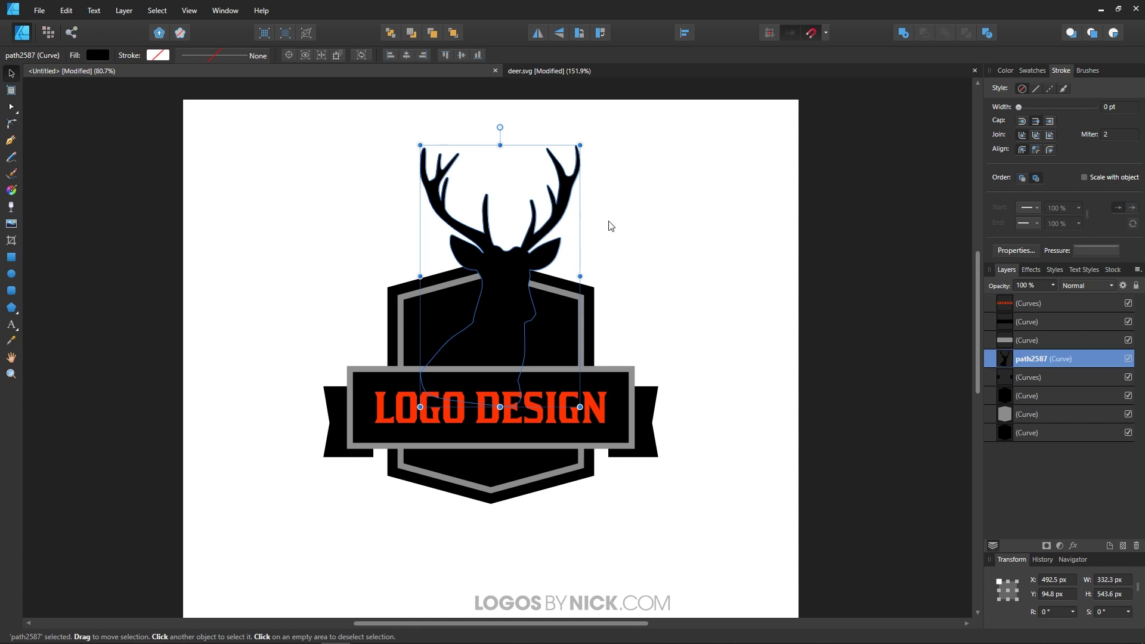
Duplicate the deer silhouette and give the lower copy no fill and a mid-grey stroke with lightness 59.
key(ctrl+j)
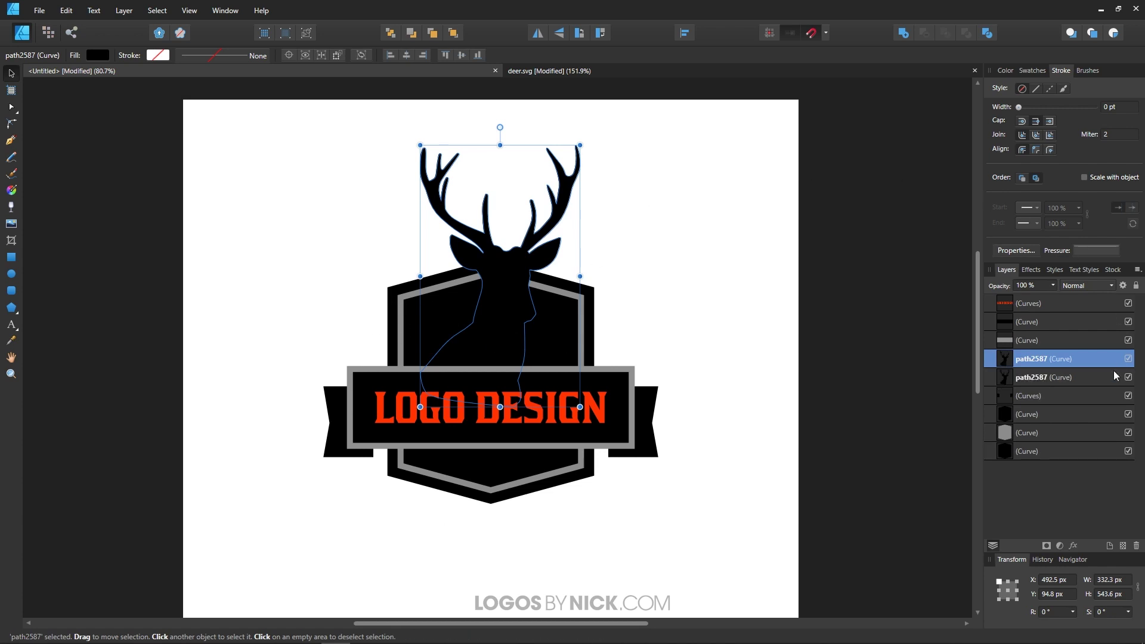
click(1052, 378)
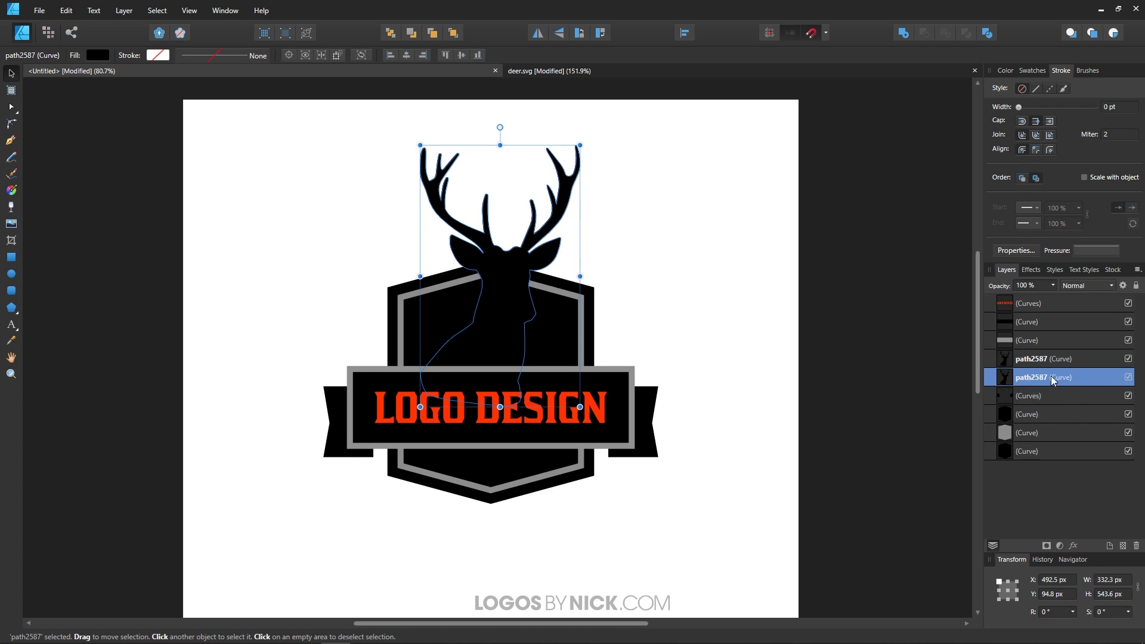
click(1005, 70)
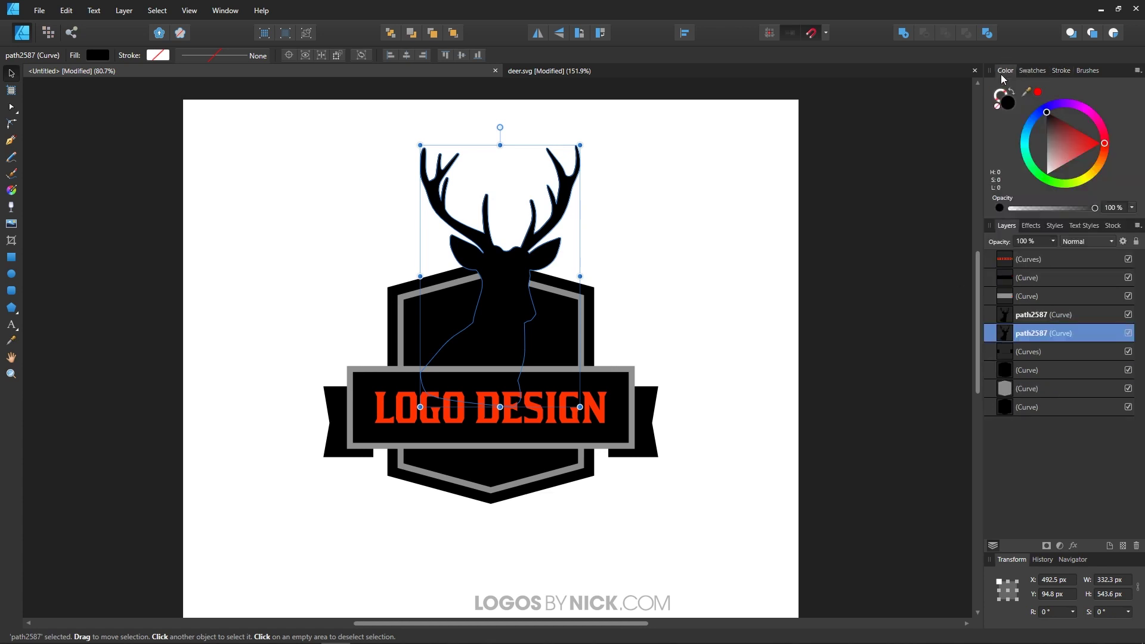
click(997, 106)
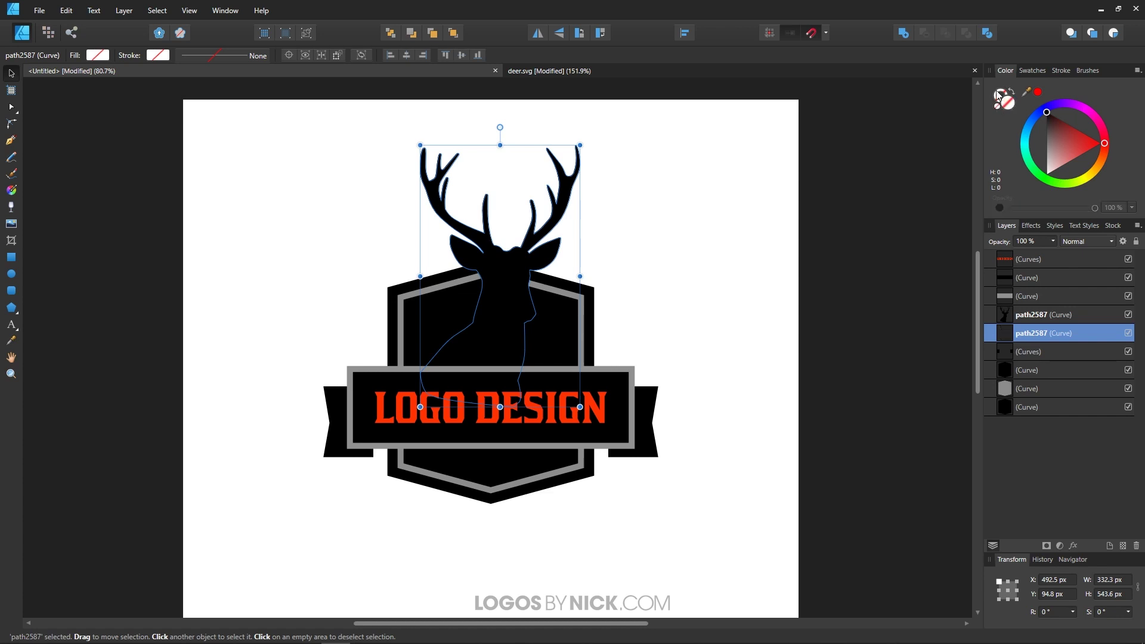
click(998, 95)
drag(1057, 141, 1042, 149)
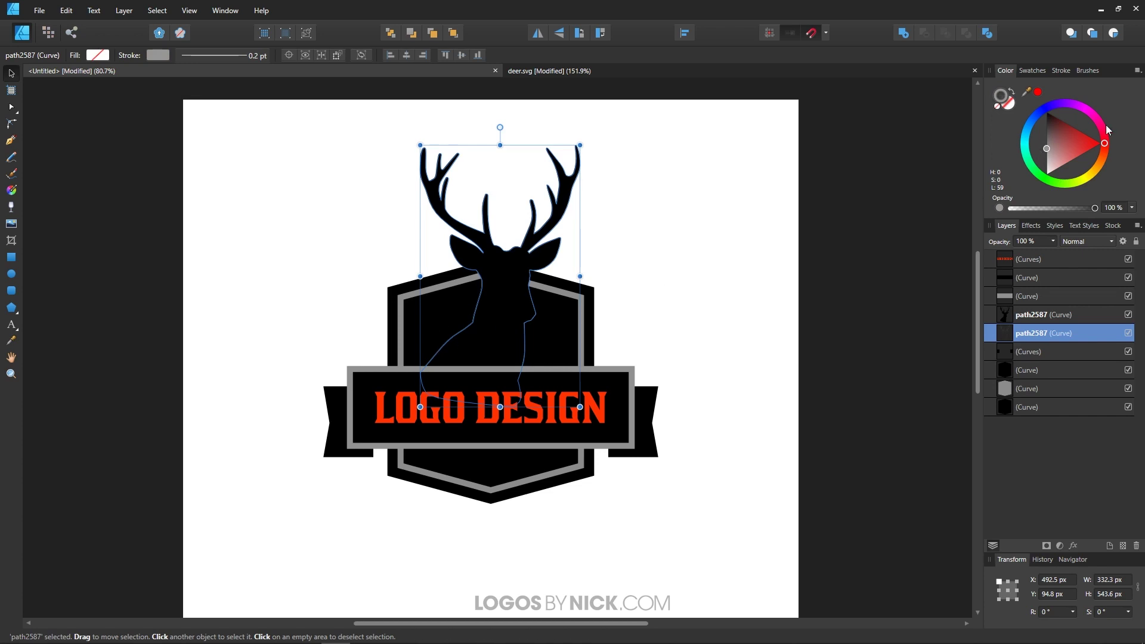
Set the lower deer copy's stroke width to 6 pt and expand the stroke into a filled shape.
click(1061, 70)
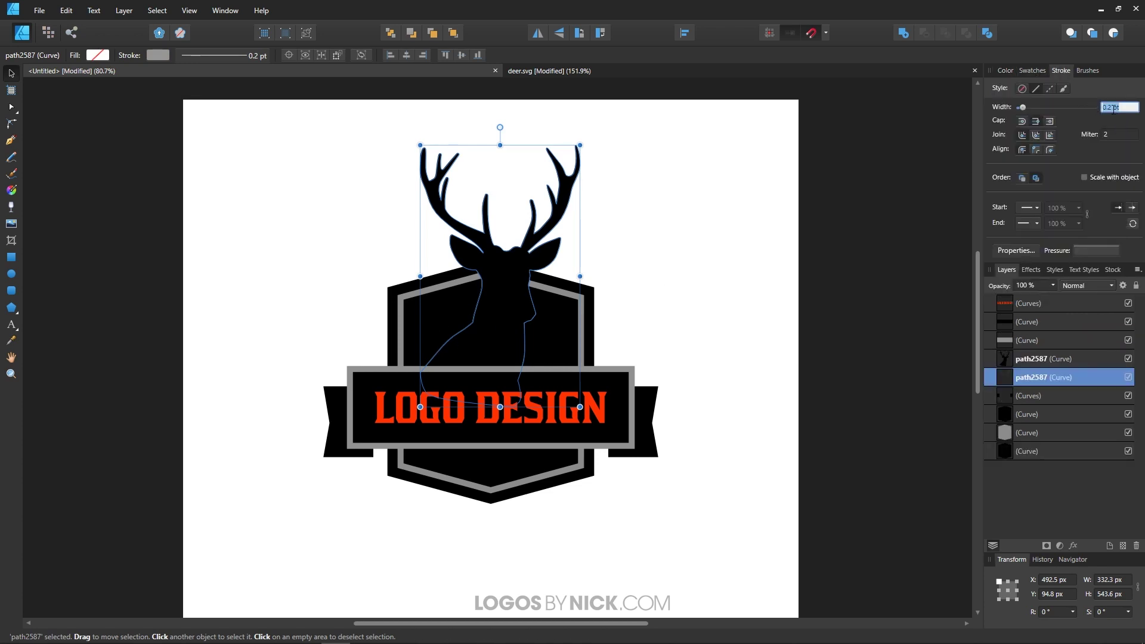
text(6)
key(Return)
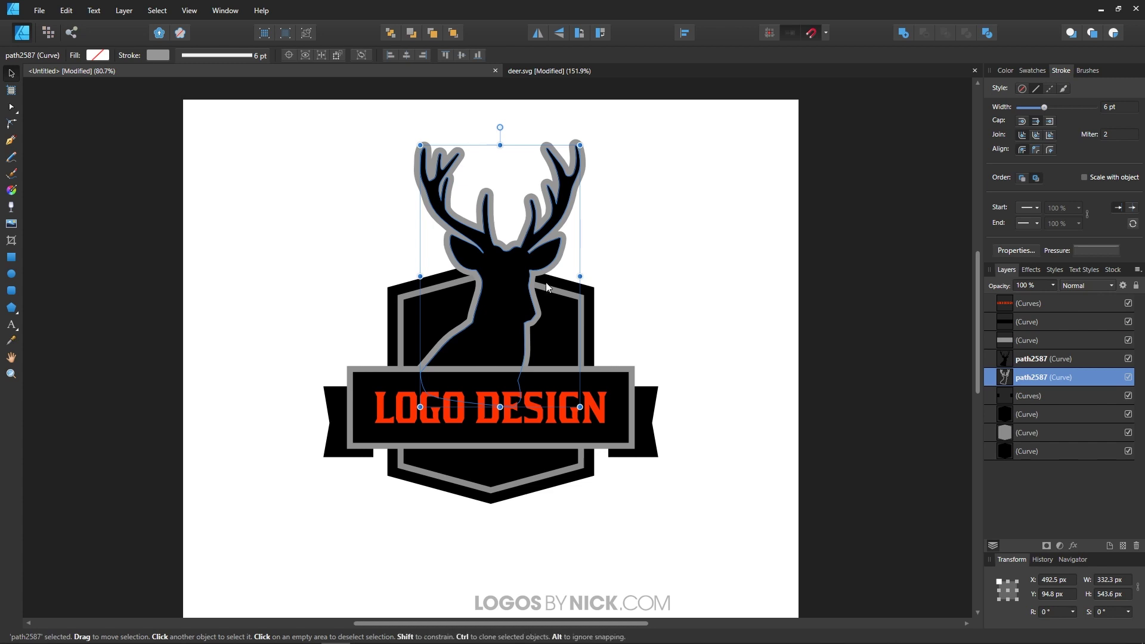
click(139, 10)
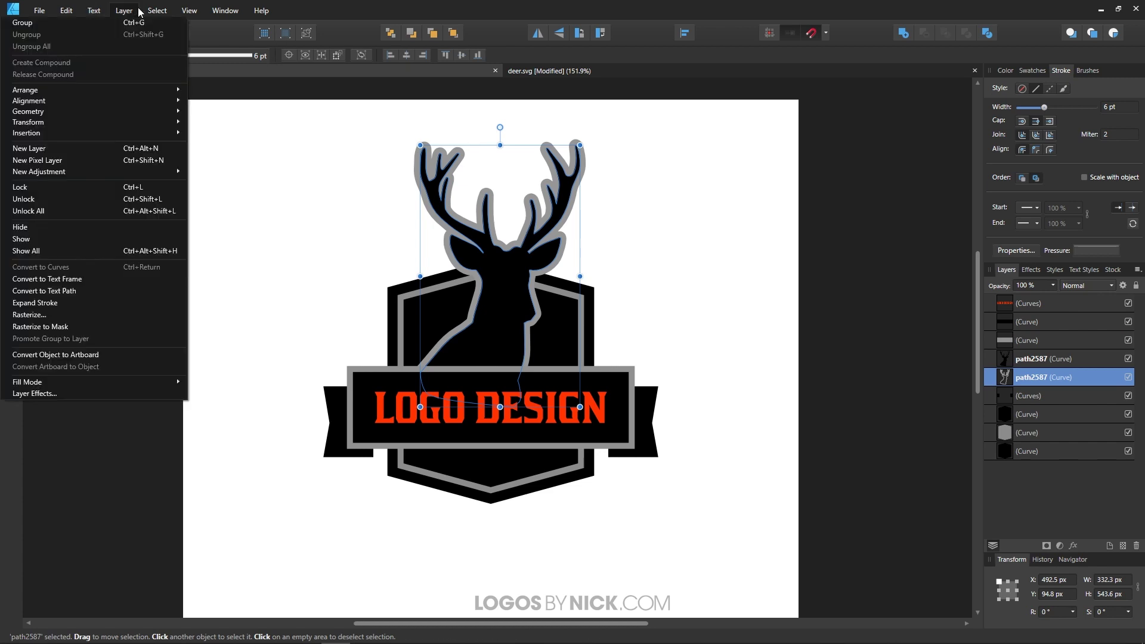
click(77, 303)
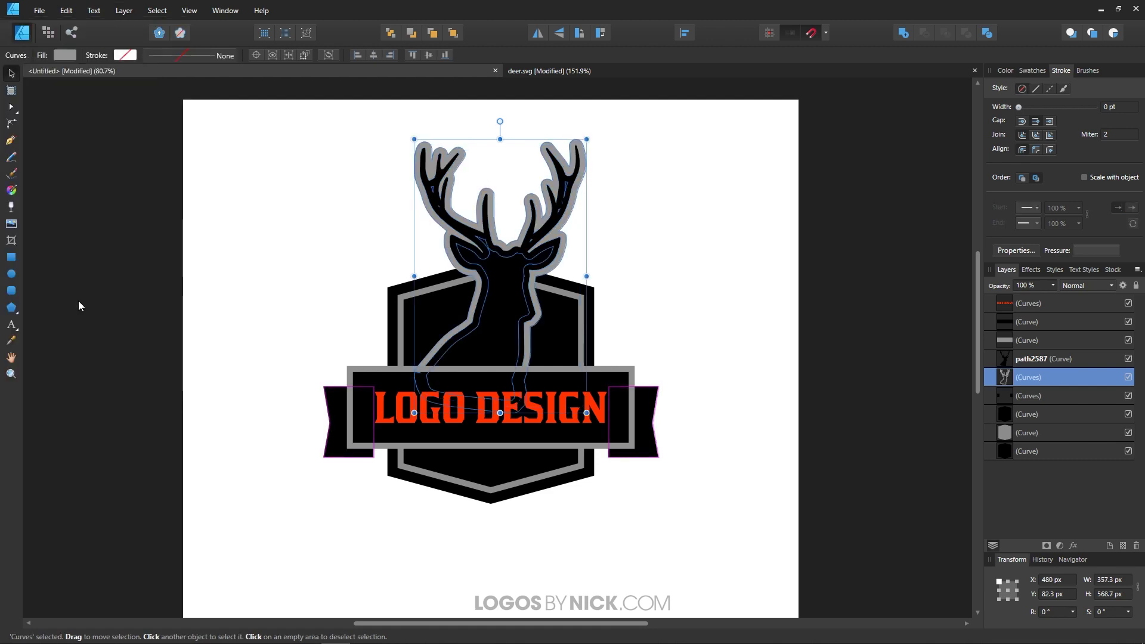
click(707, 233)
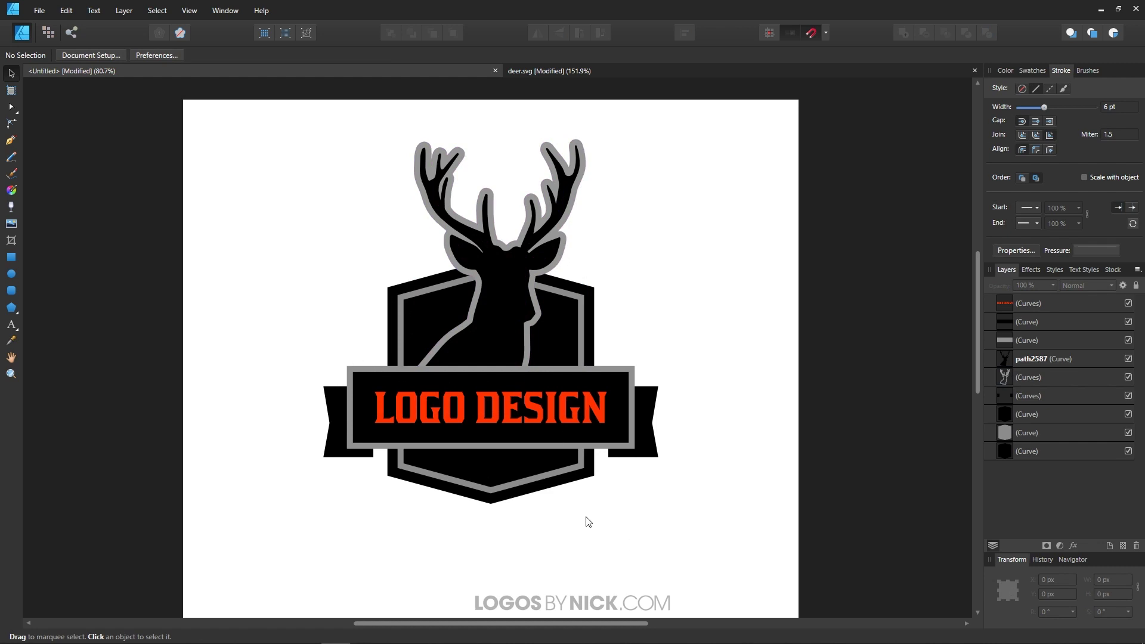
Draw a five-pointed star about 134.5 px wide beside the badge's lower left side, with white fill and no stroke.
click(17, 311)
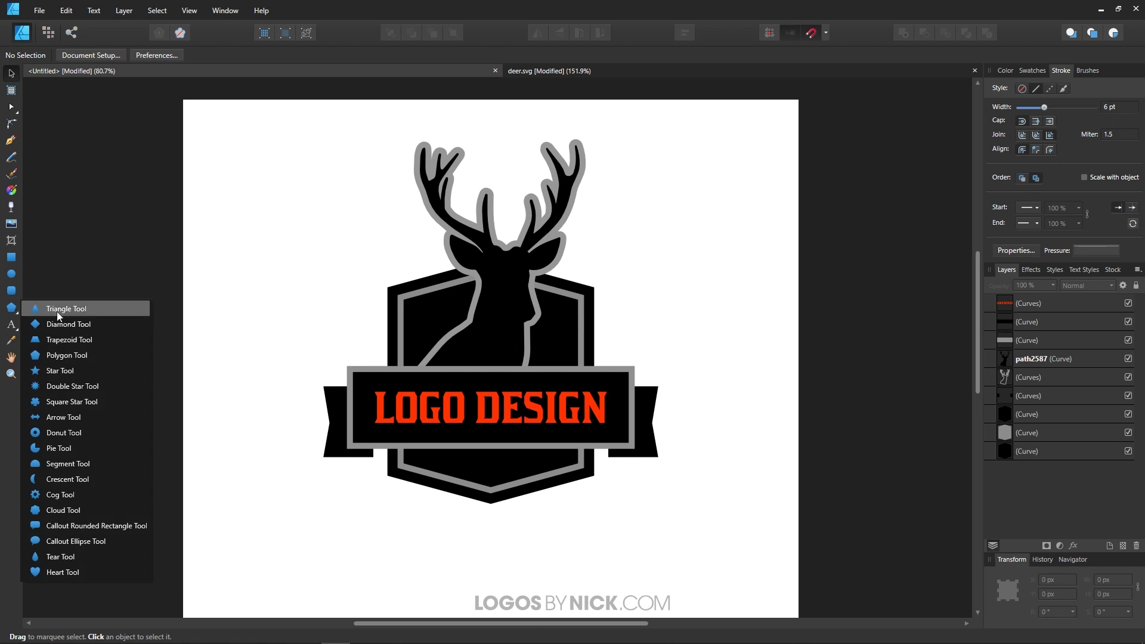
click(53, 371)
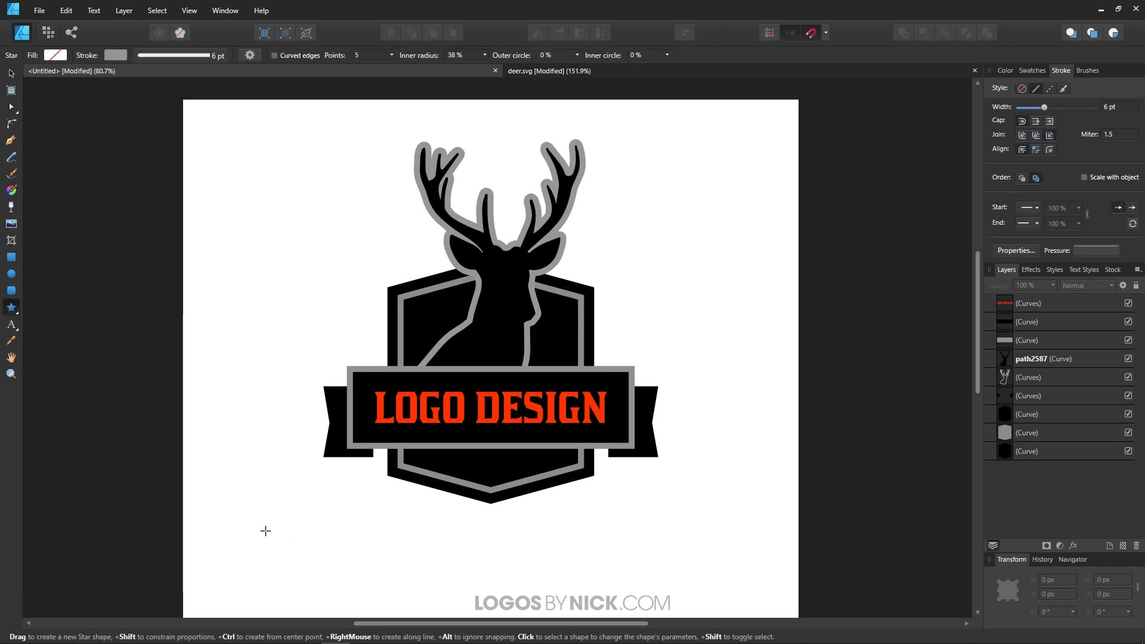
drag(262, 528, 327, 463)
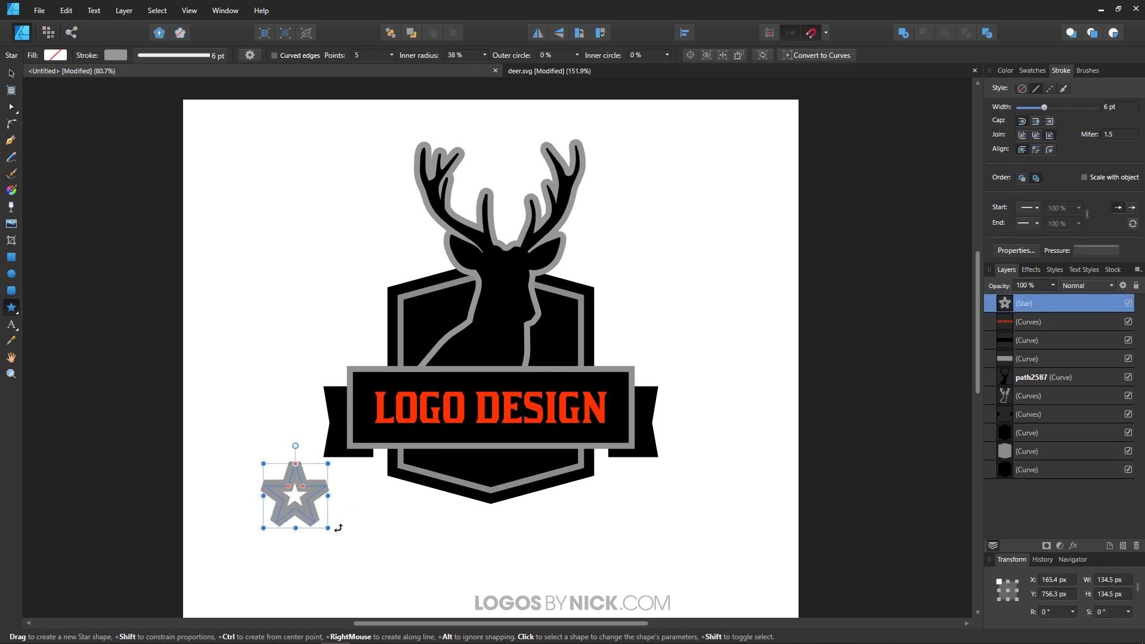
click(1004, 70)
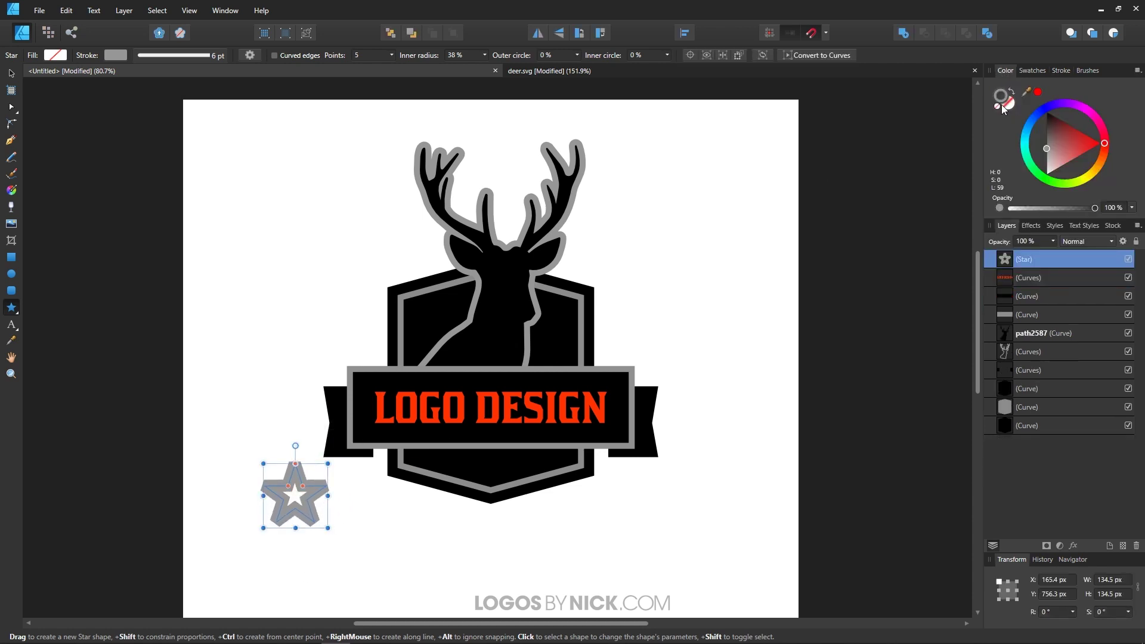
click(998, 105)
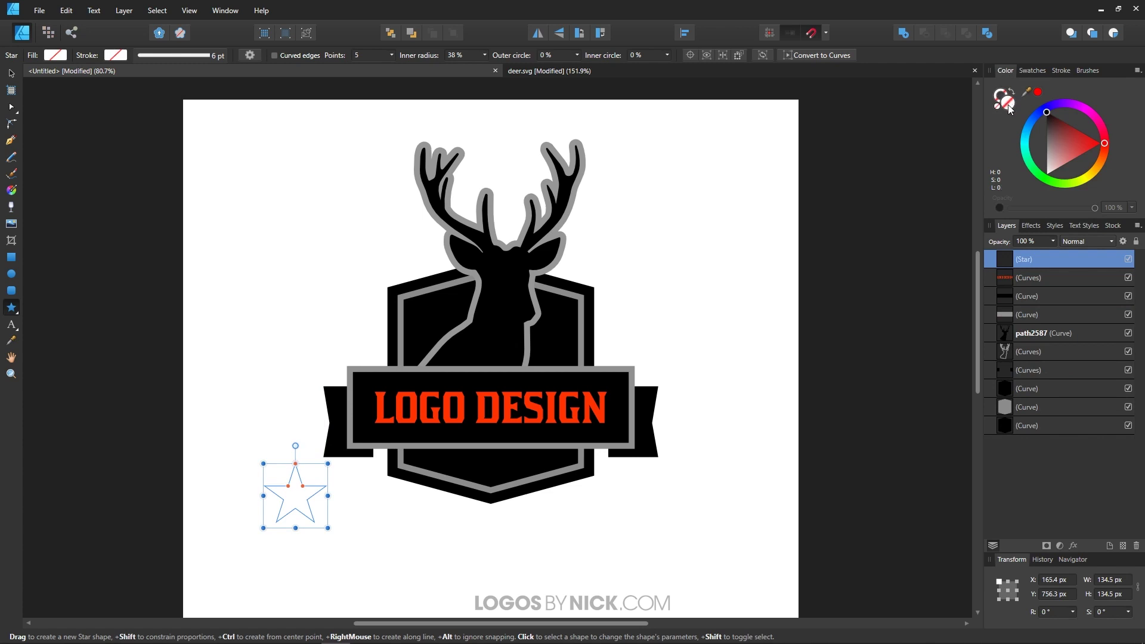
drag(1056, 149, 1045, 177)
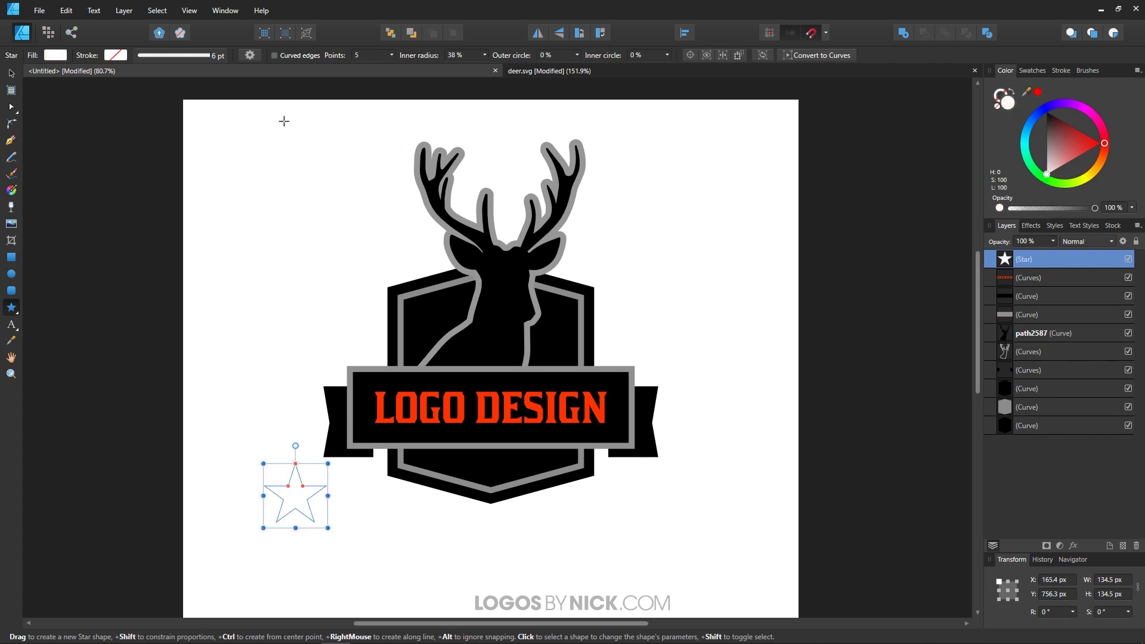
Place the star below the banner inside the badge, scaled to about 52.6 px, and centre it horizontally.
click(11, 73)
drag(300, 500, 516, 479)
scroll(494, 482, up, 4)
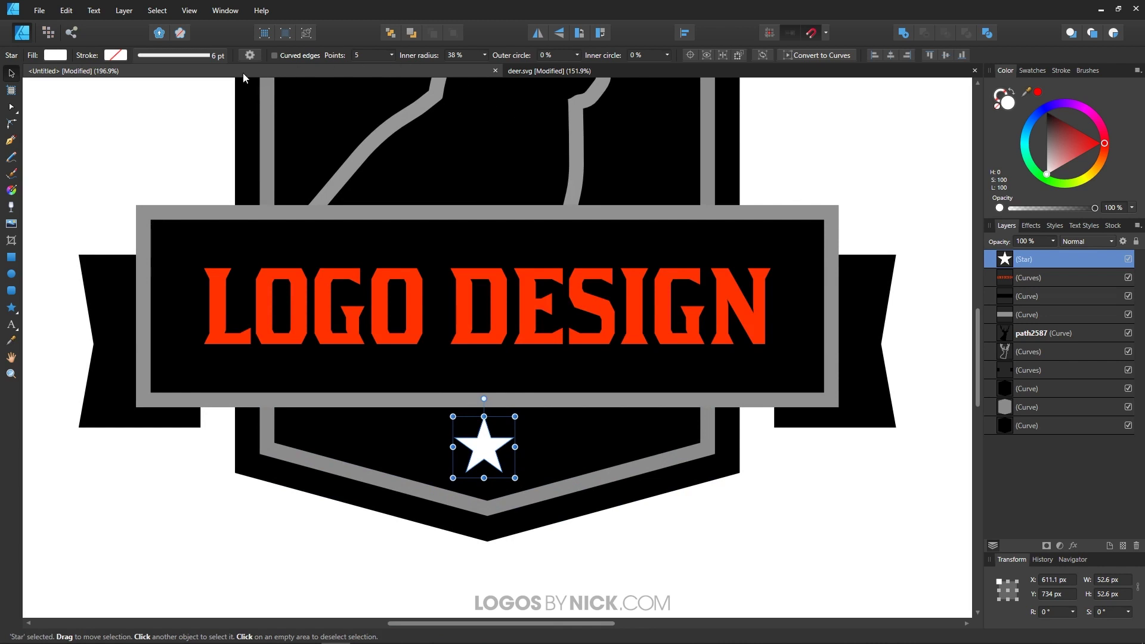
click(892, 55)
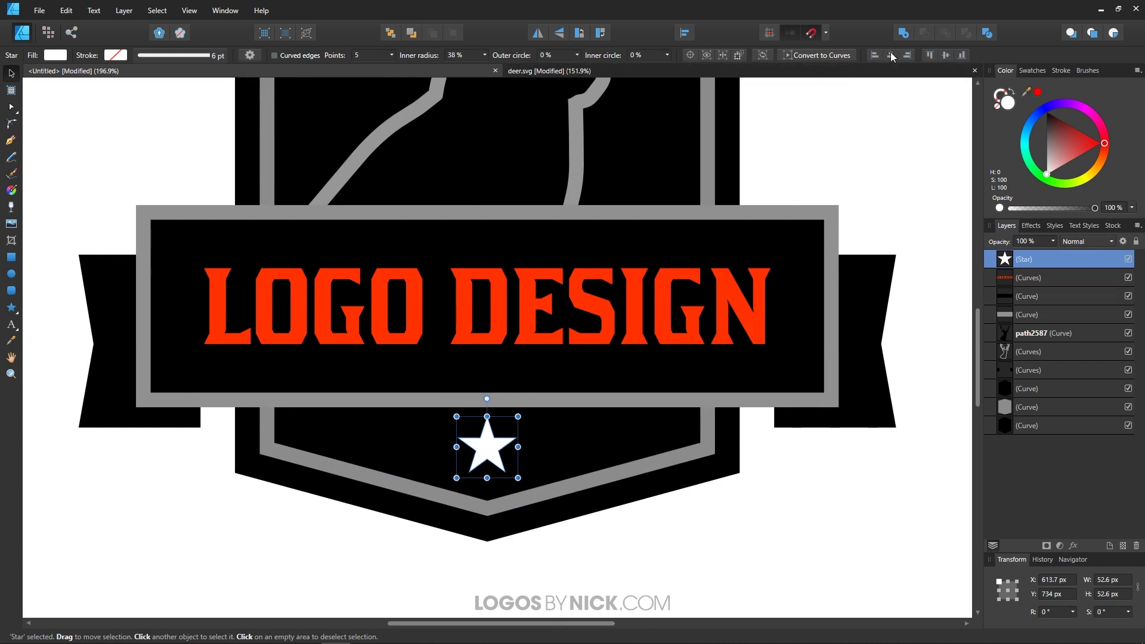
click(724, 541)
scroll(541, 471, down, 5)
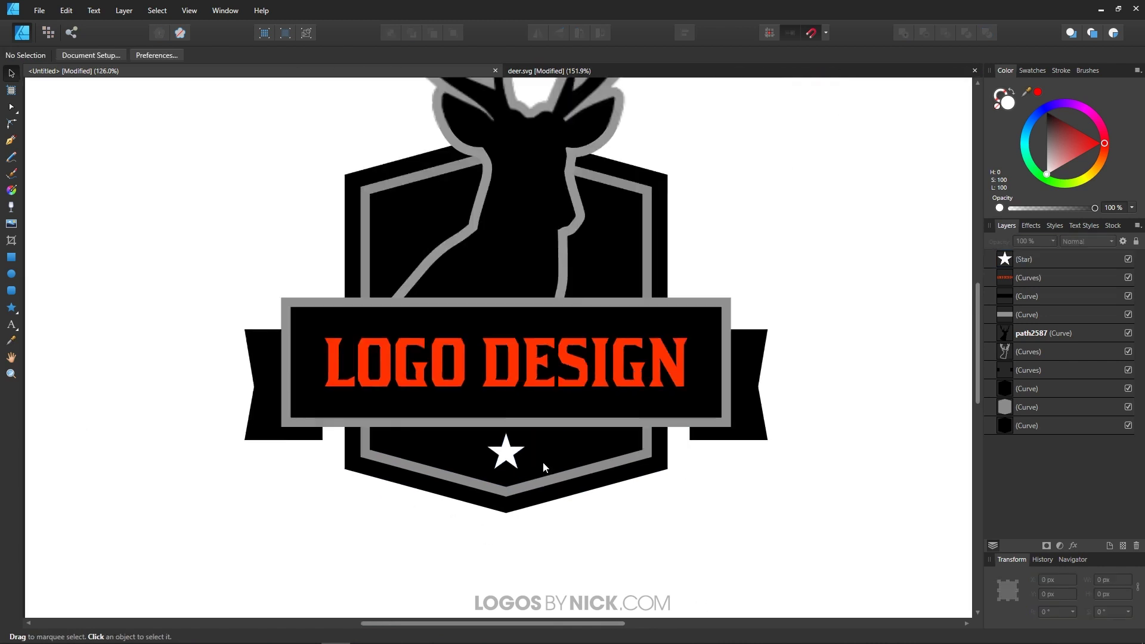
scroll(642, 325, up, 1)
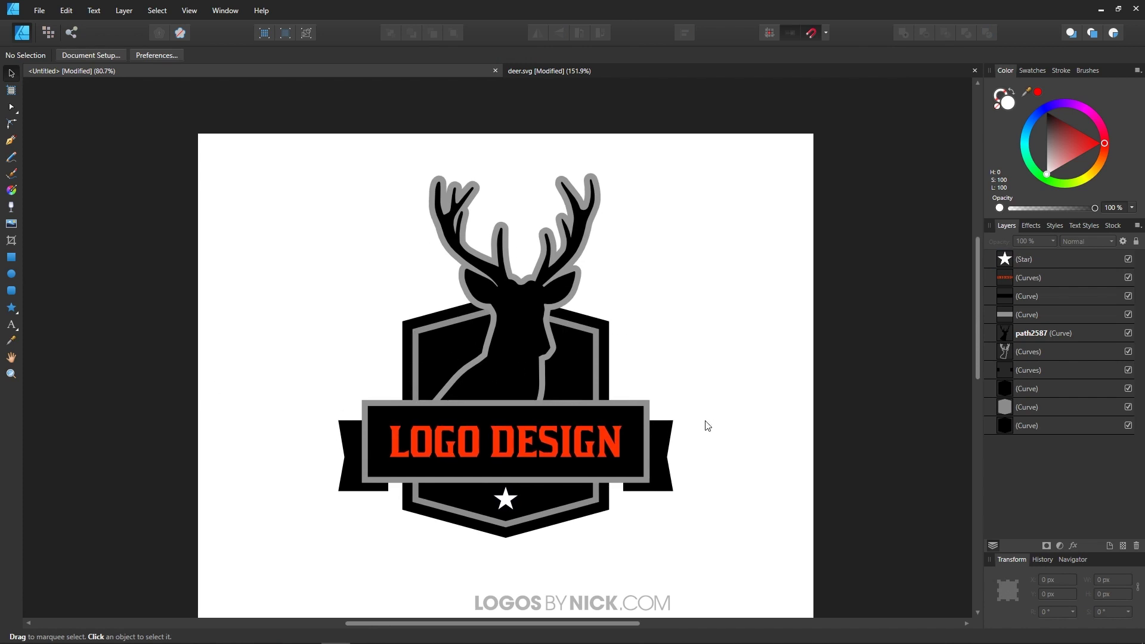
Subtract the grey six-sided shape from the outer black badge shape, leaving a black frame.
scroll(439, 355, up, 5)
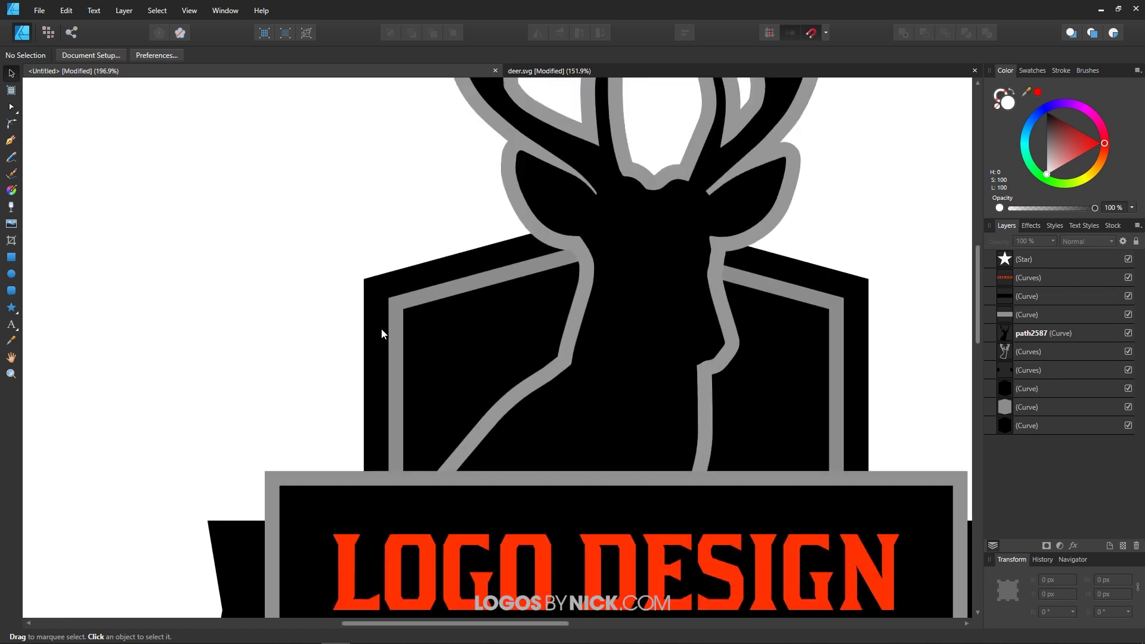
click(392, 324)
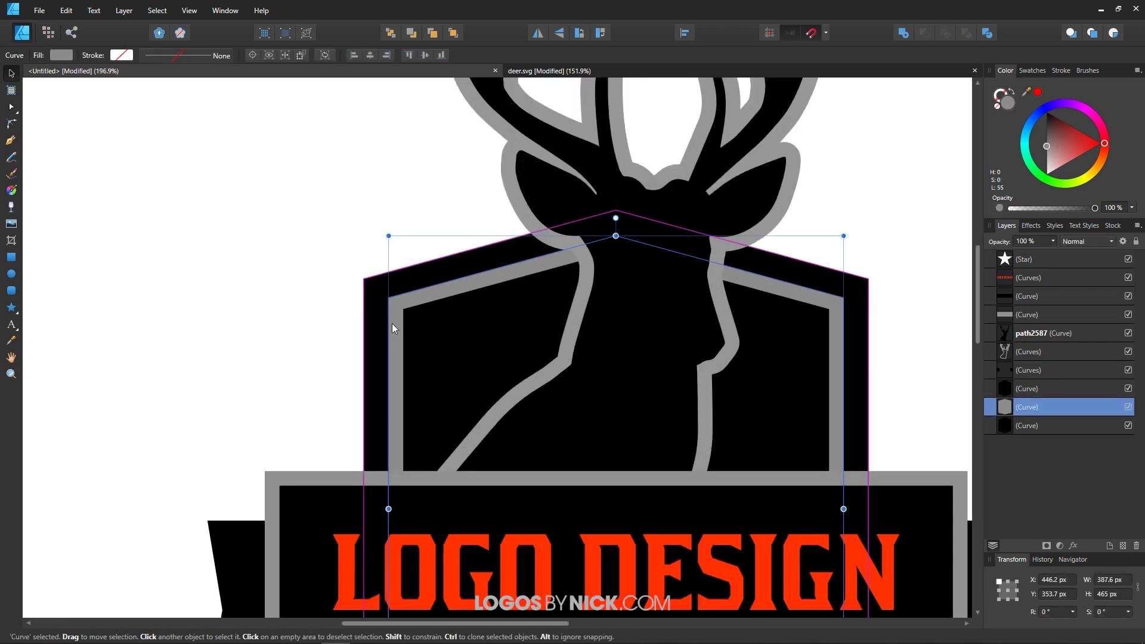
shift+click(373, 296)
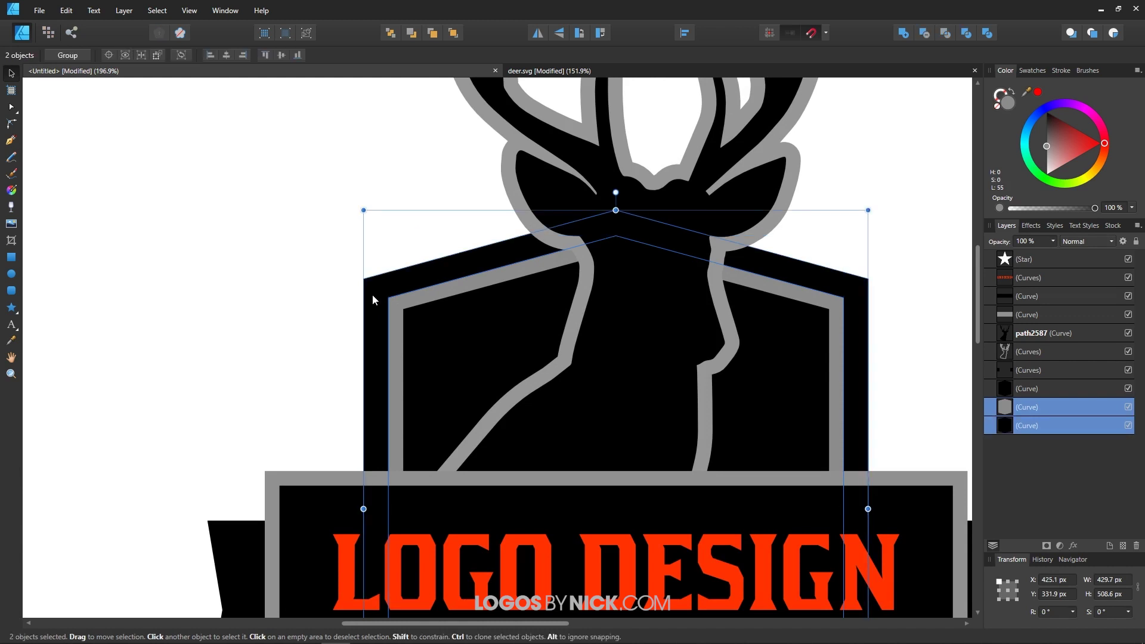
click(923, 34)
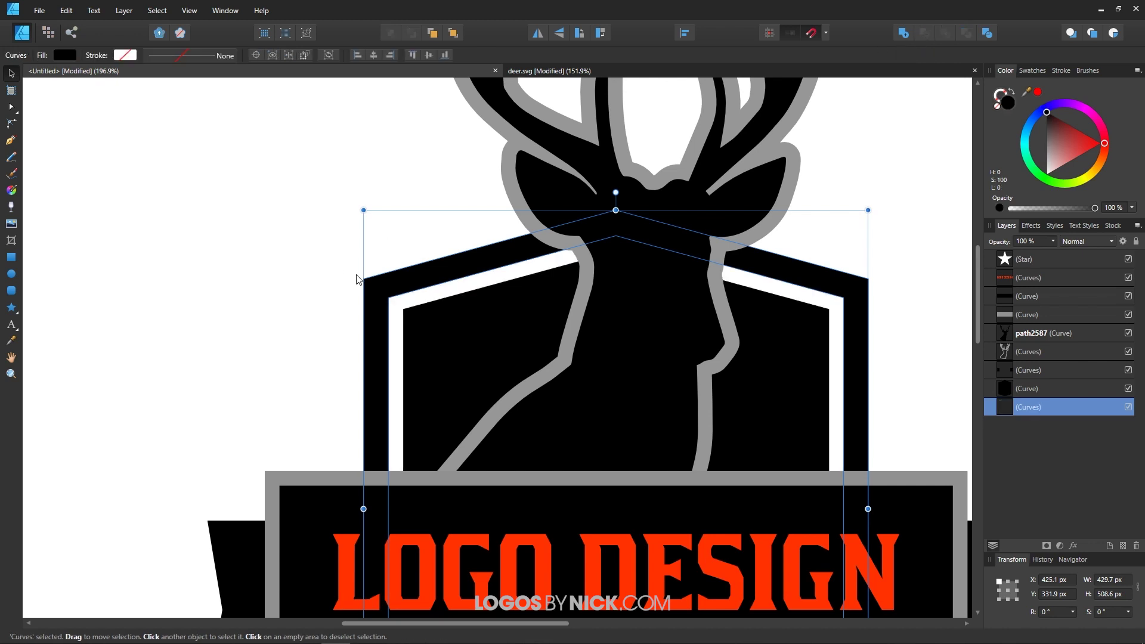
scroll(418, 363, down, 5)
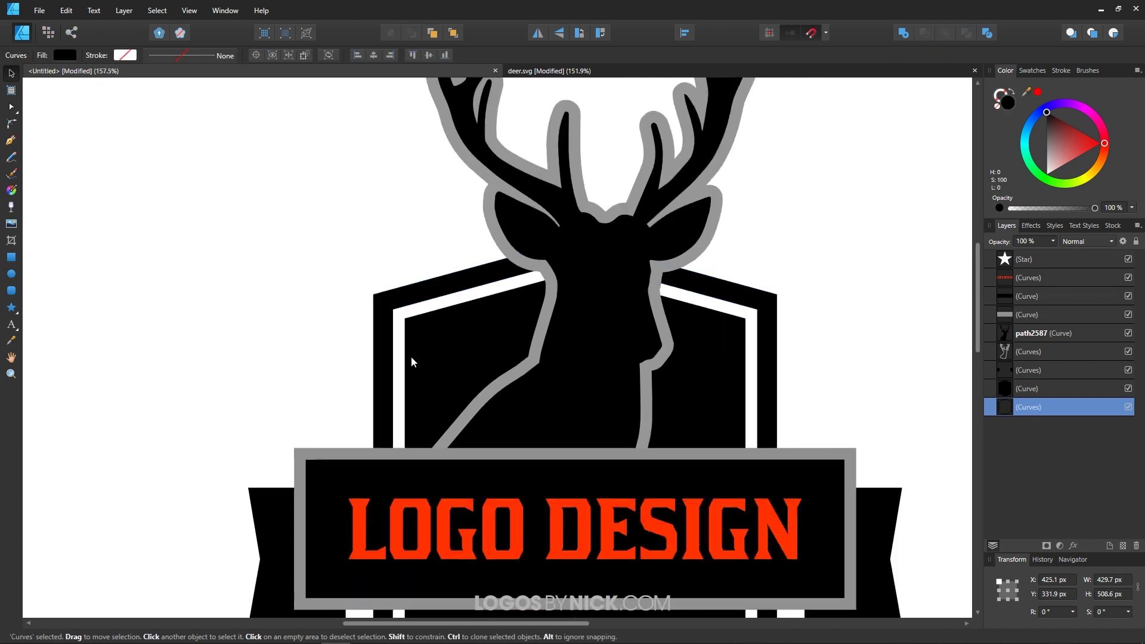
scroll(445, 230, up, 1)
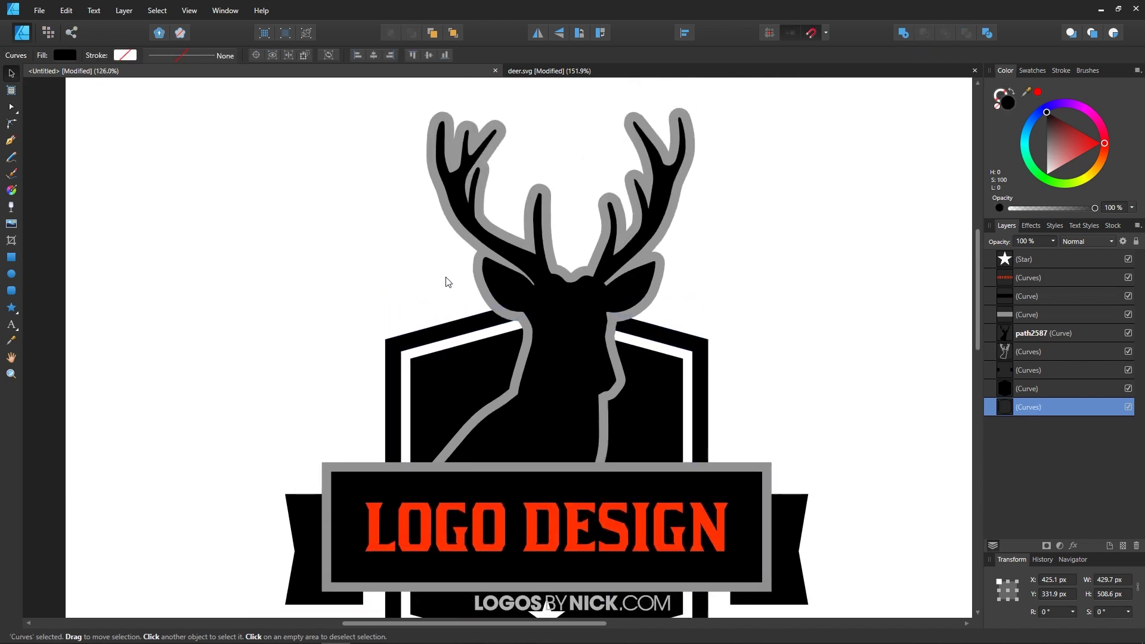
Duplicate the grey deer outline and subtract the copy from the inner black badge shape.
click(428, 156)
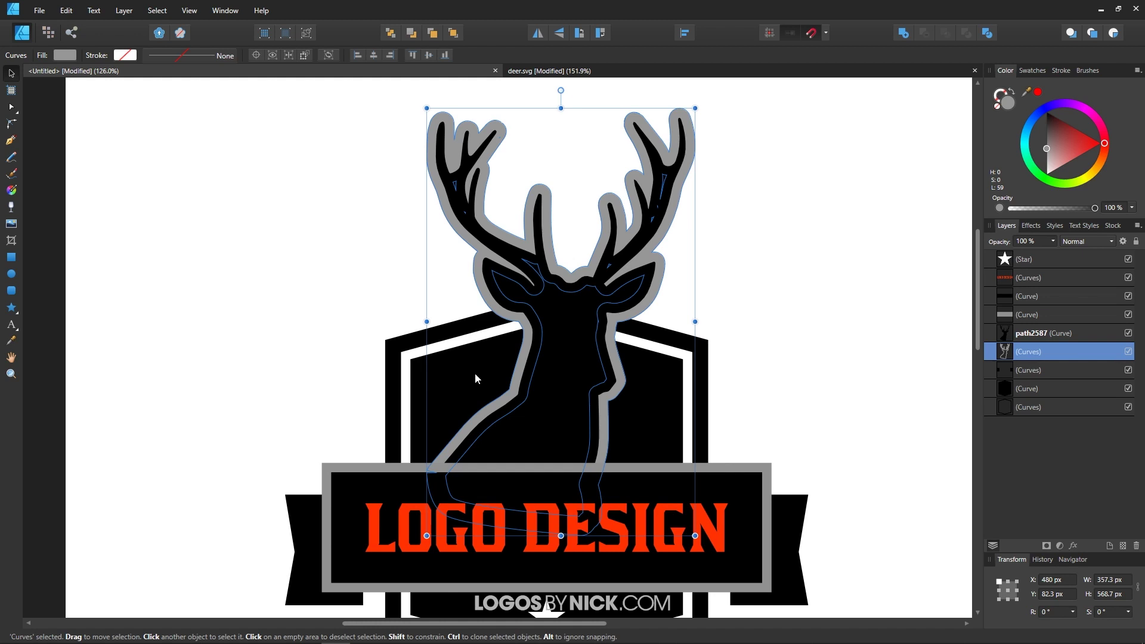
key(ctrl+j)
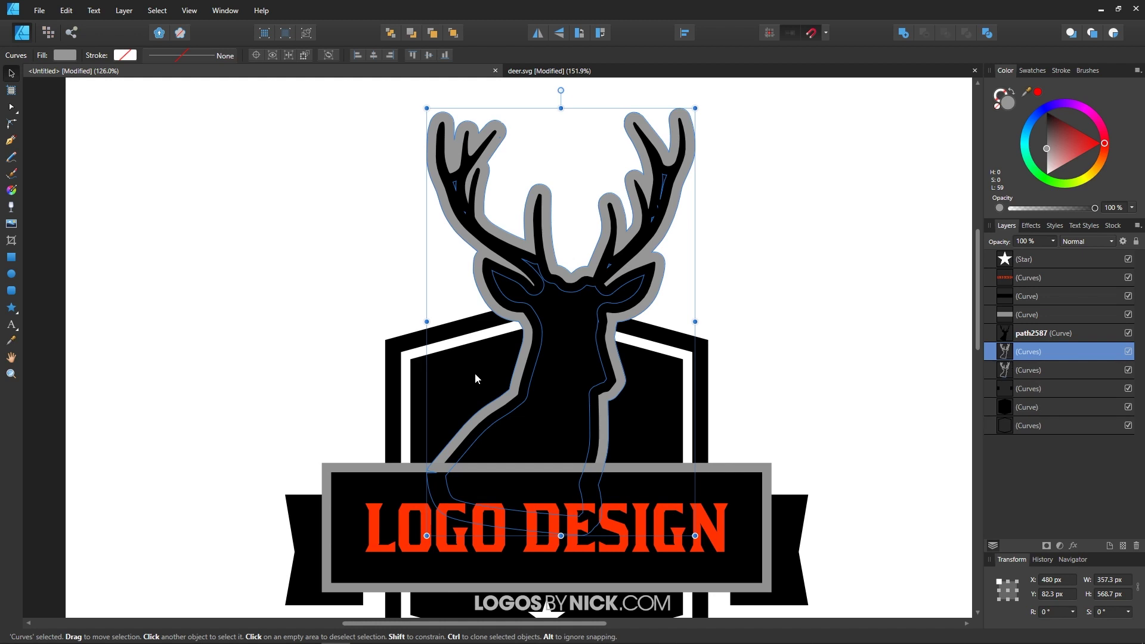
shift+click(449, 376)
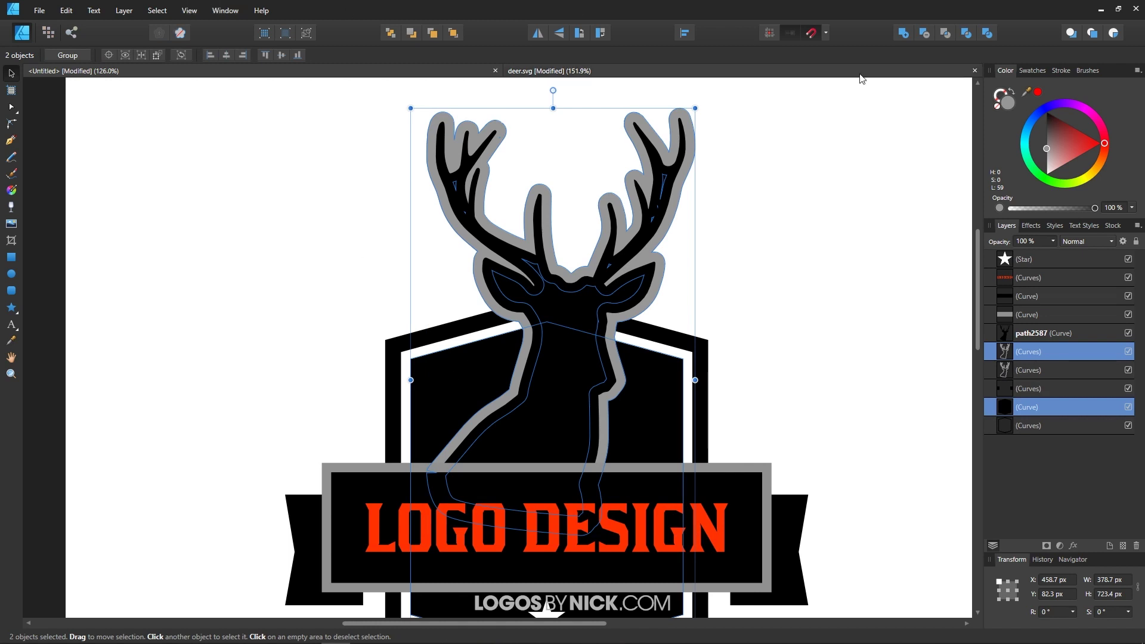
click(925, 33)
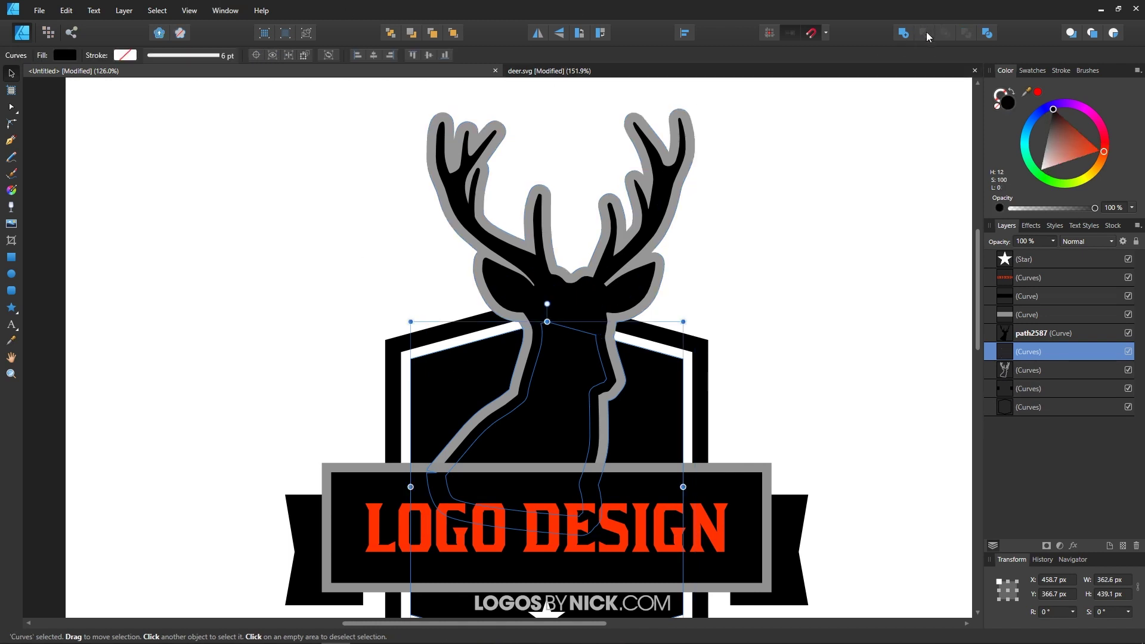
Subtract the remaining grey deer outline from the outer black badge frame.
click(428, 160)
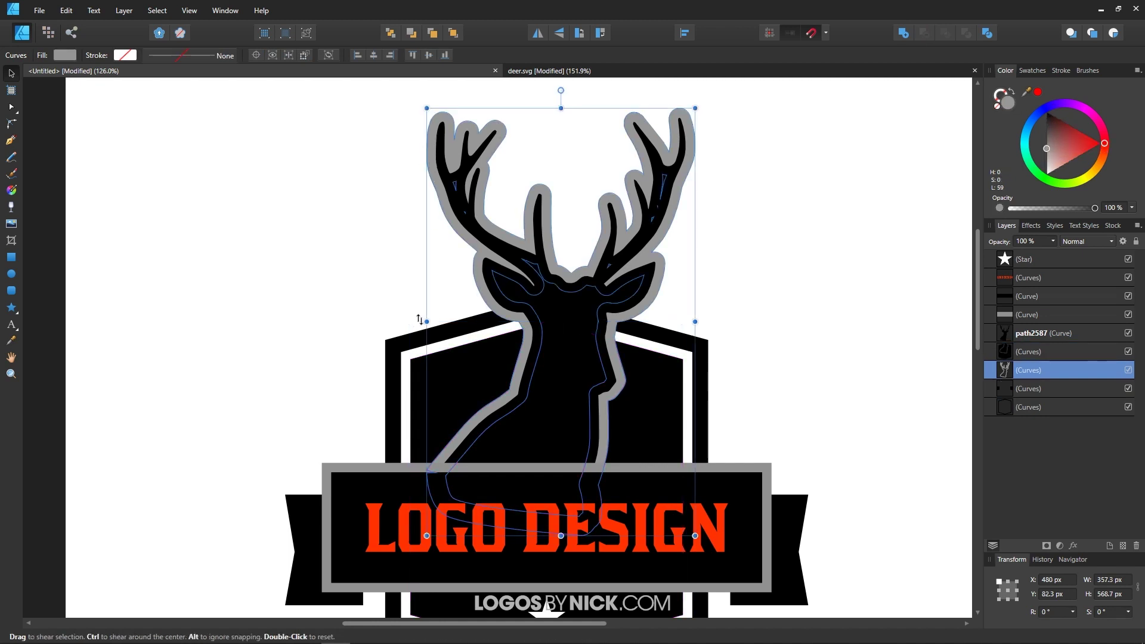
shift+click(399, 356)
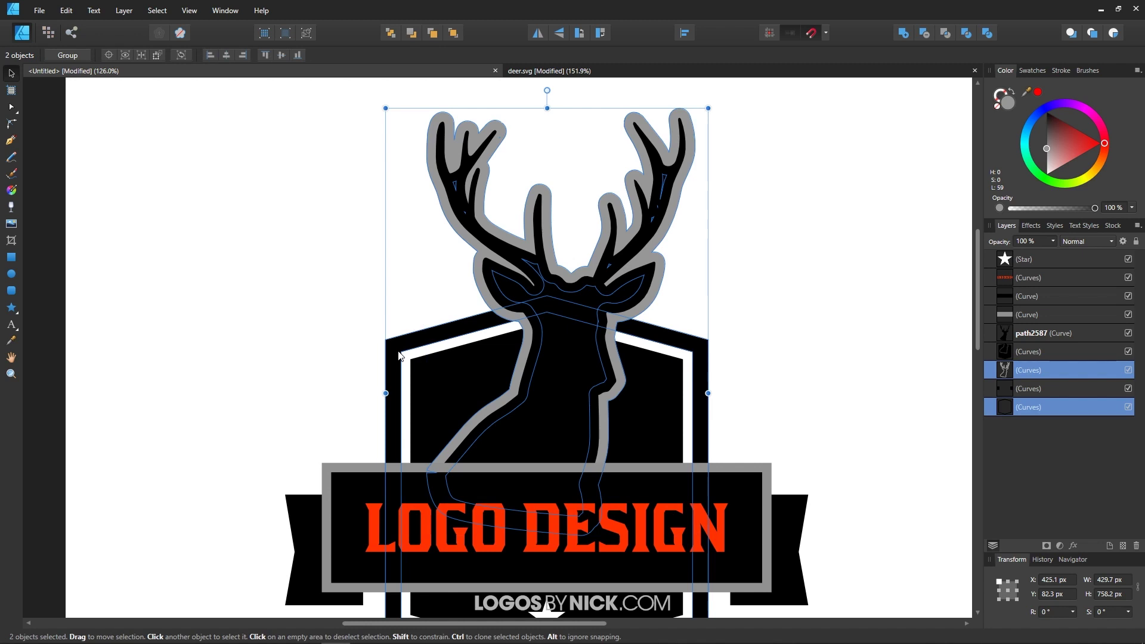
click(925, 33)
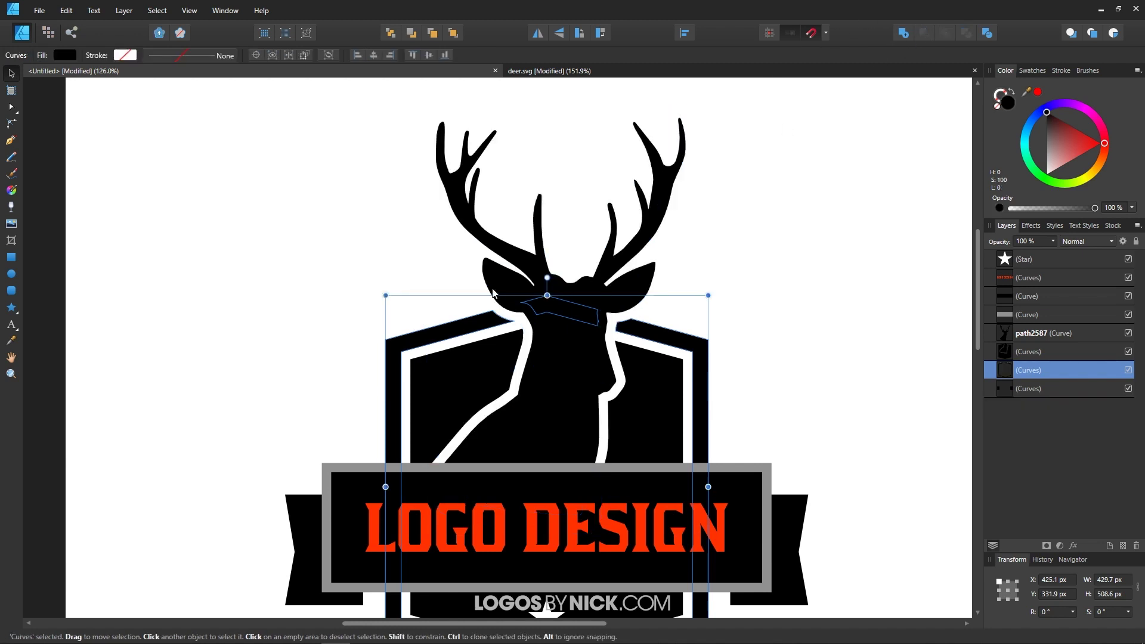
click(809, 369)
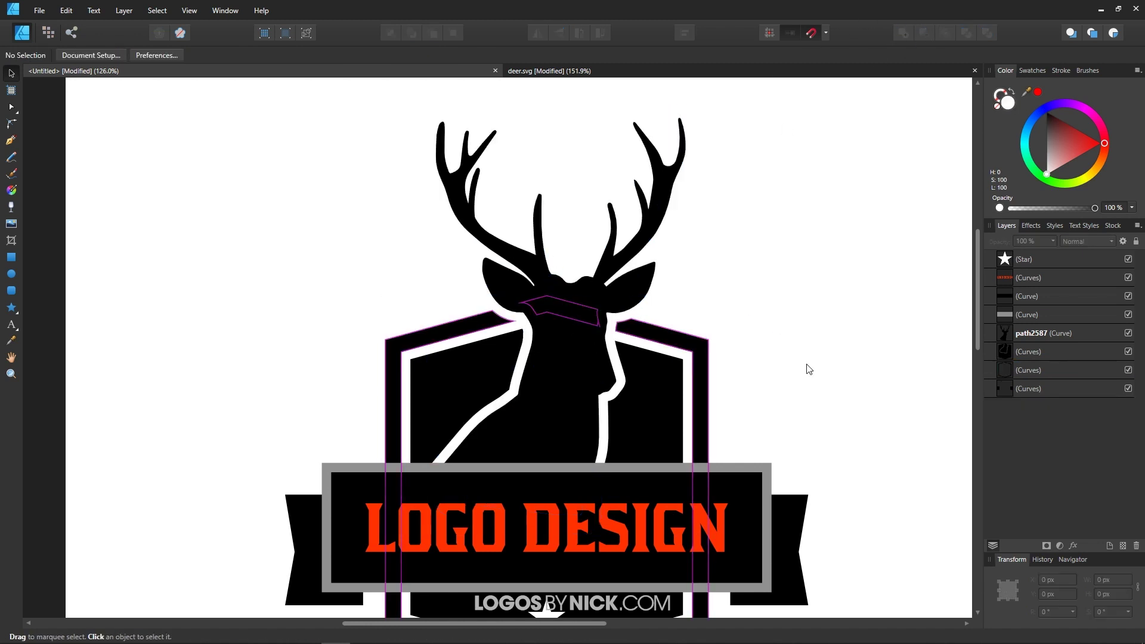
scroll(808, 369, down, 3)
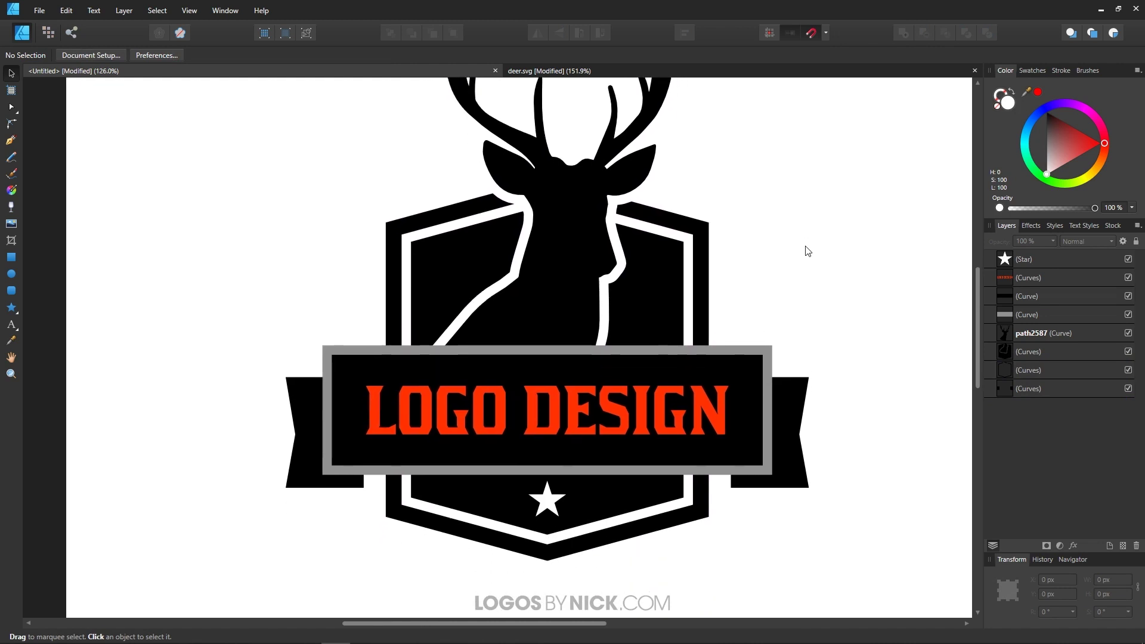
Duplicate the grey banner border rectangle and subtract the copy from the deer silhouette.
click(363, 351)
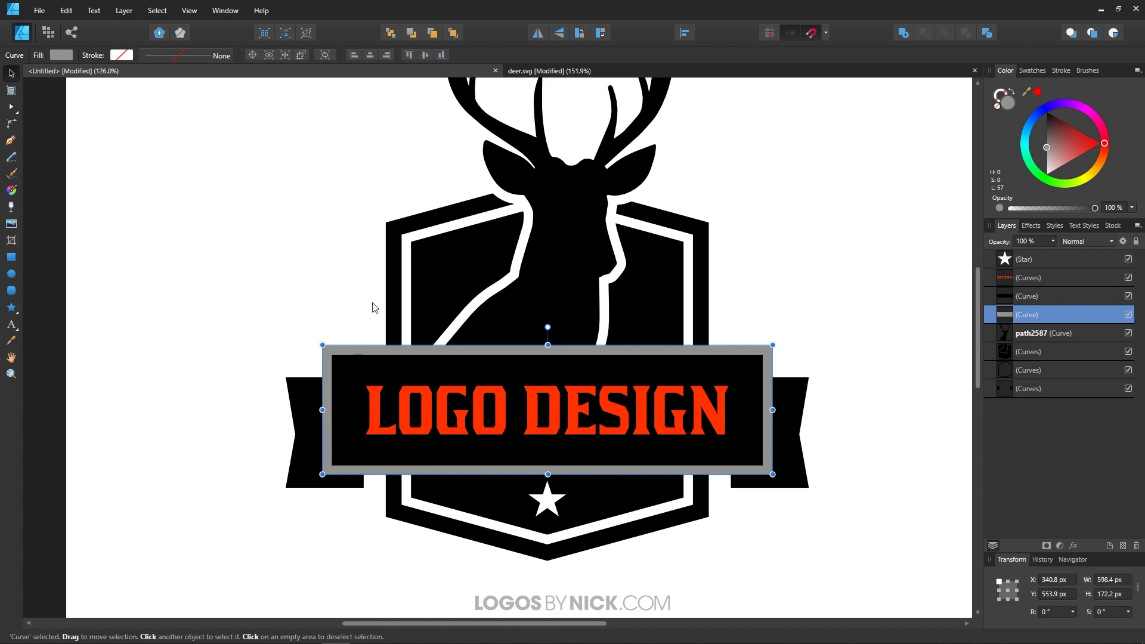
key(ctrl+j)
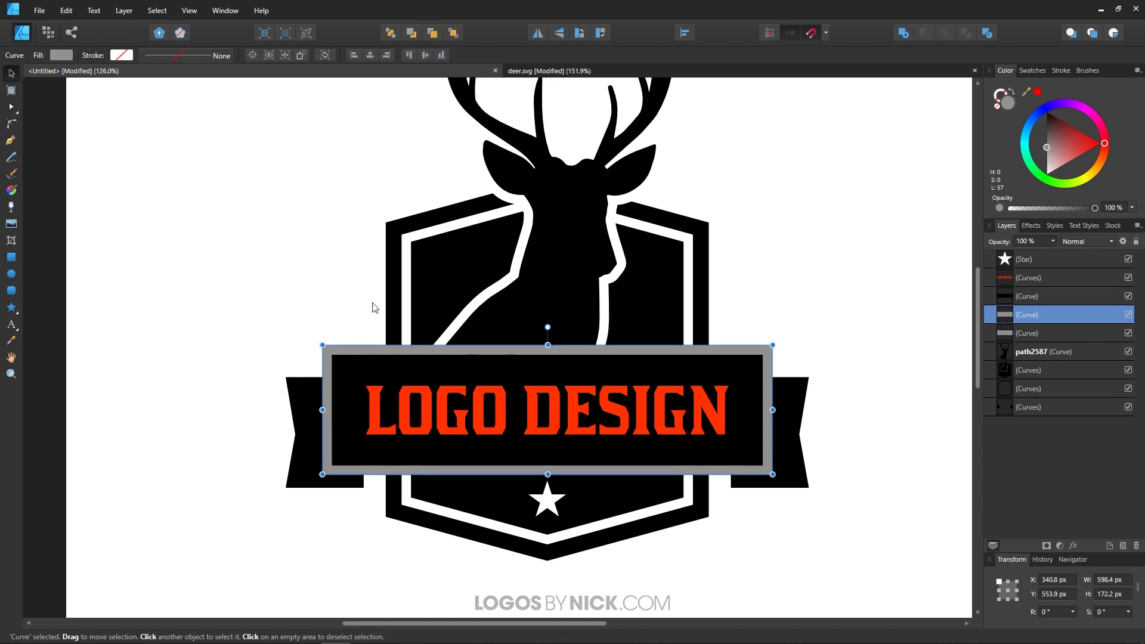
shift+click(585, 193)
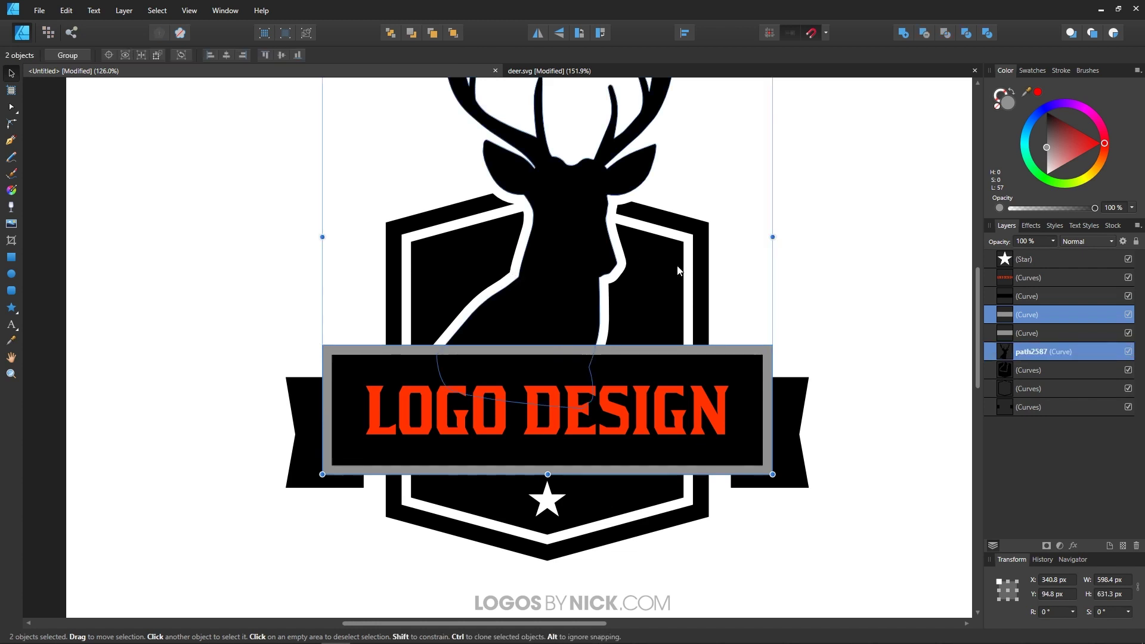
click(925, 34)
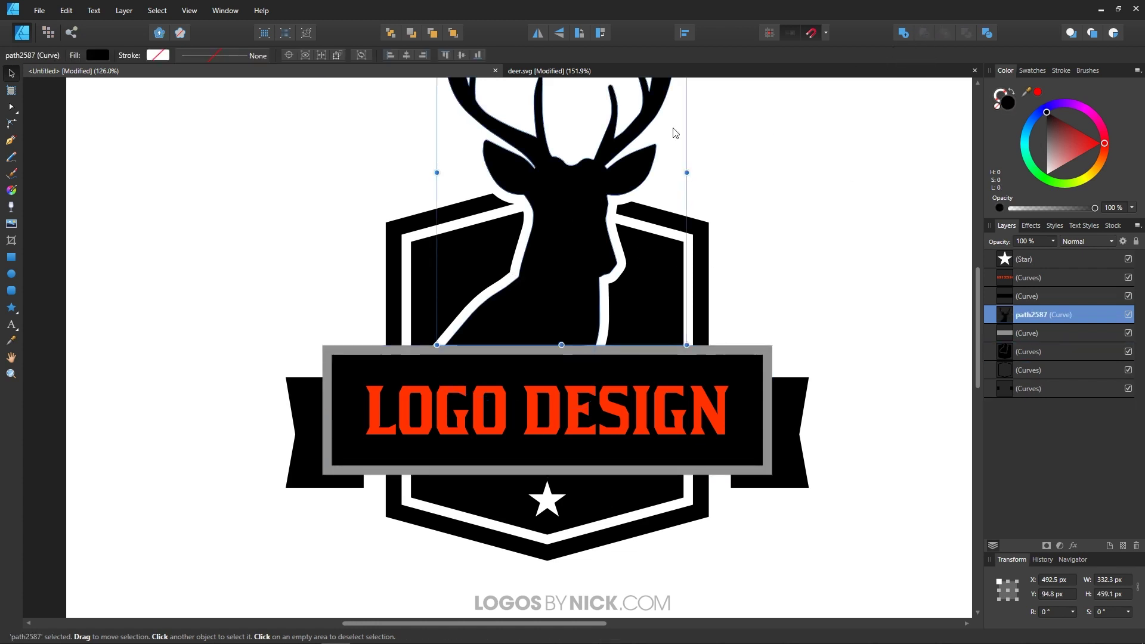
Duplicate the grey banner border rectangle again and subtract the copy from the inner black badge shape.
click(339, 349)
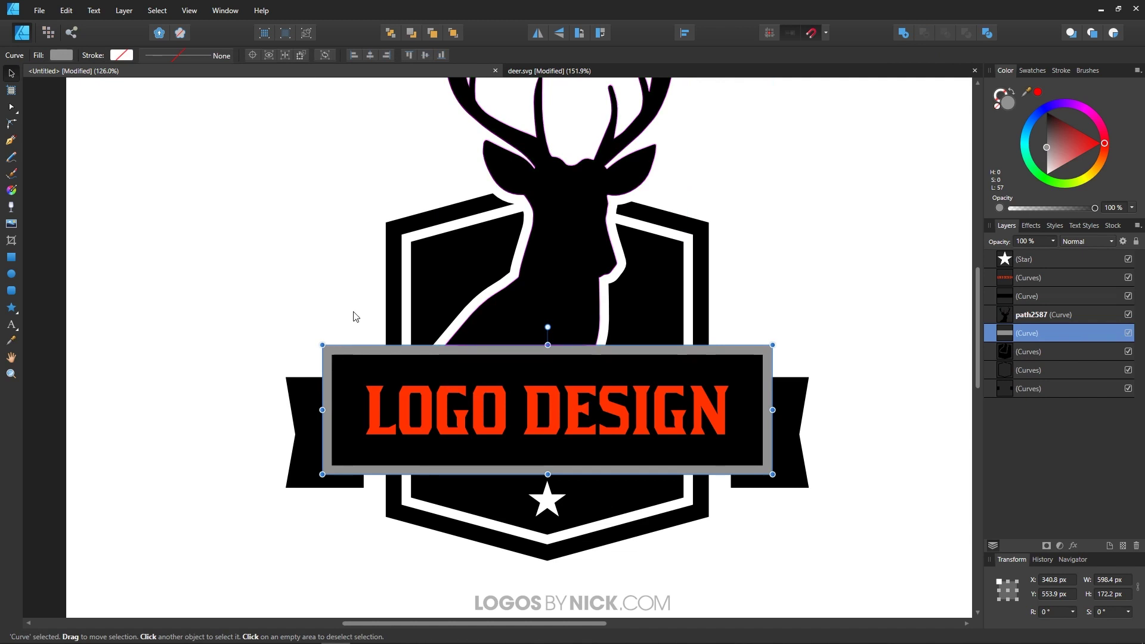
key(ctrl+j)
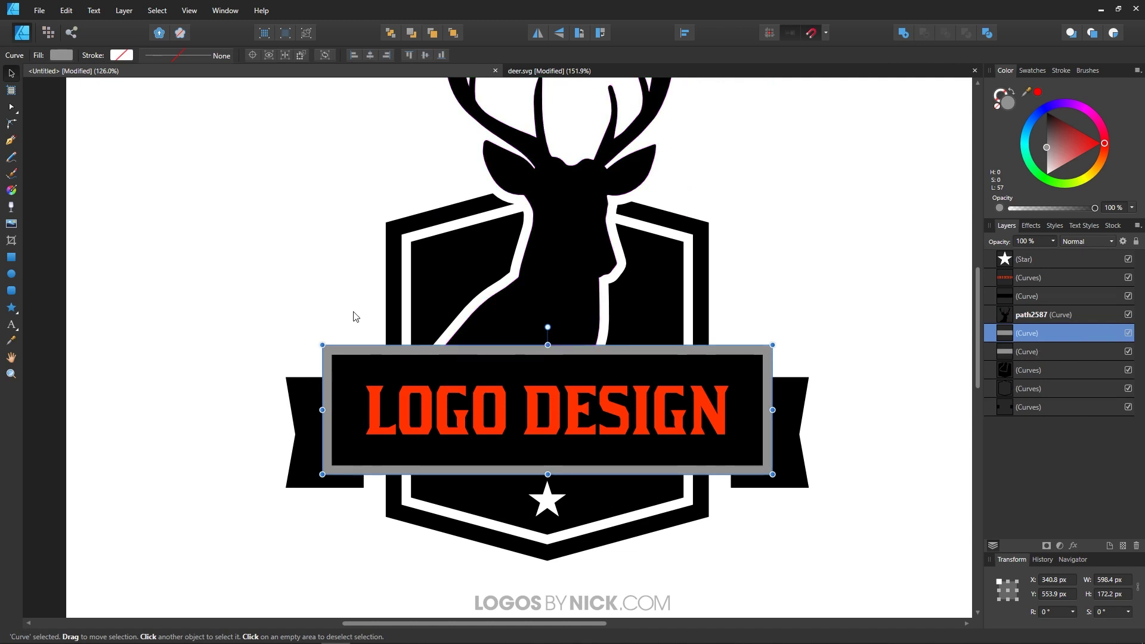
shift+click(469, 240)
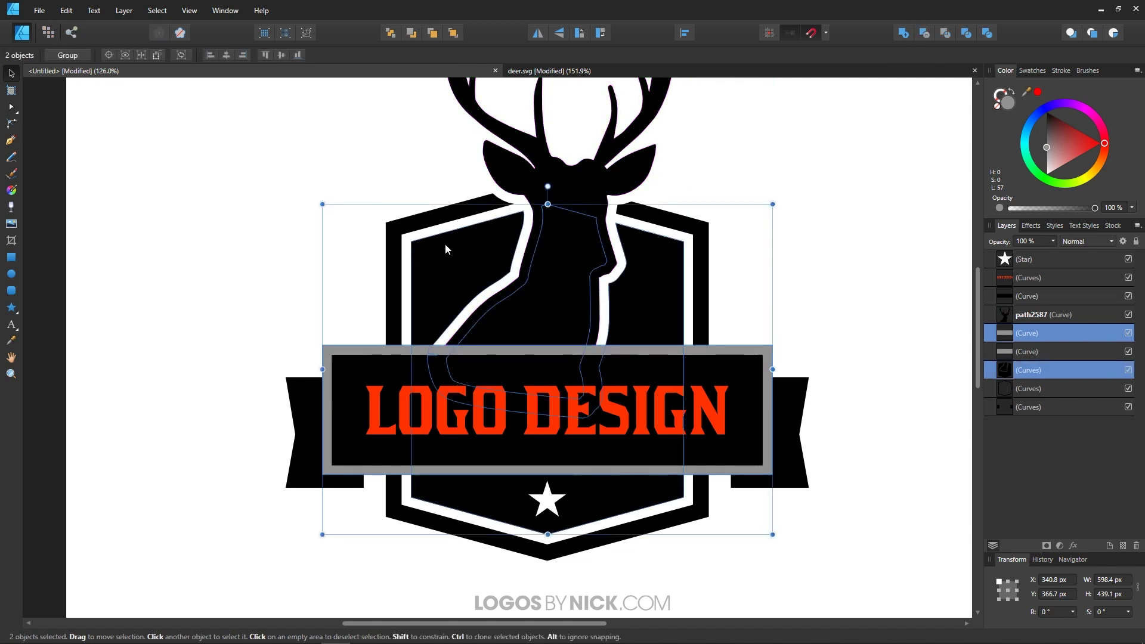
click(924, 33)
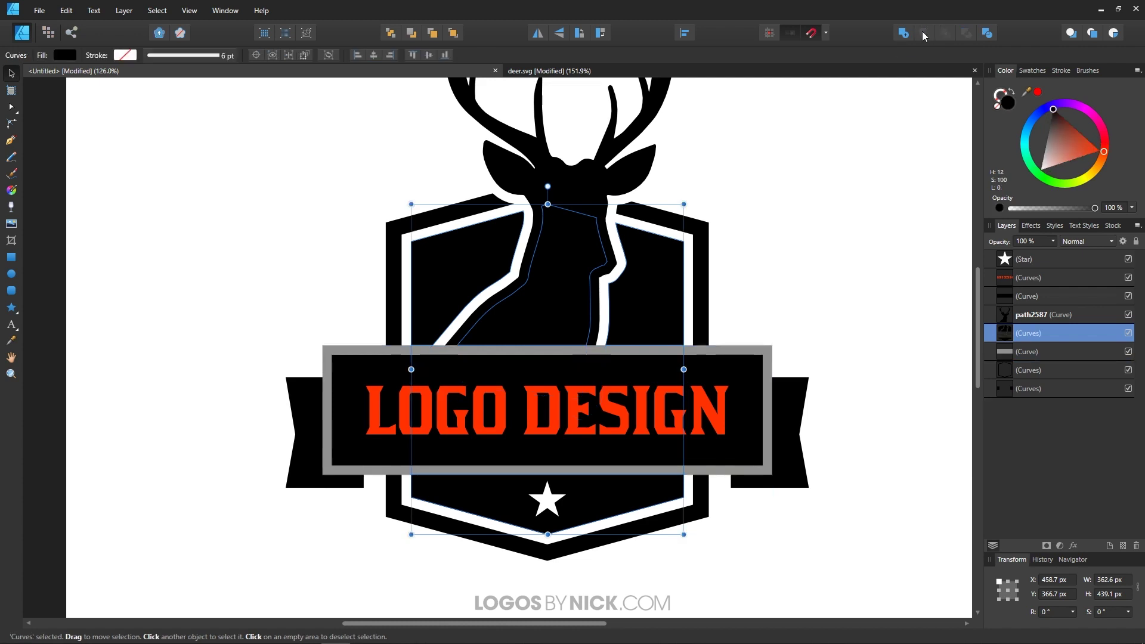
Make another duplicate of the grey banner border rectangle and subtract it from the outer black badge frame.
click(354, 346)
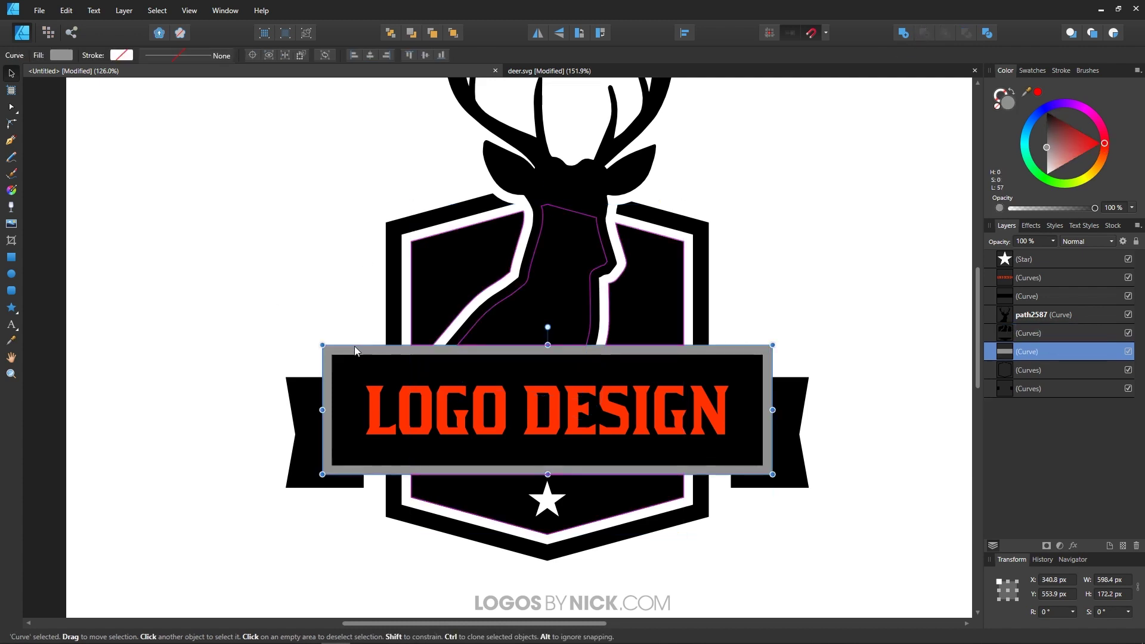
key(ctrl+j)
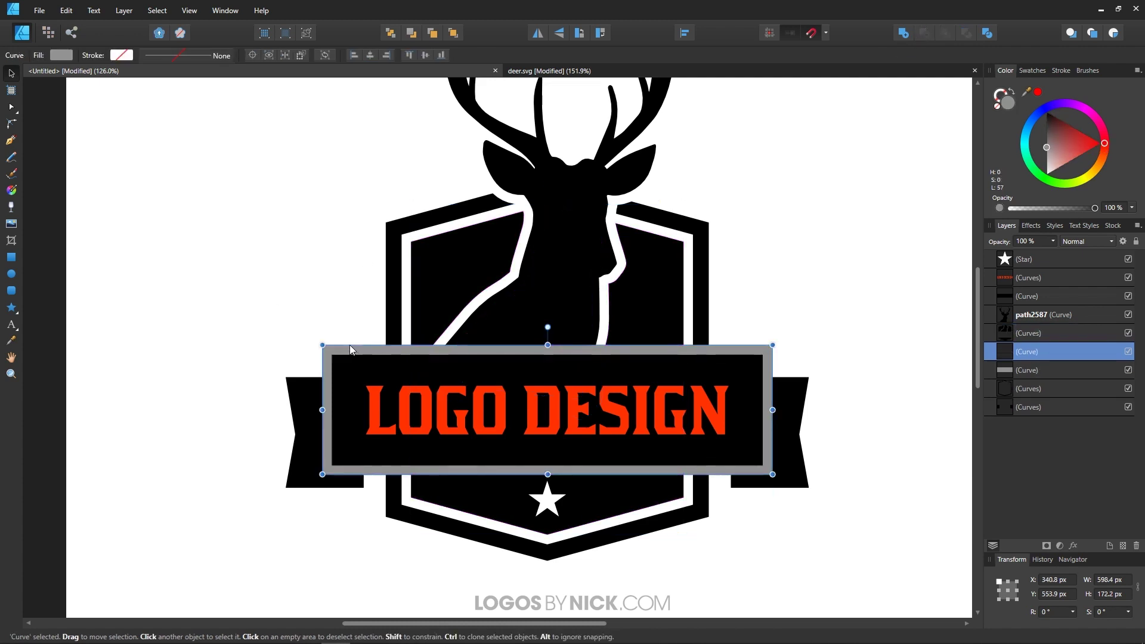
shift+click(398, 237)
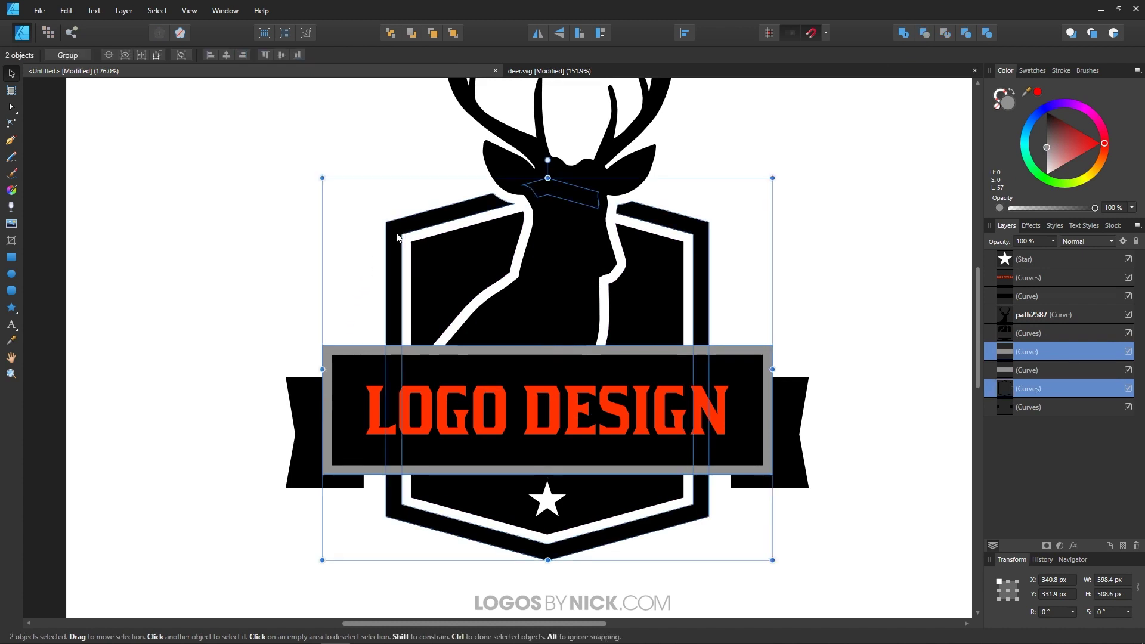
click(923, 33)
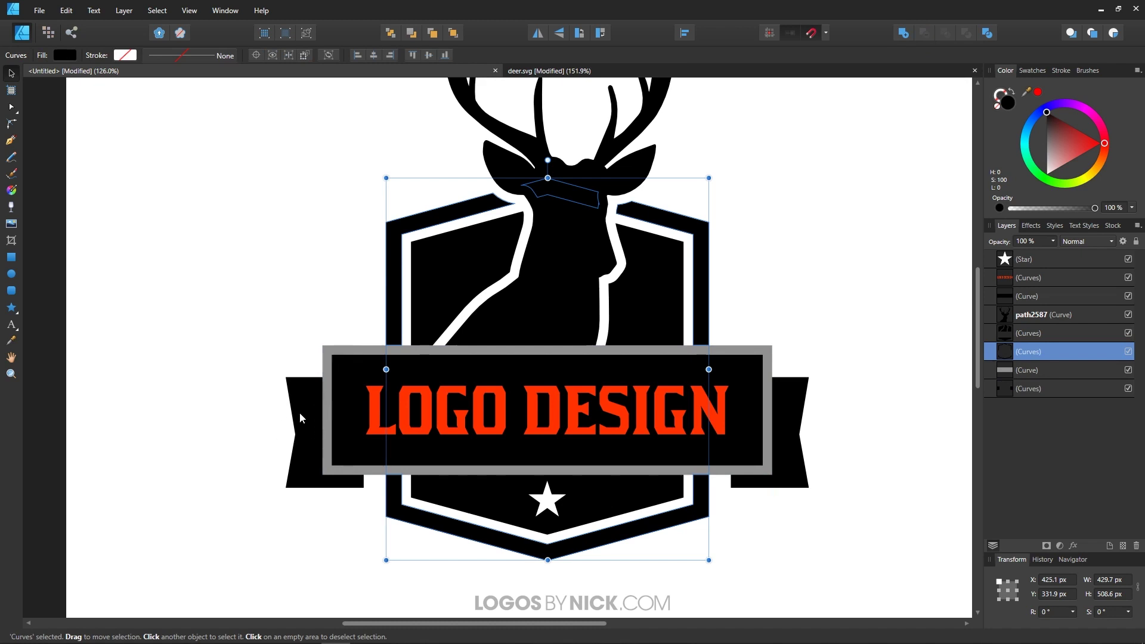
Subtract the remaining grey border rectangle from the black ribbon tails behind the banner.
click(337, 348)
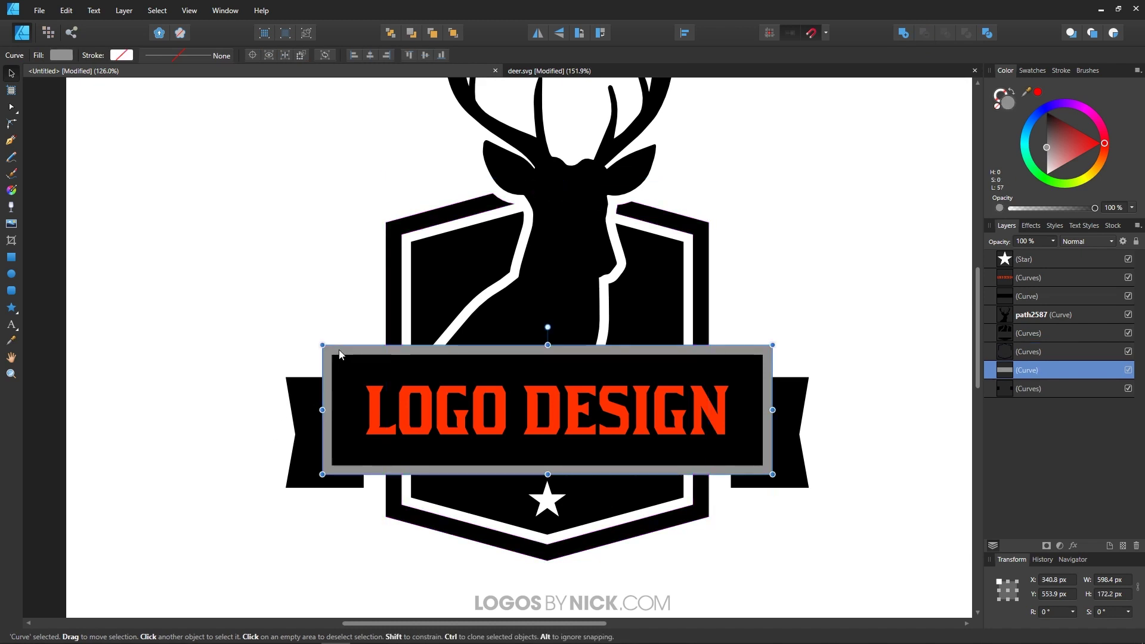
shift+click(305, 391)
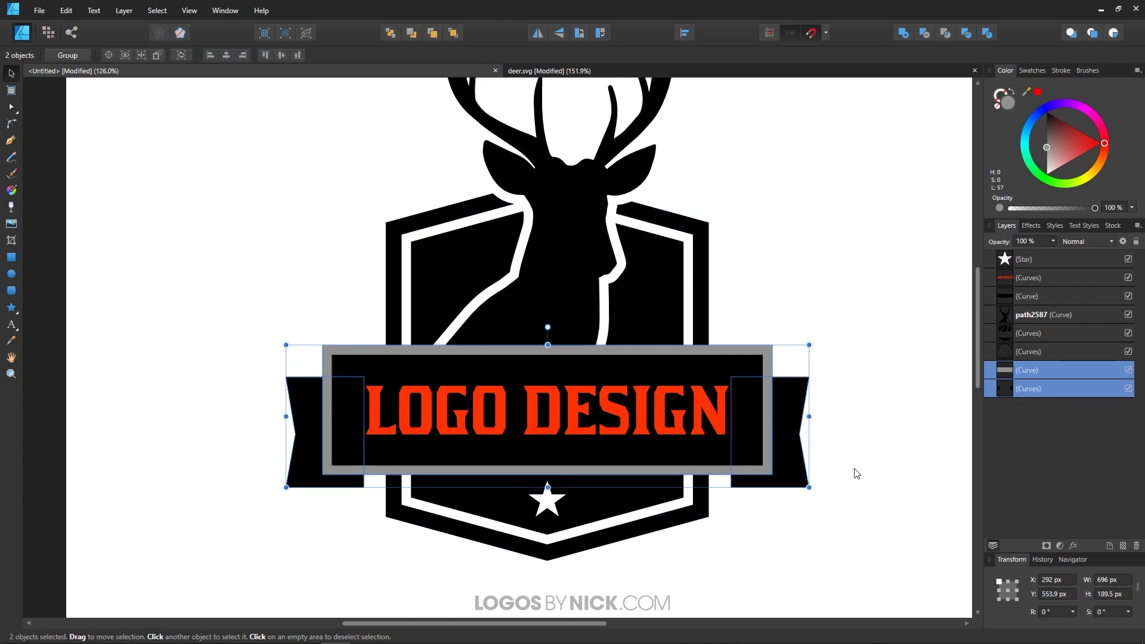
click(924, 32)
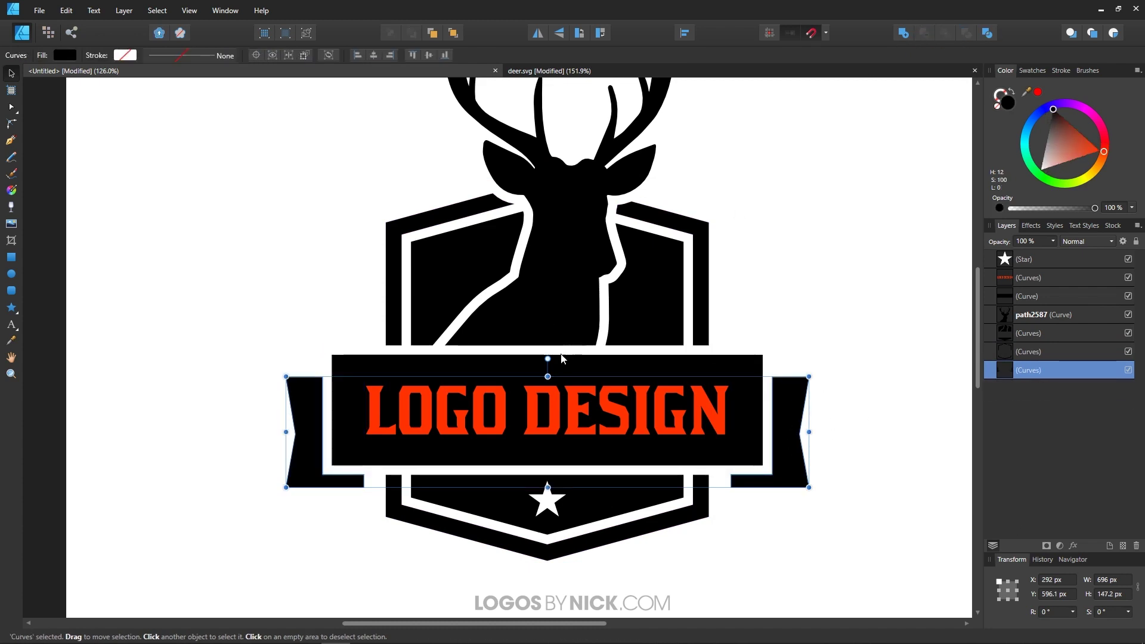
Subtract the white star from the inner black badge shape.
click(551, 505)
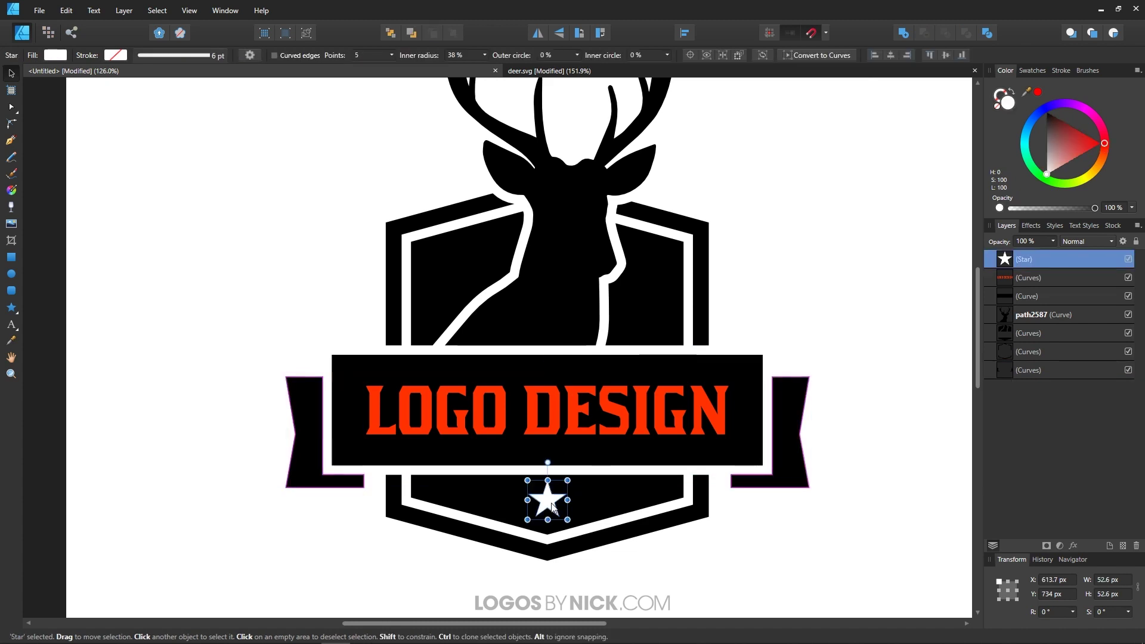
shift+click(499, 495)
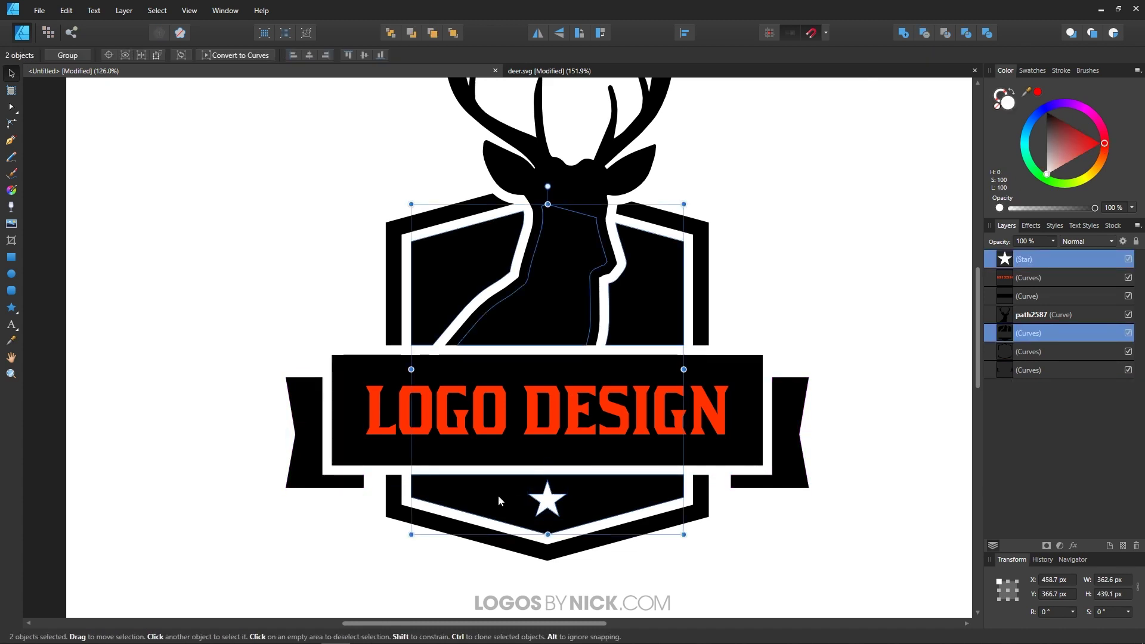
click(924, 34)
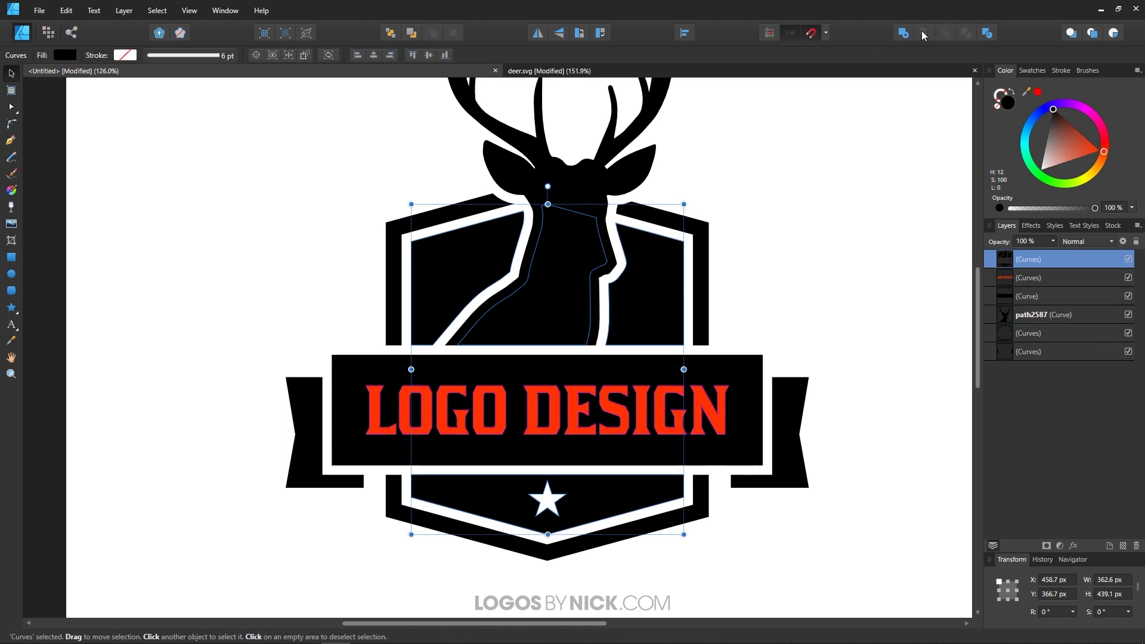
Subtract the red LOGO DESIGN lettering from the black banner rectangle and deselect everything.
click(542, 419)
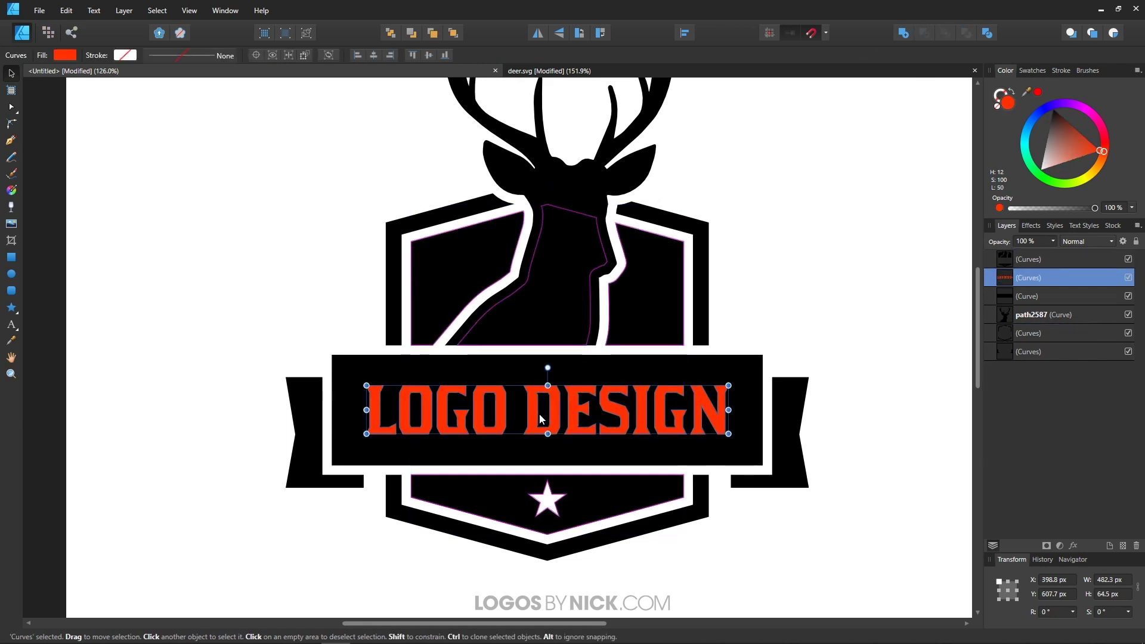
shift+click(362, 360)
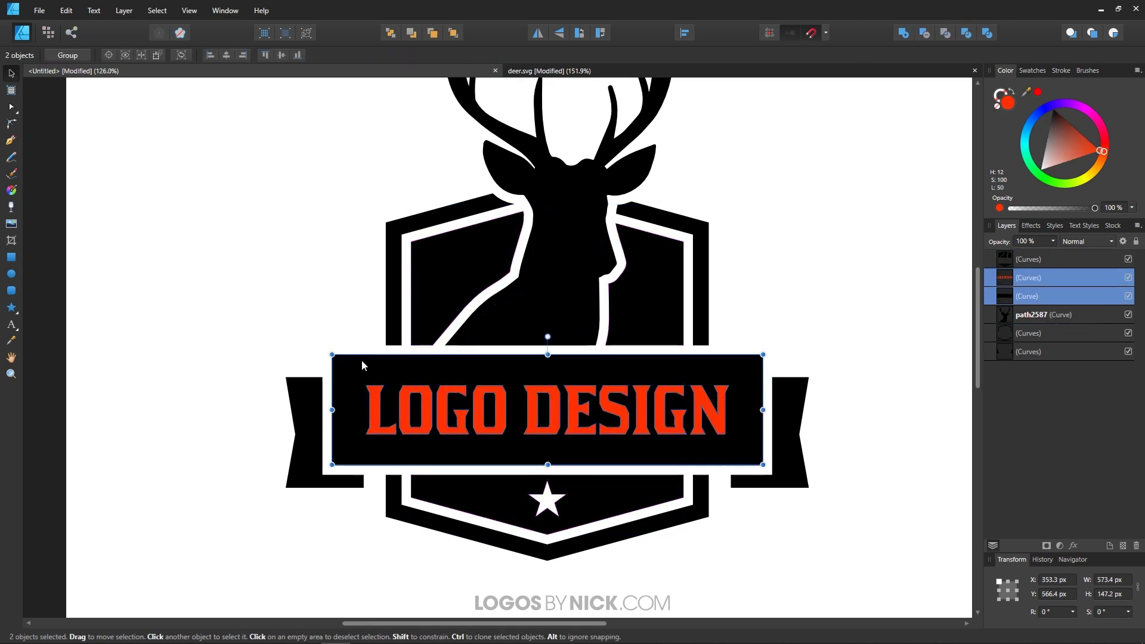
click(926, 34)
click(818, 263)
scroll(529, 430, down, 3)
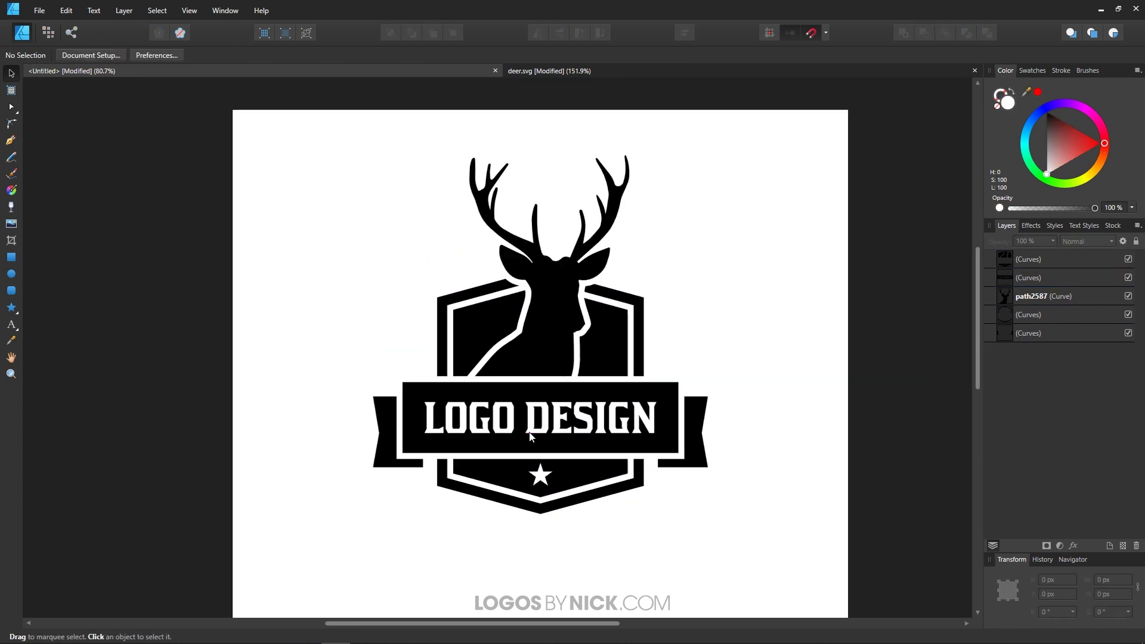
scroll(634, 434, down, 2)
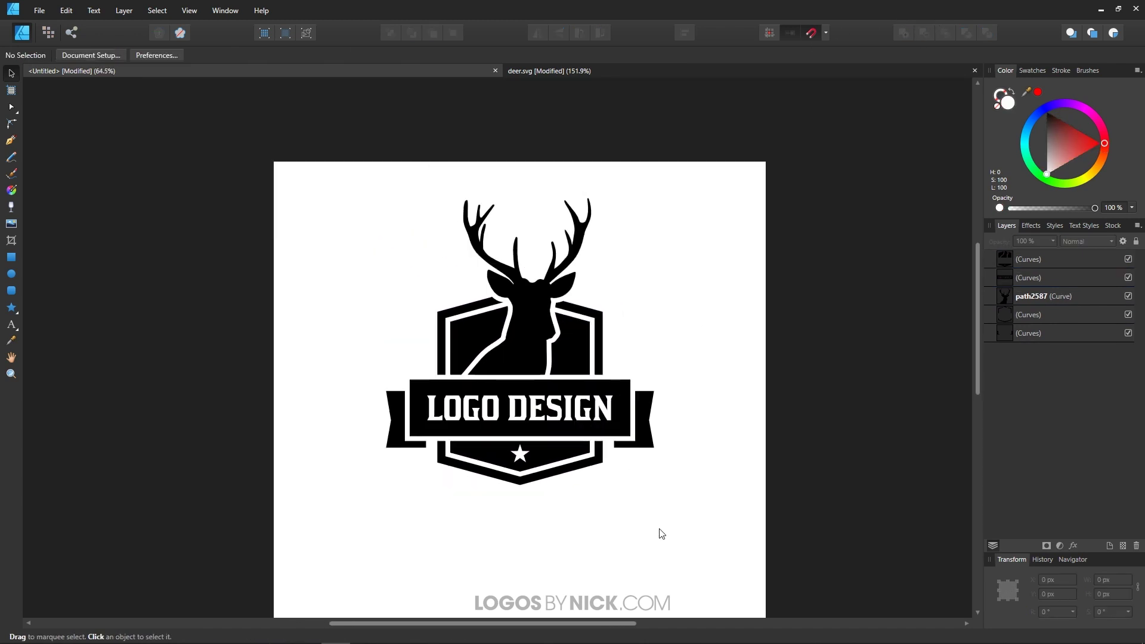
Try recolouring the whole logo with a muted reddish-brown fill.
drag(706, 539, 363, 178)
mouse_move(1087, 146)
mouse_down()
mouse_move(1068, 145)
mouse_move(1081, 161)
mouse_move(1066, 144)
mouse_up()
click(689, 336)
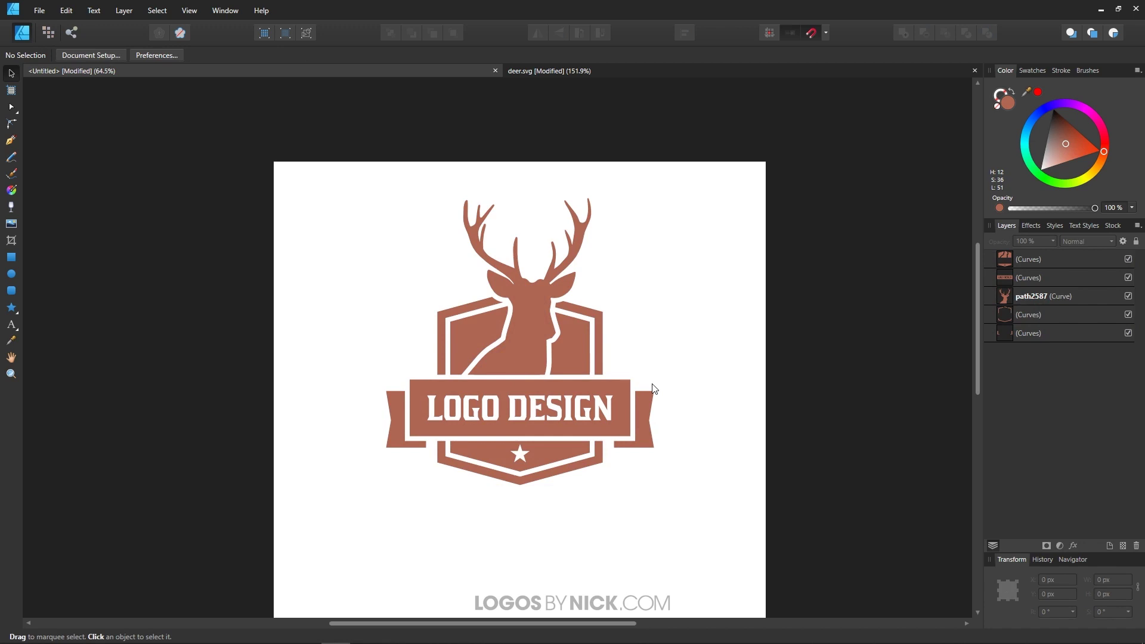
Undo the reddish-brown recolouring of the whole logo.
key(ctrl+a)
key(ctrl+z)
key(ctrl+z)
key(ctrl+z)
key(ctrl+z)
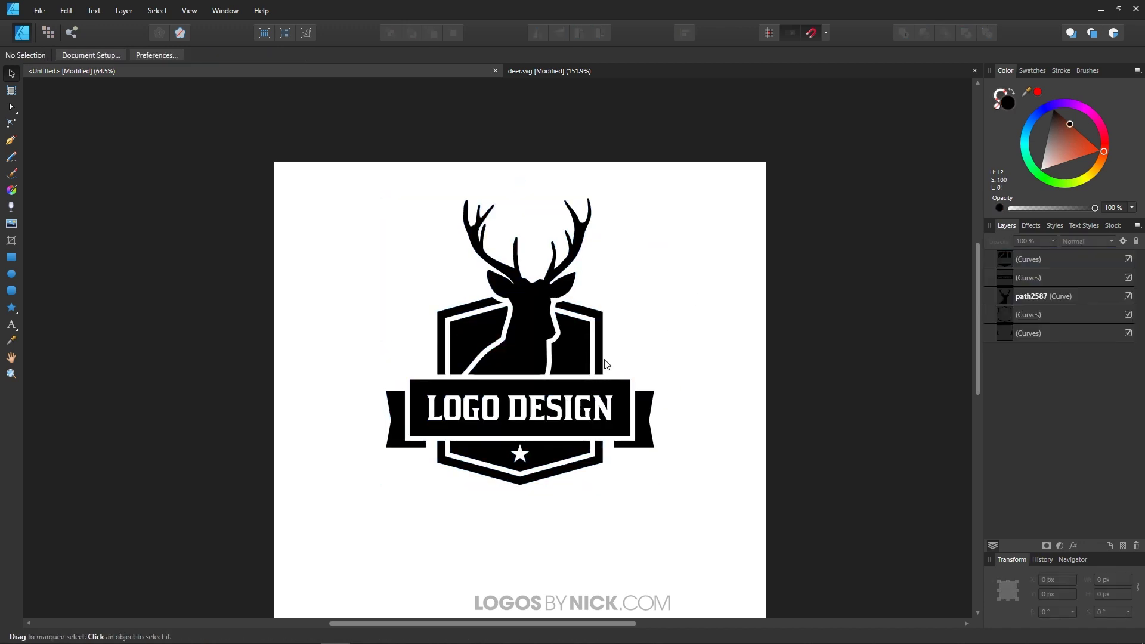
Fill the banner, the ribbon tails and the outer badge frame with bright red (H 4, S 100, L 50).
scroll(608, 384, up, 1)
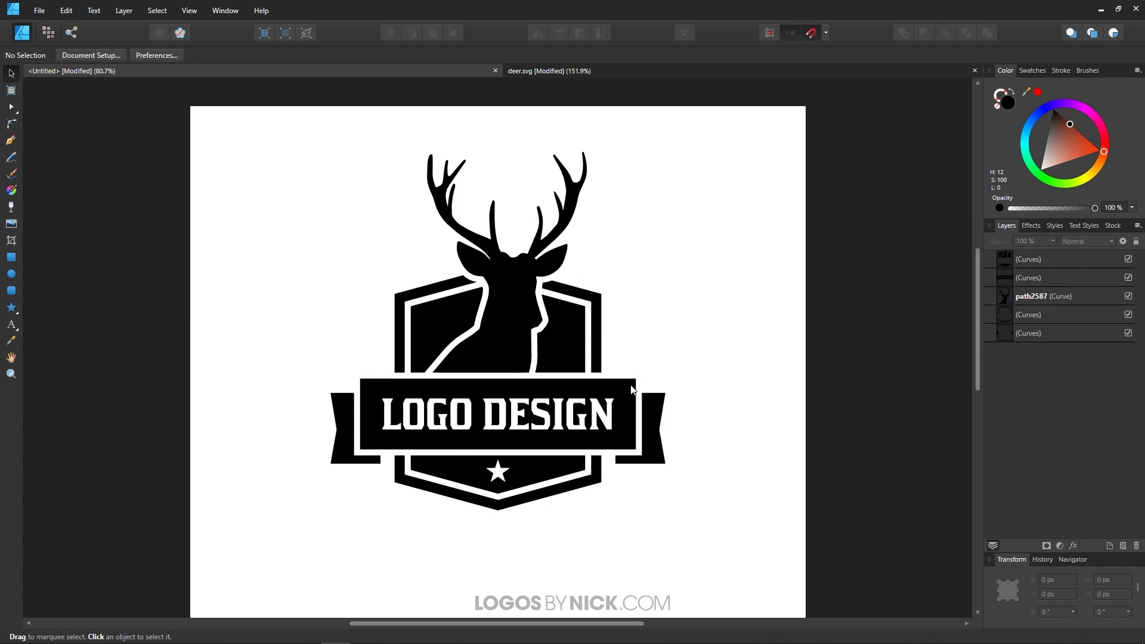
click(632, 389)
click(694, 356)
click(615, 398)
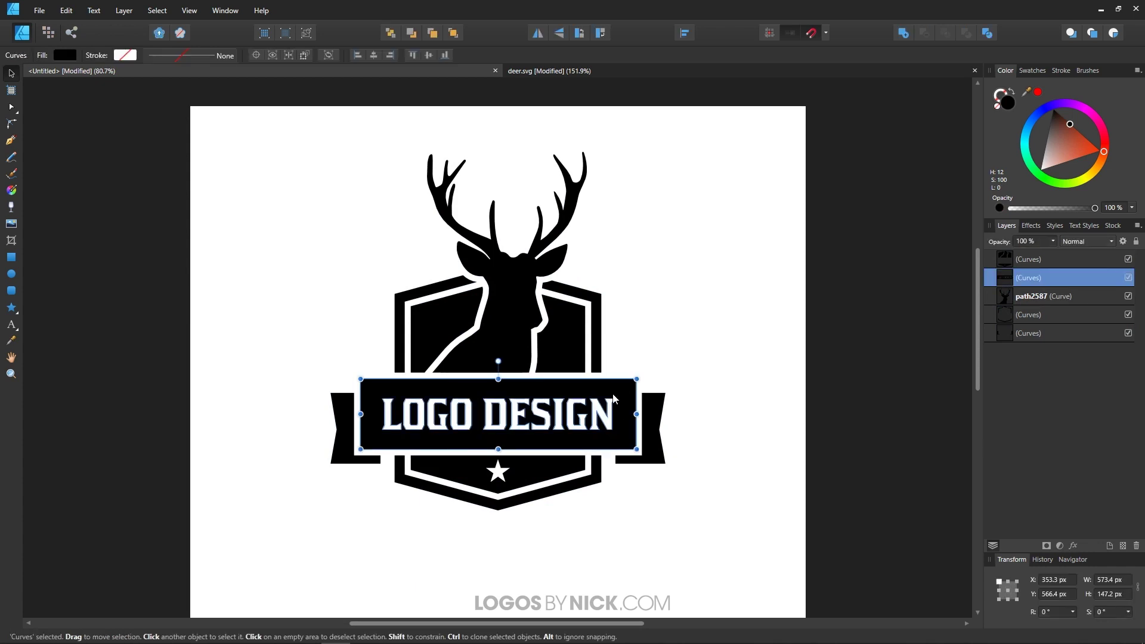
shift+click(661, 410)
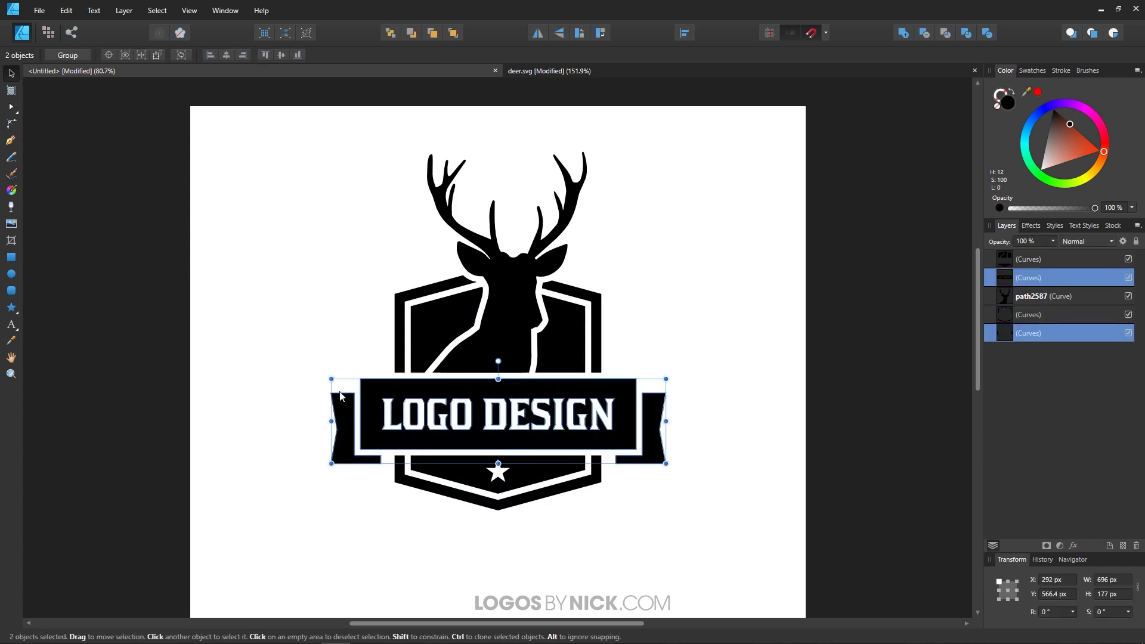
shift+click(399, 310)
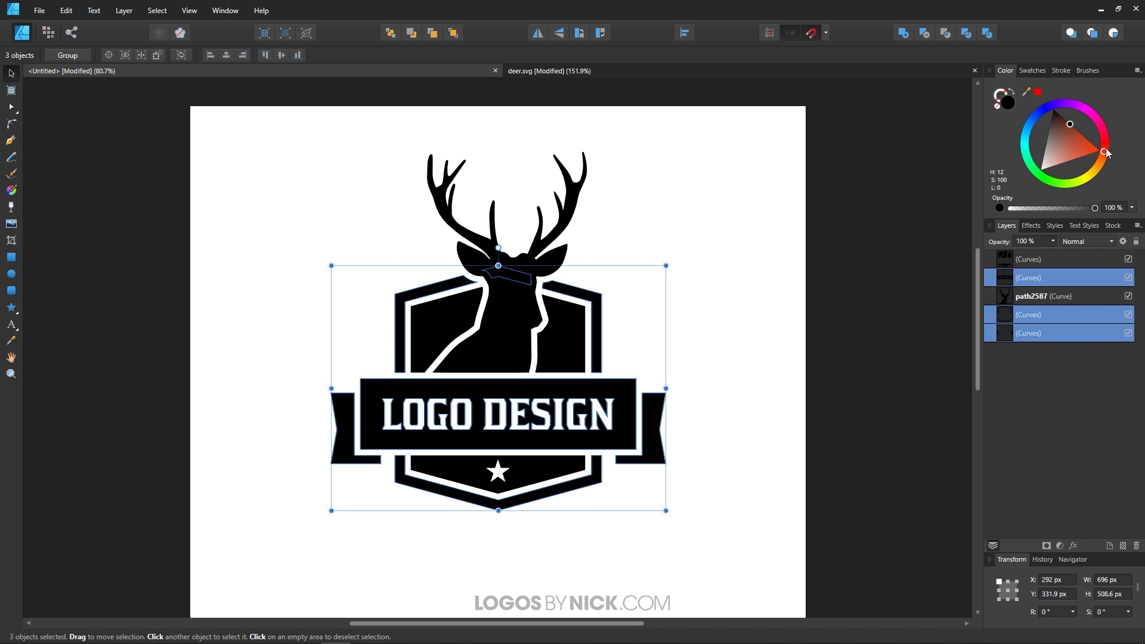
mouse_move(1105, 148)
mouse_down()
mouse_move(1108, 122)
mouse_move(1122, 148)
mouse_up()
click(770, 280)
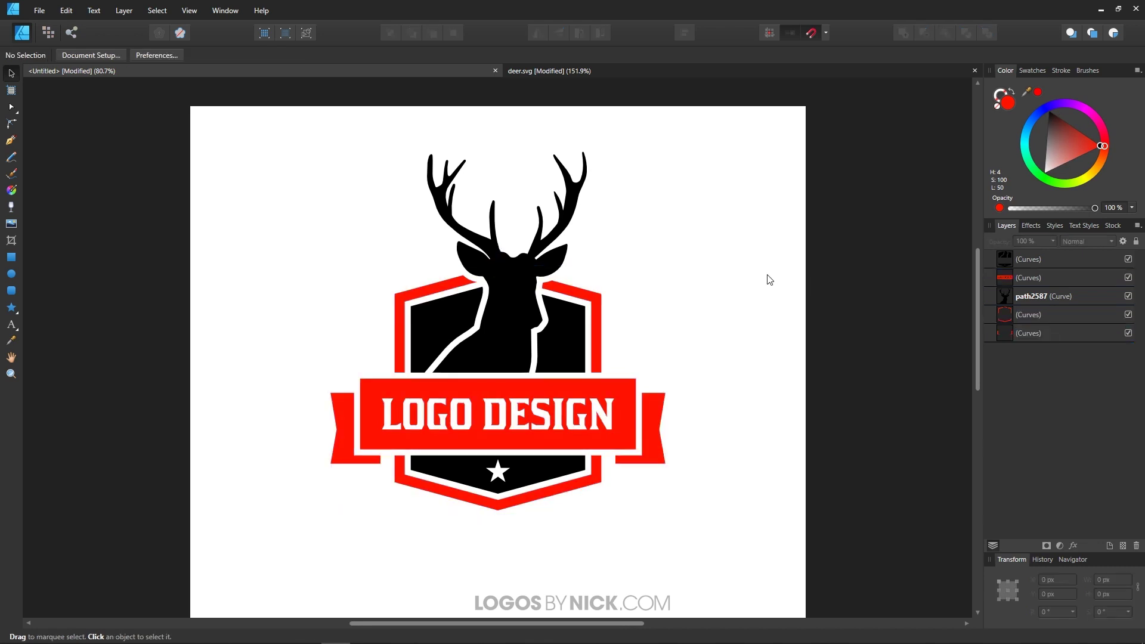
Change the outer badge frame's fill to dark brown (H 23, S 100, L 21).
click(567, 336)
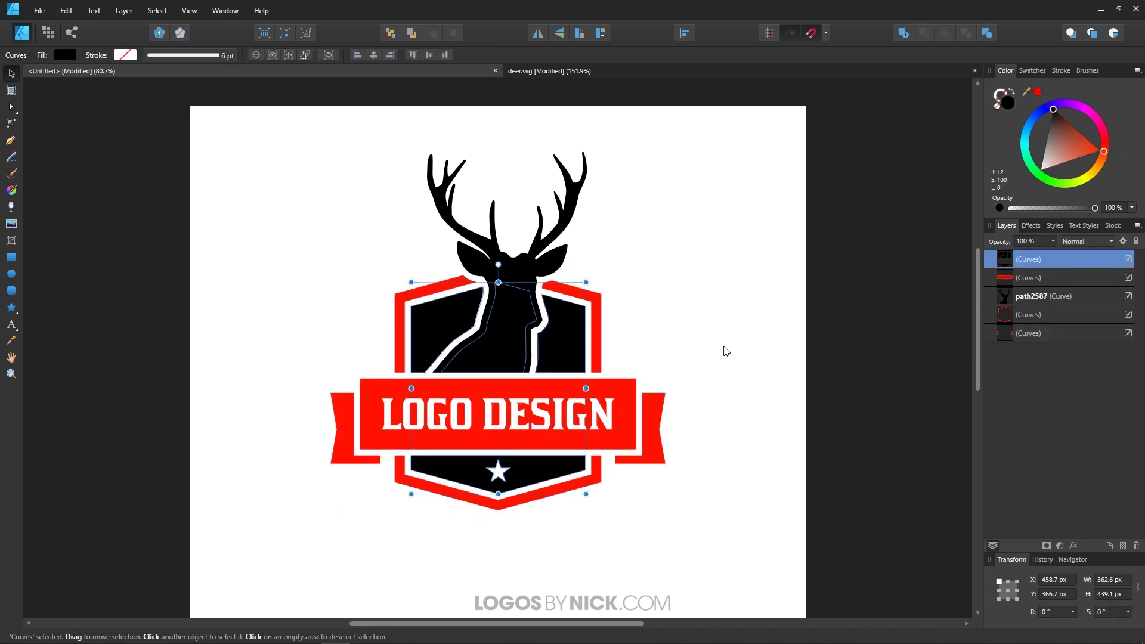
key(alt+bracketleft)
key(alt+bracketleft)
key(alt+bracketleft)
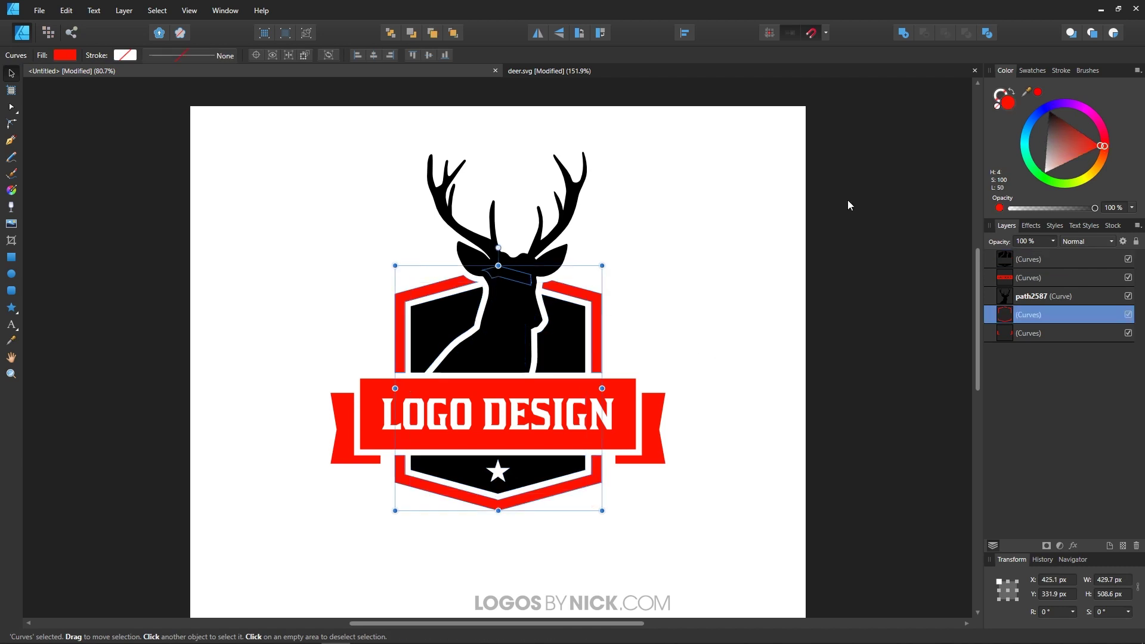
drag(1104, 147, 1071, 129)
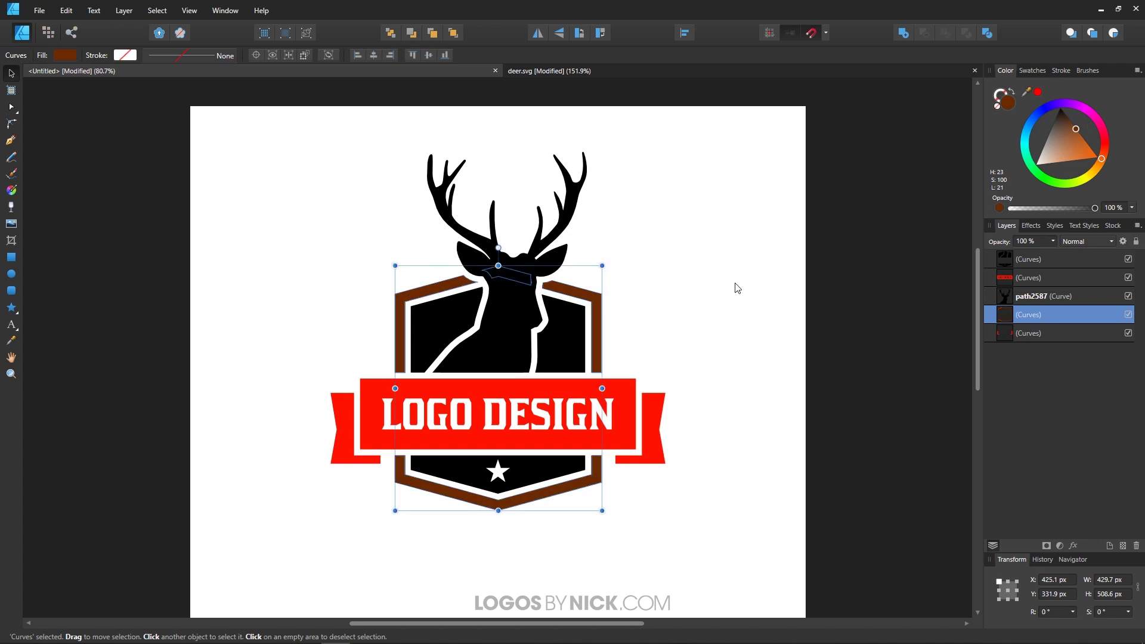
Fill the deer with the dark brown (H 23, S 100, L 21) sampled from the outer badge frame.
click(506, 327)
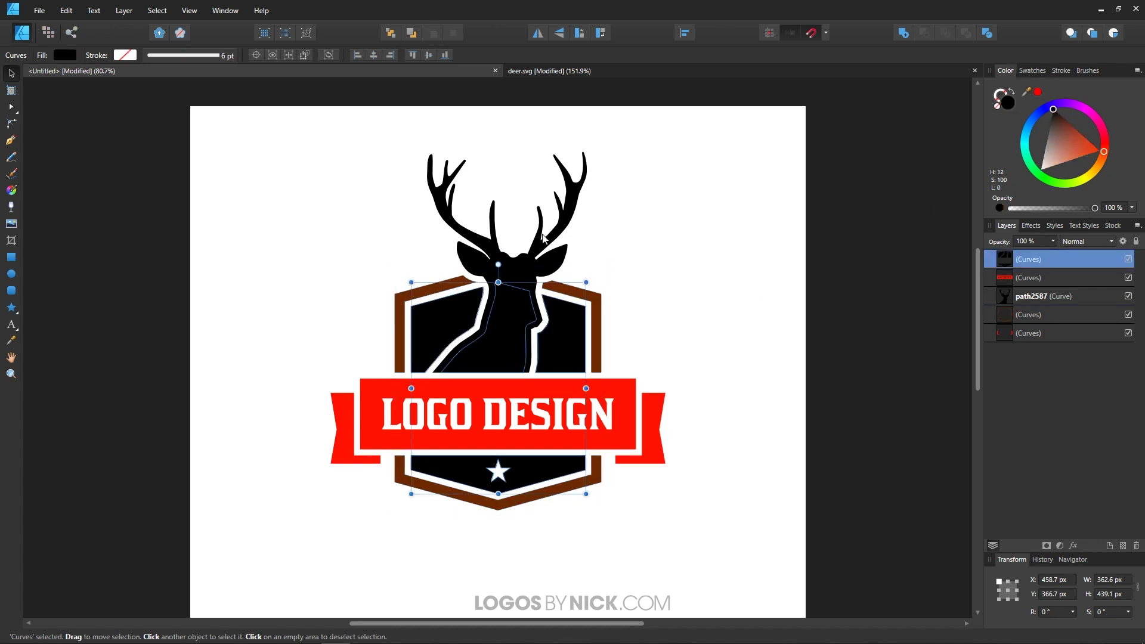
click(569, 232)
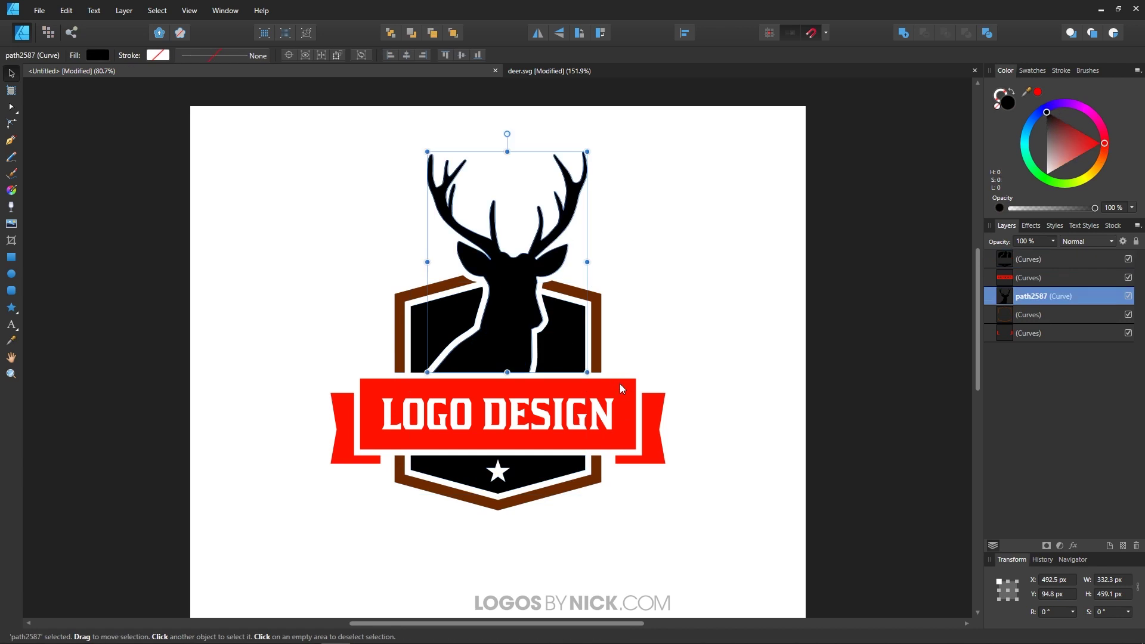
click(11, 340)
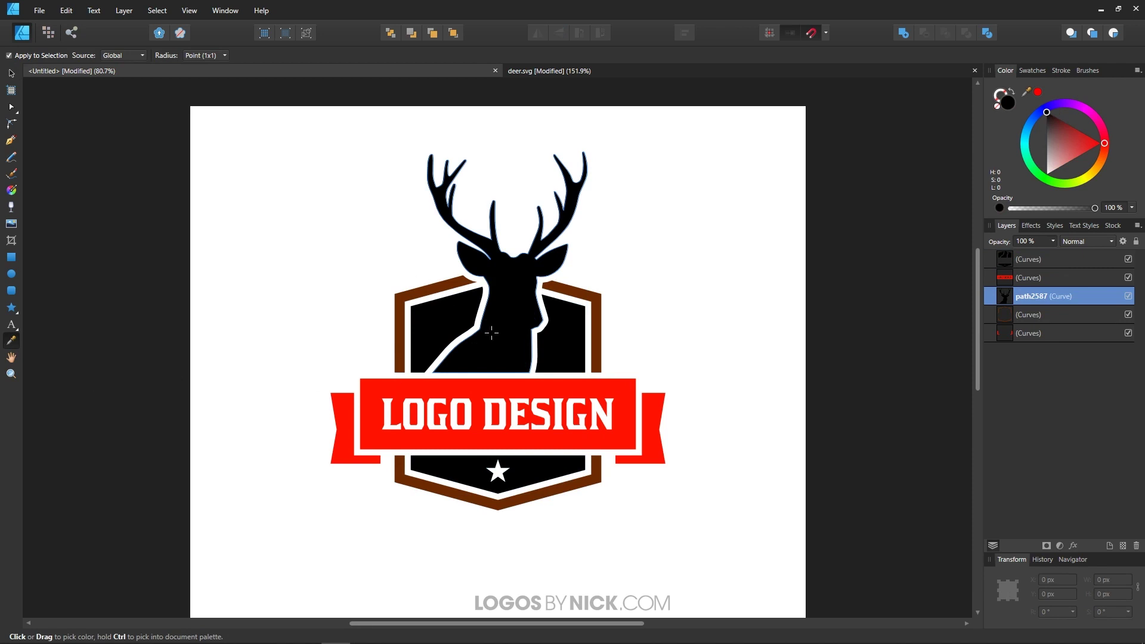
click(403, 296)
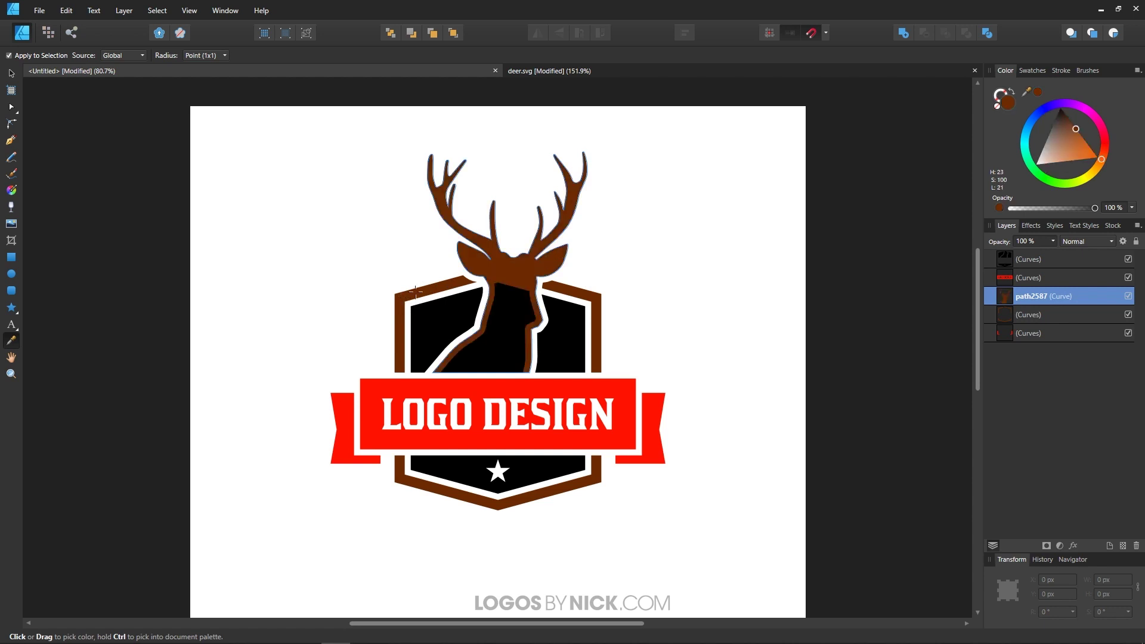
click(14, 74)
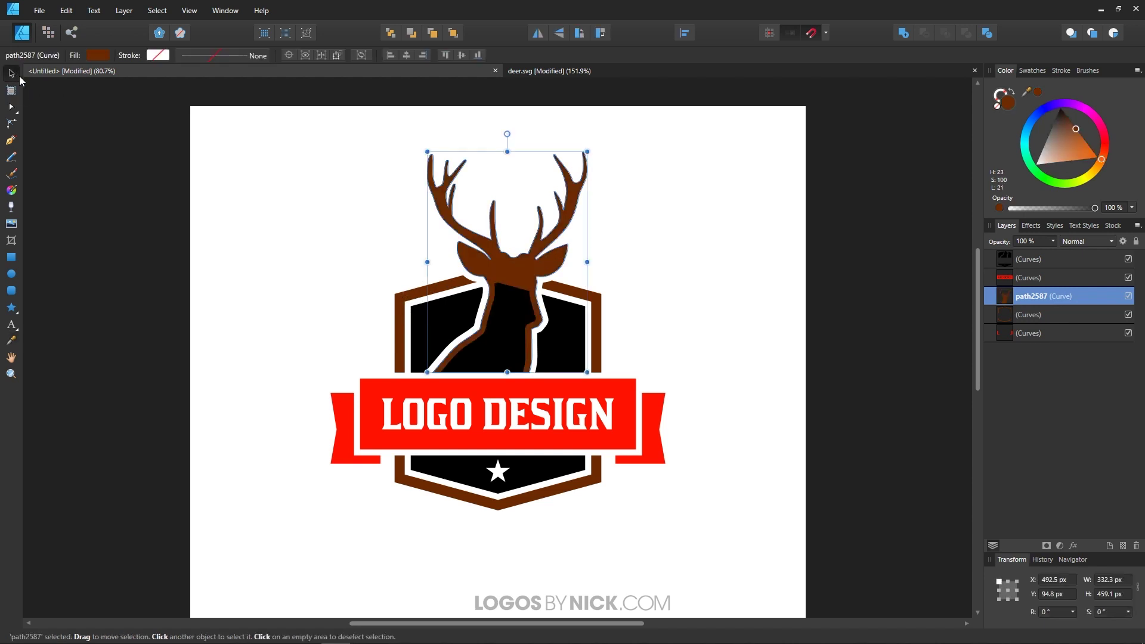
Fill the inner badge shape with the bright red (H 4, S 100, L 50) sampled from the banner and send it behind all other shapes.
click(442, 316)
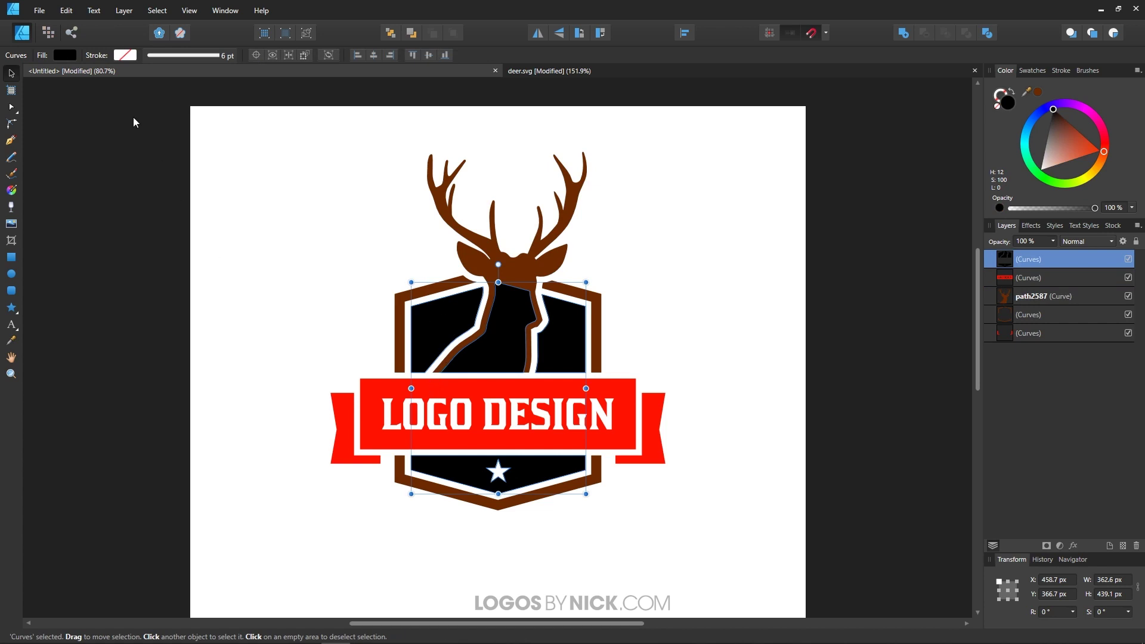
click(11, 340)
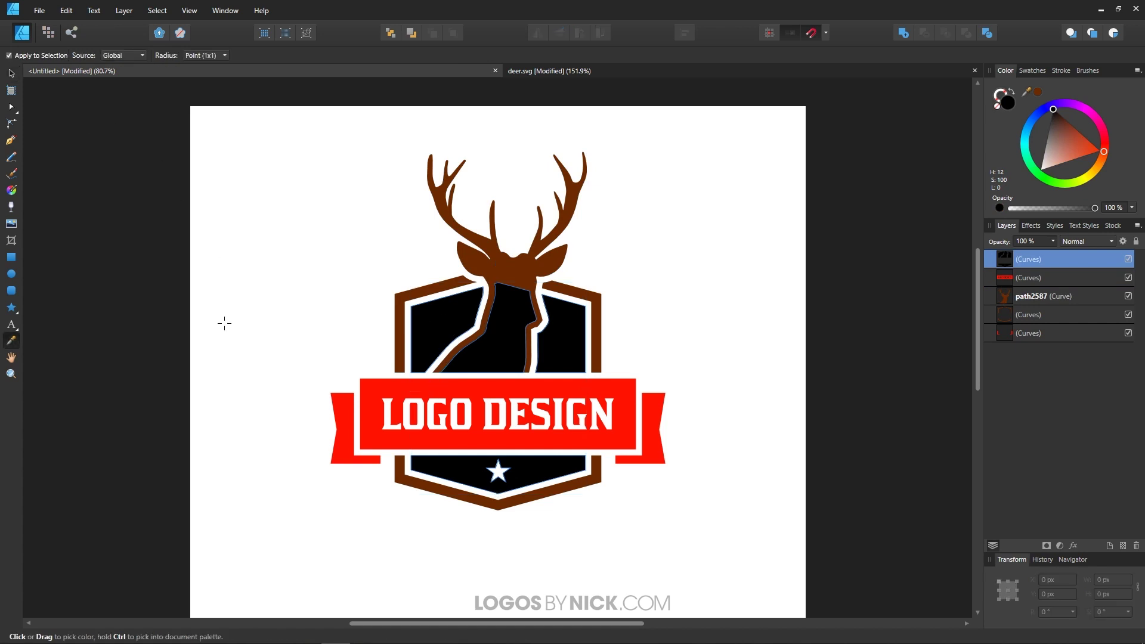
click(390, 388)
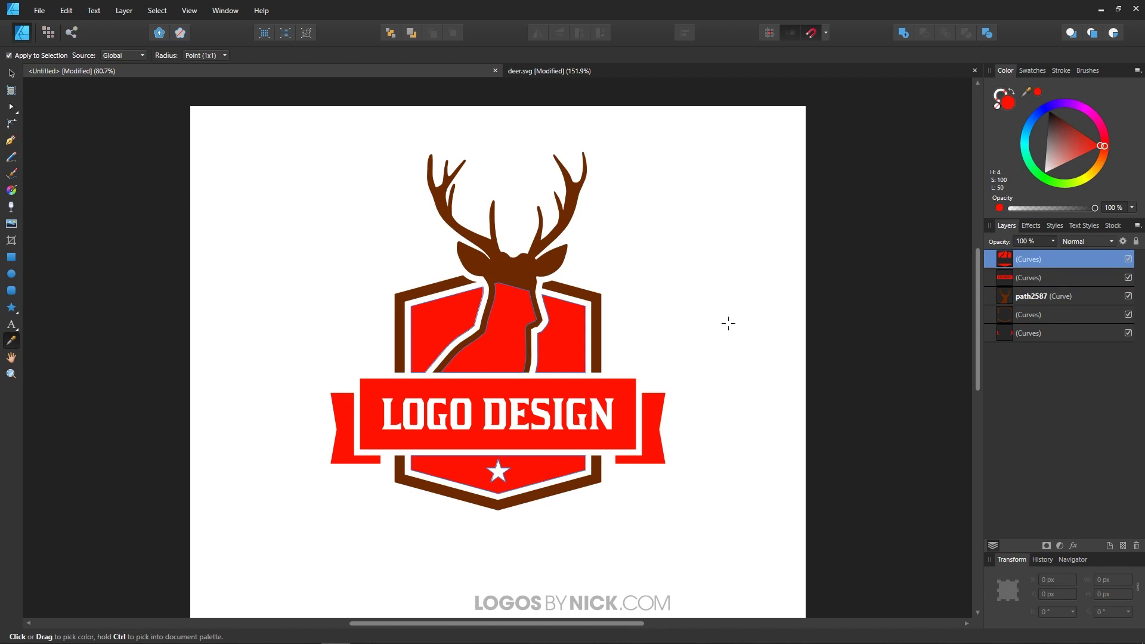
key(v)
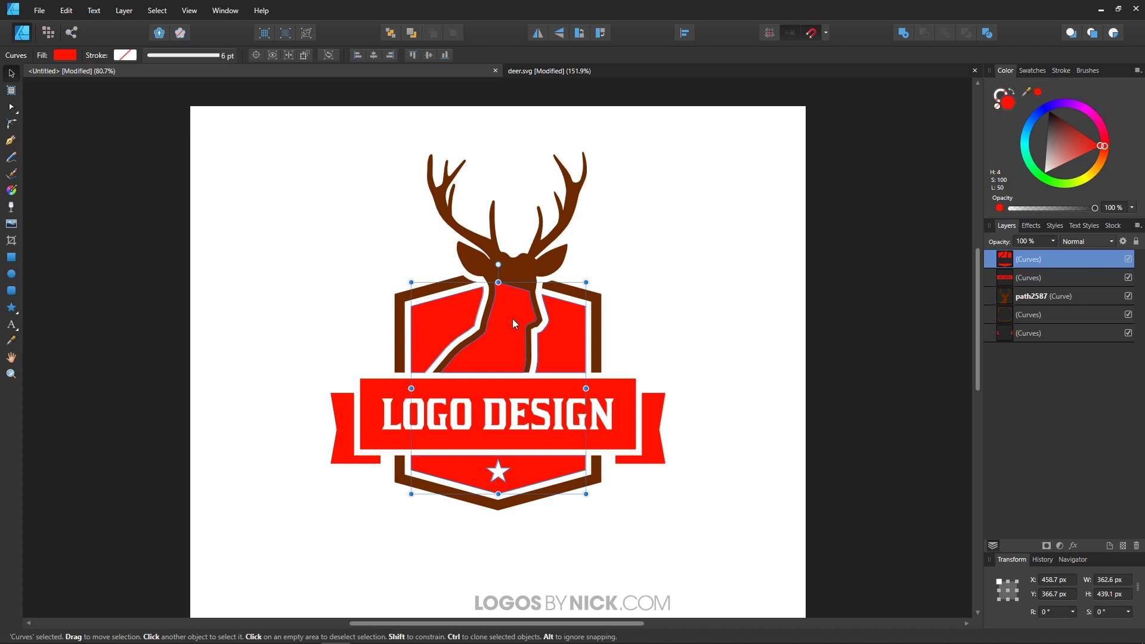
key(ctrl+shift+bracketleft)
click(623, 334)
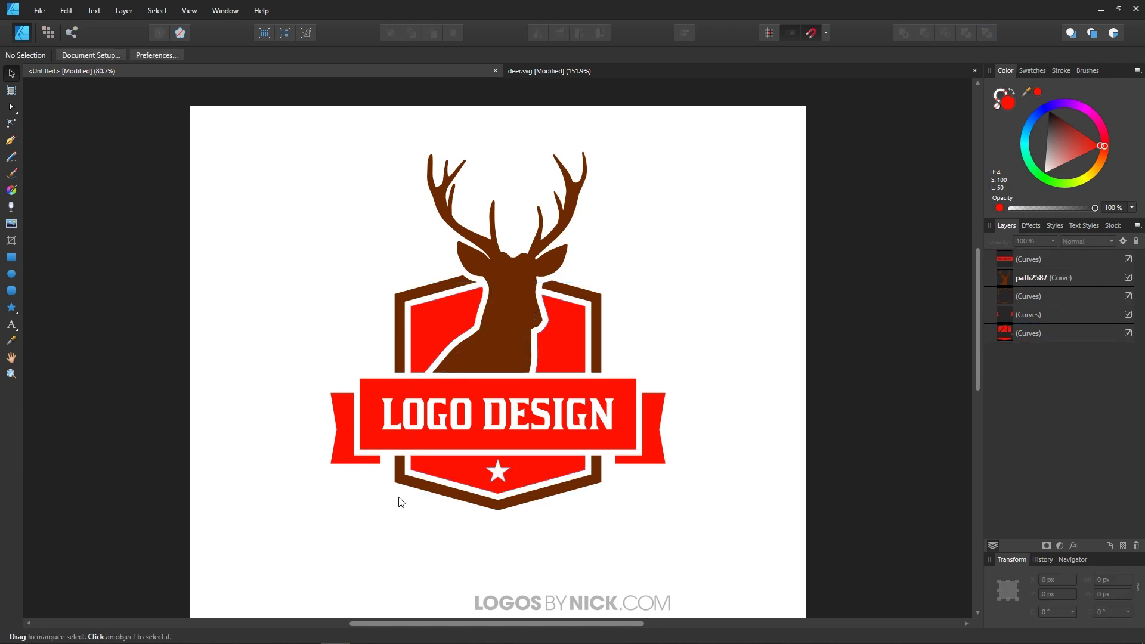
Select all the shapes that make up the whole logo.
scroll(401, 502, down, 3)
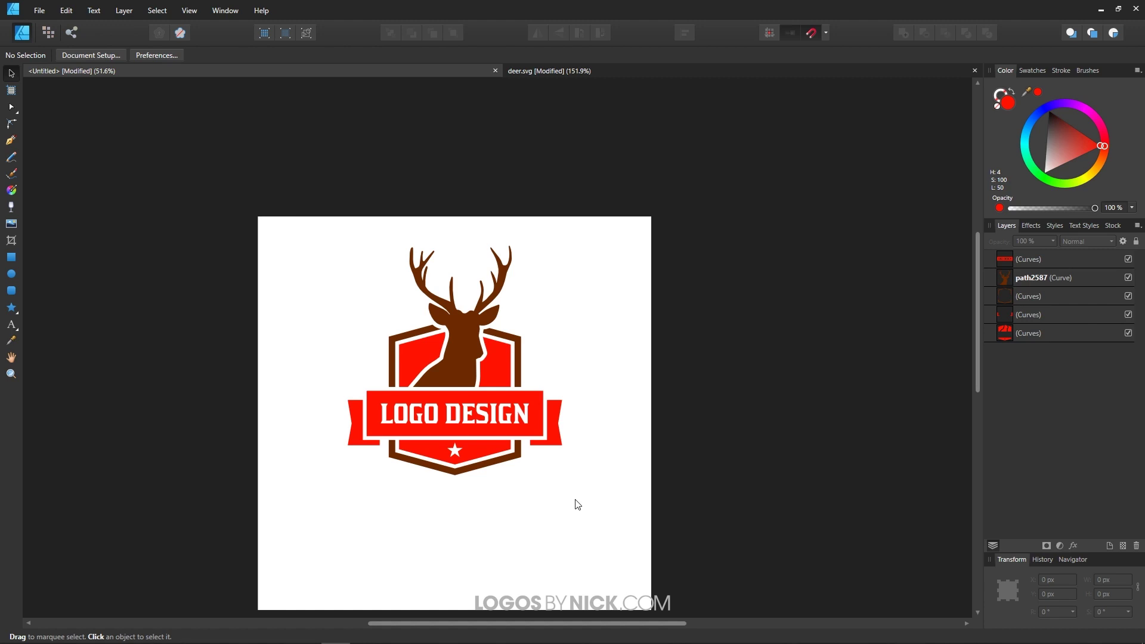
drag(591, 503, 322, 226)
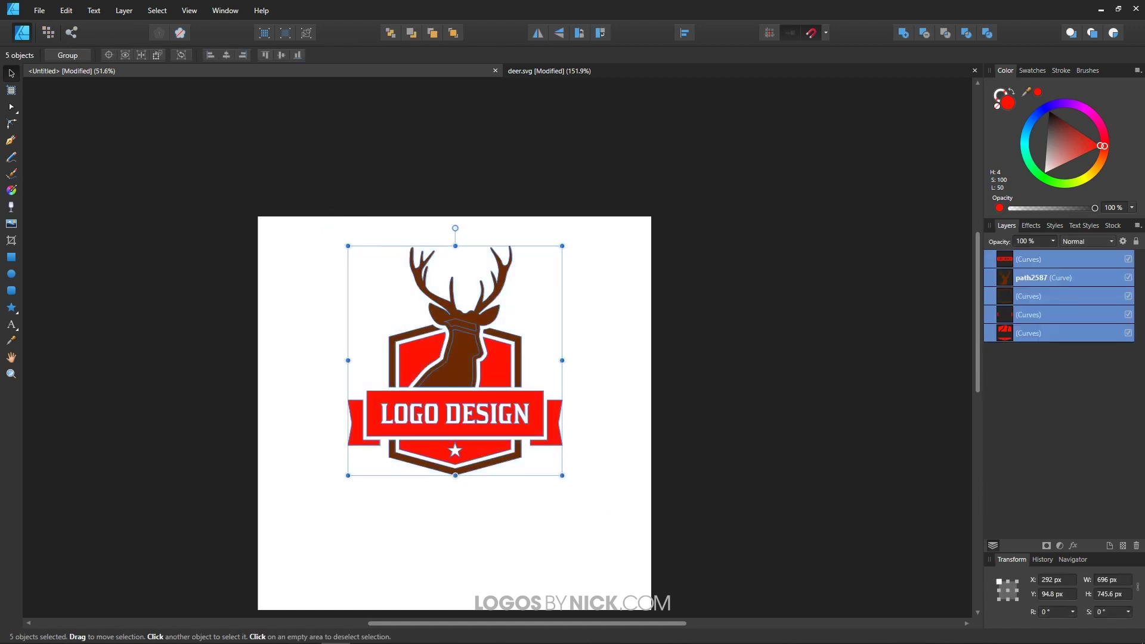
drag(1065, 146, 1051, 91)
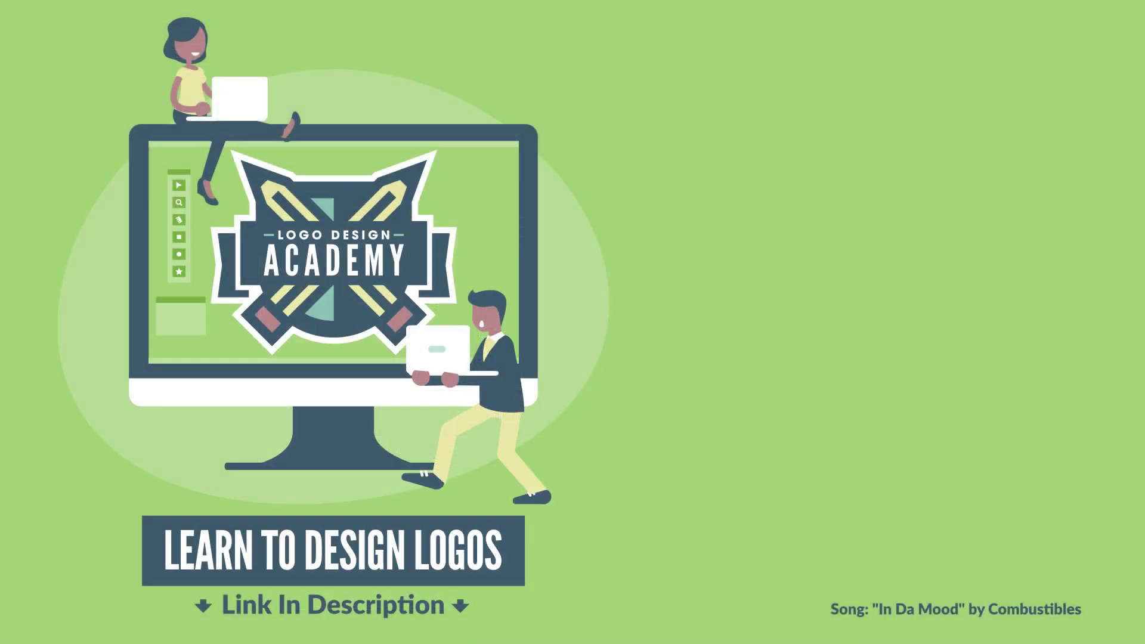